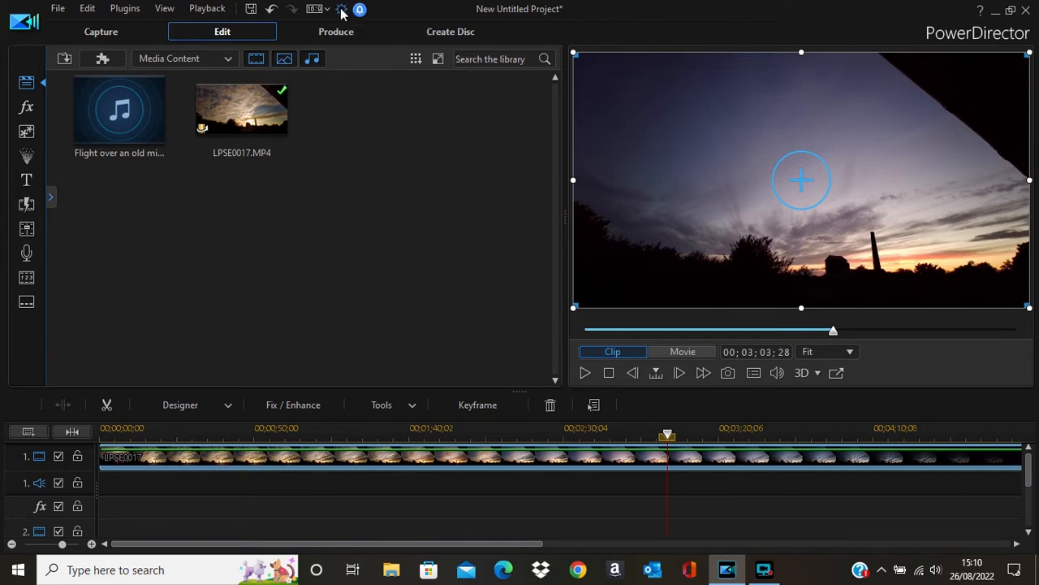
Review the general application preferences and close them without changes.
click(341, 10)
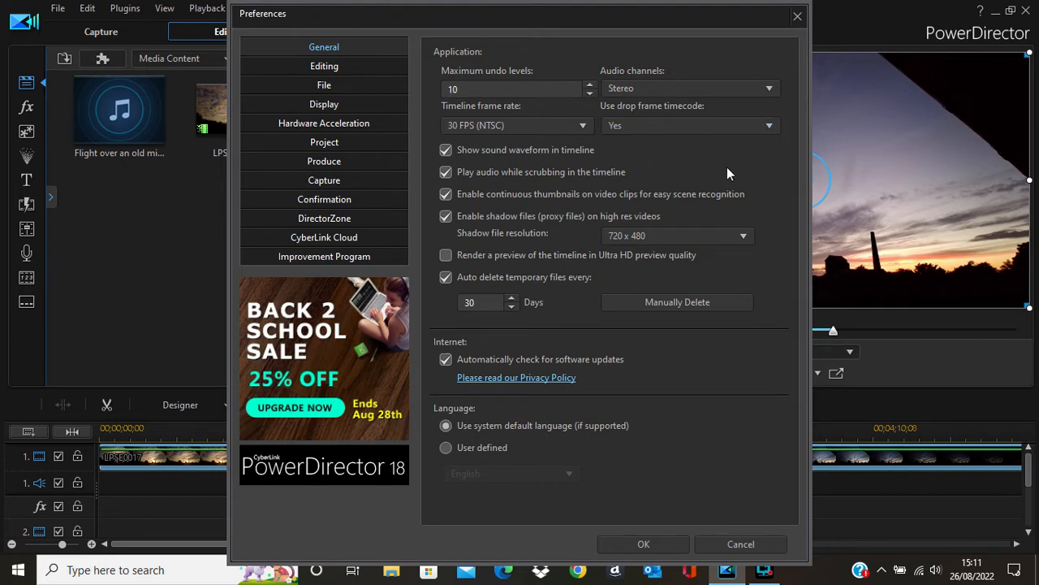
click(797, 15)
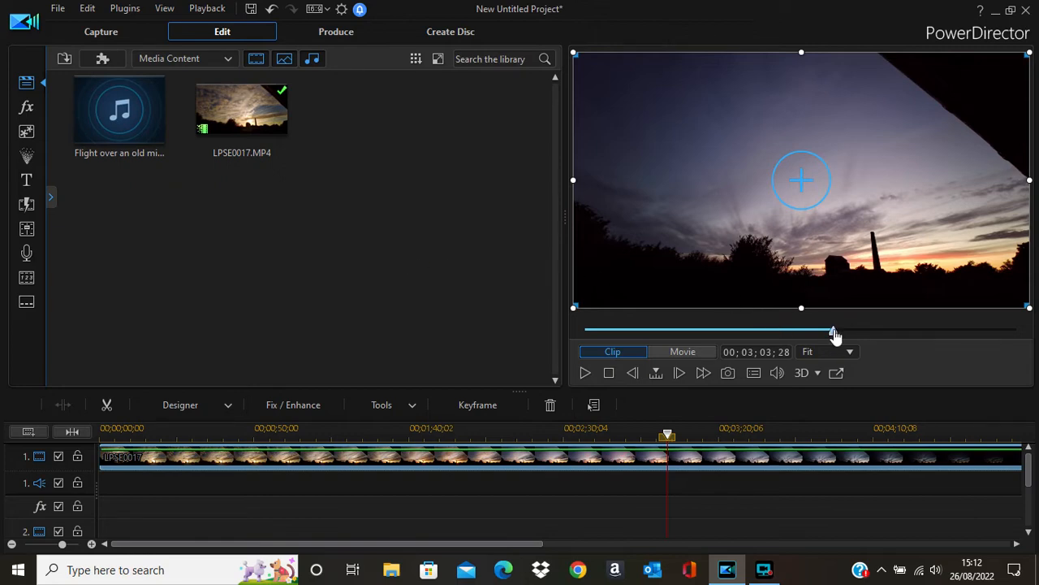
Play the LPSE0017 clip from its start and split it at 00;00;04;12.
drag(835, 334, 584, 331)
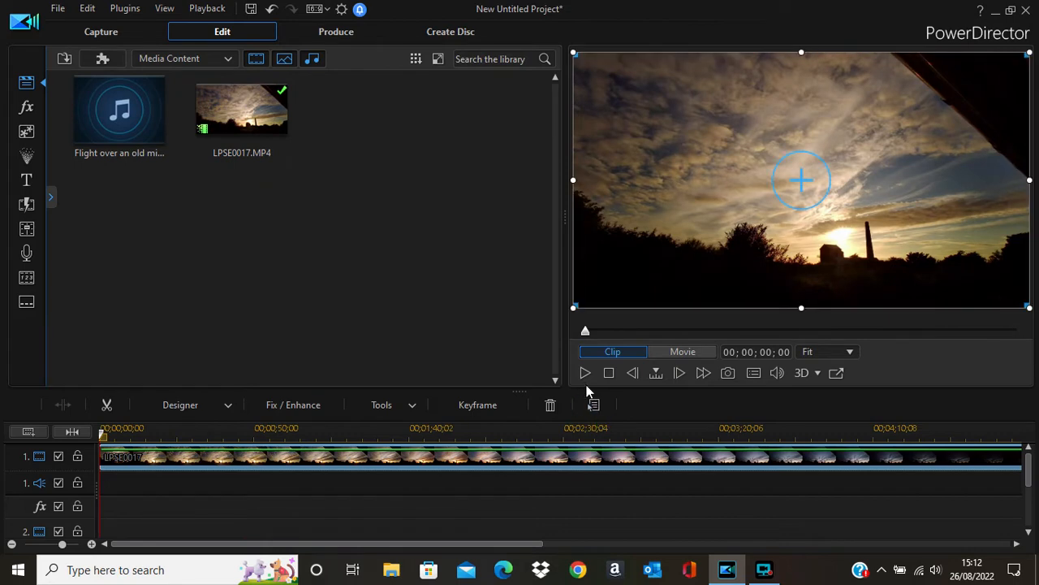
click(586, 373)
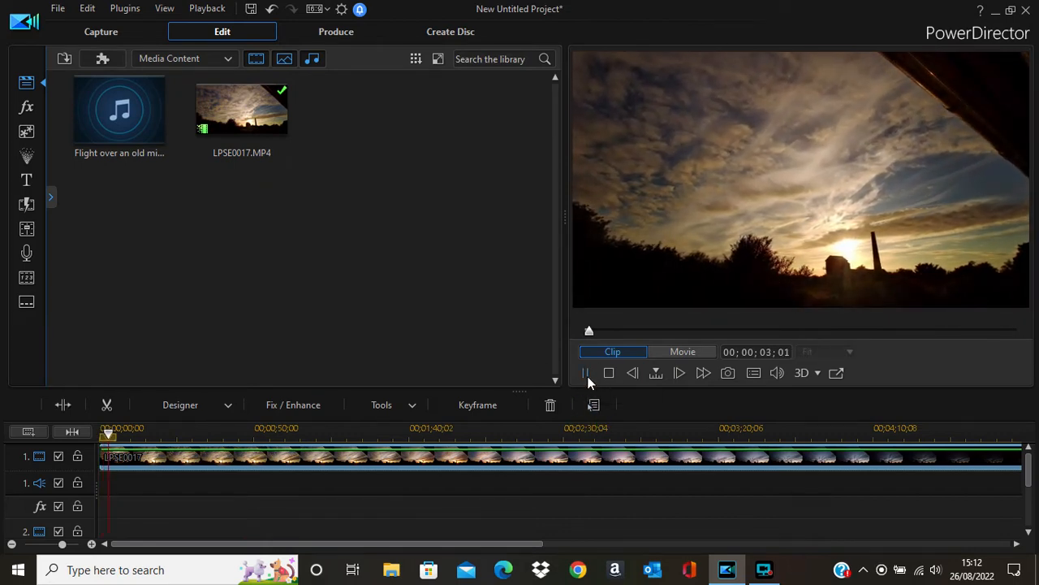
click(586, 373)
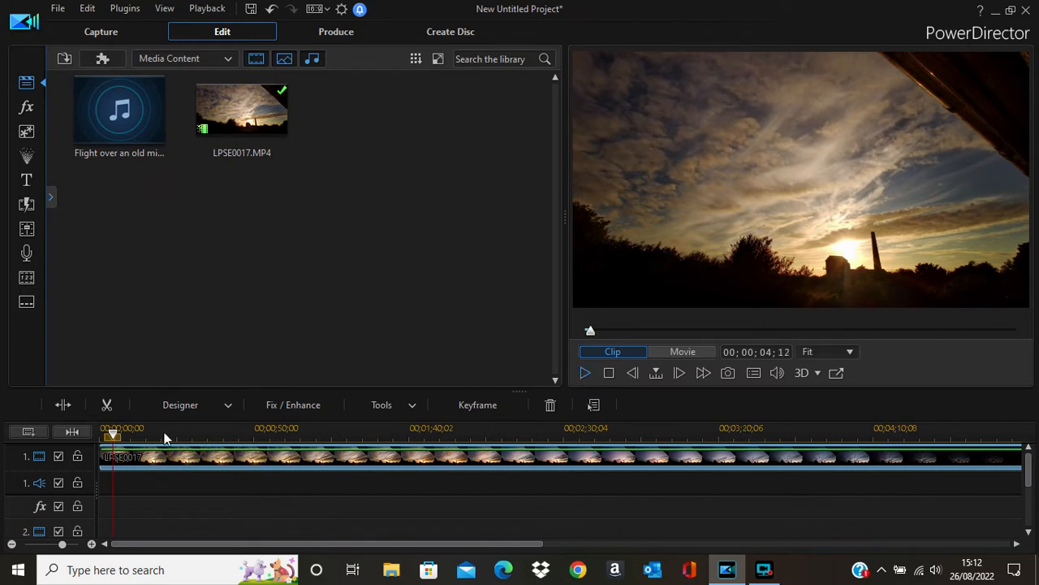
click(121, 457)
click(64, 405)
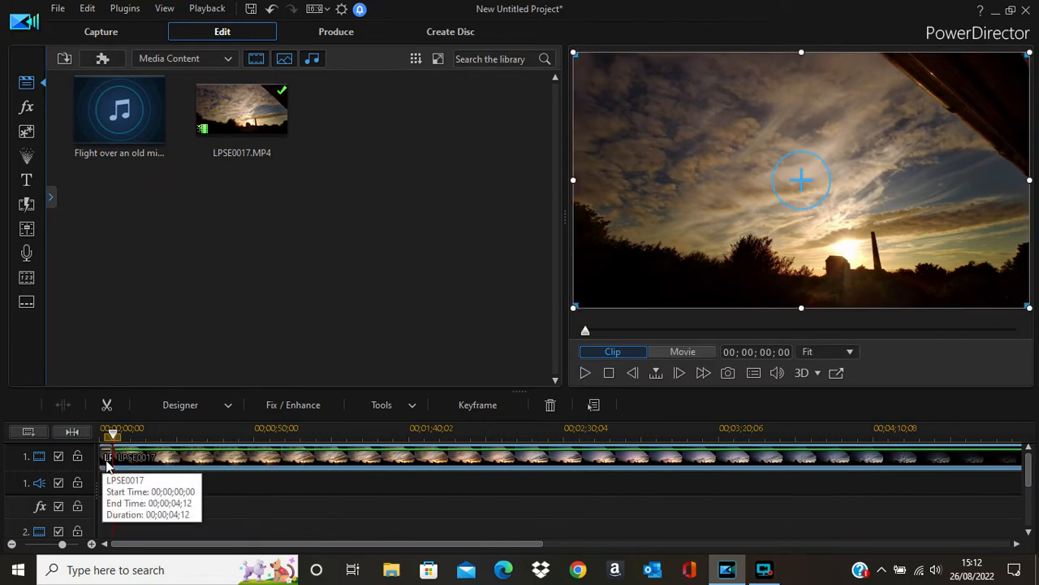
Remove the short opening segment of the LPSE0017 clip and fill the gap.
key(Delete)
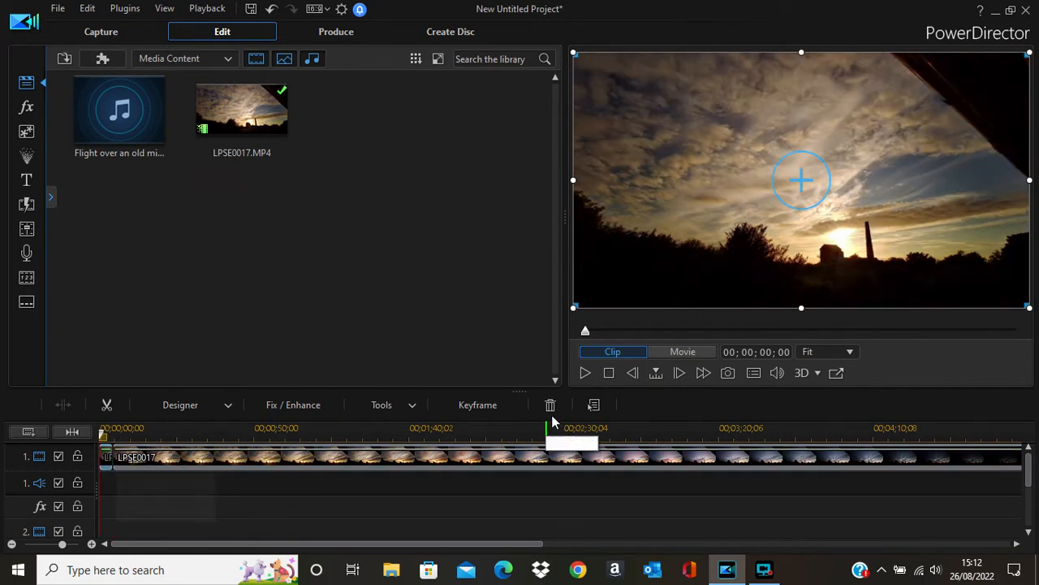
click(549, 404)
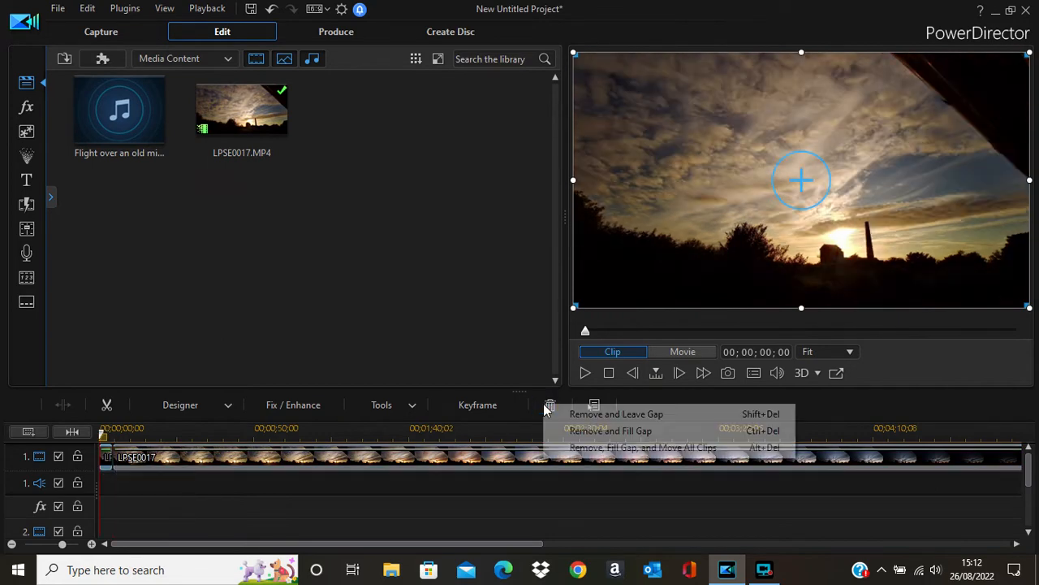
click(595, 433)
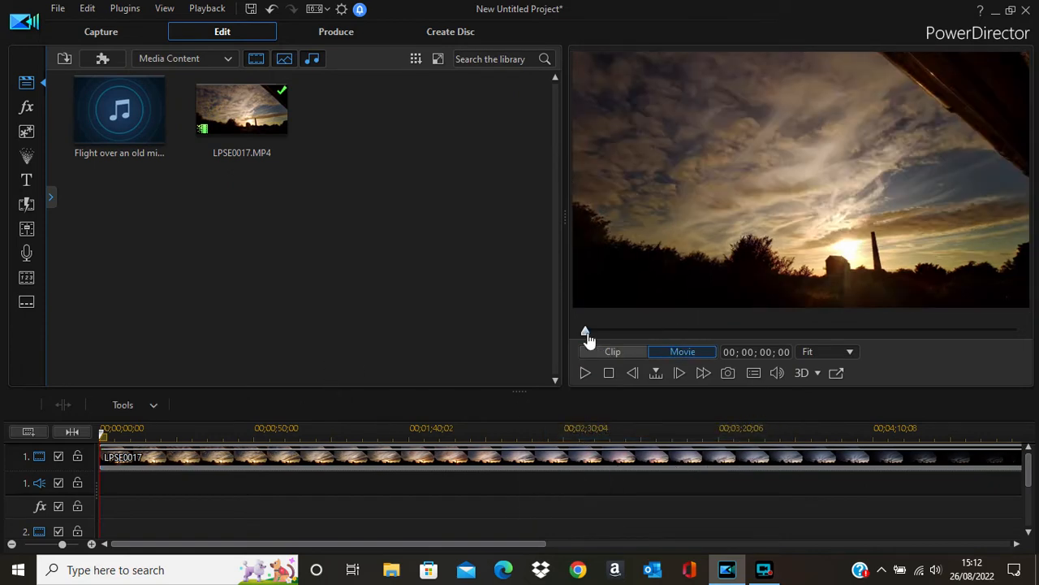
Split the LPSE0017 clip at 00;03;27;01 and delete the dark closing segment.
drag(585, 335, 869, 334)
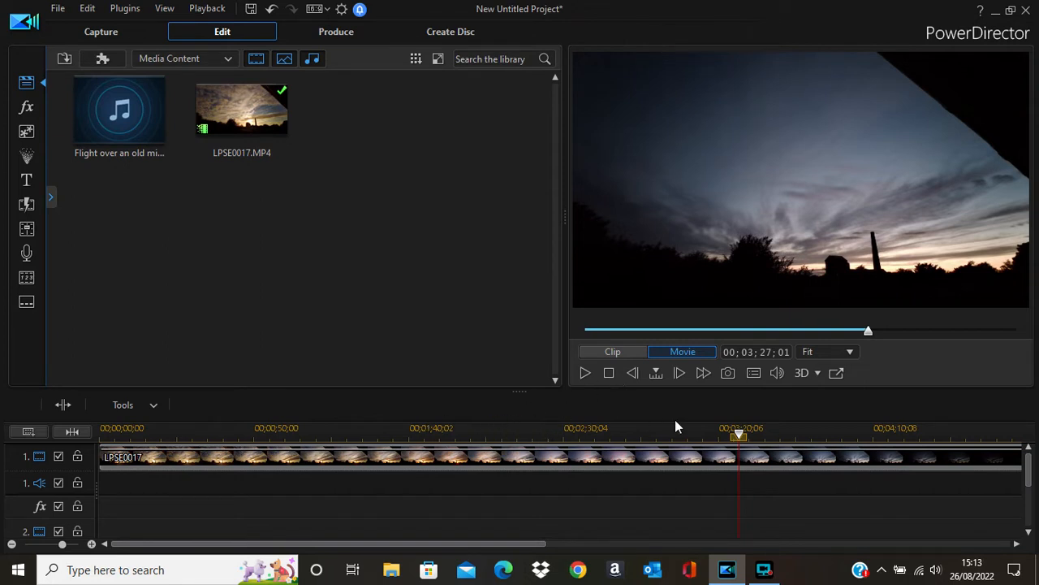
click(63, 405)
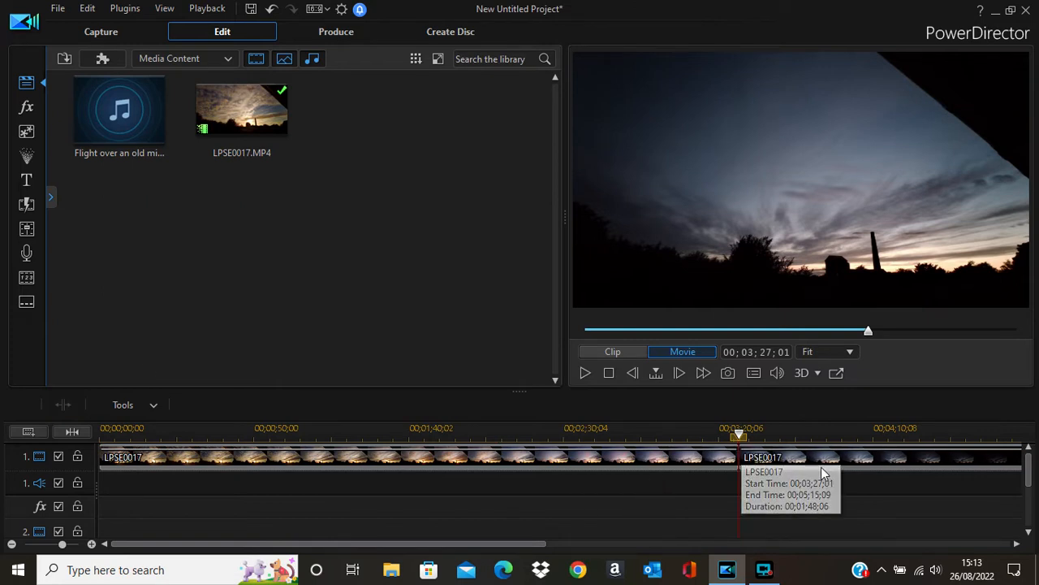
click(844, 461)
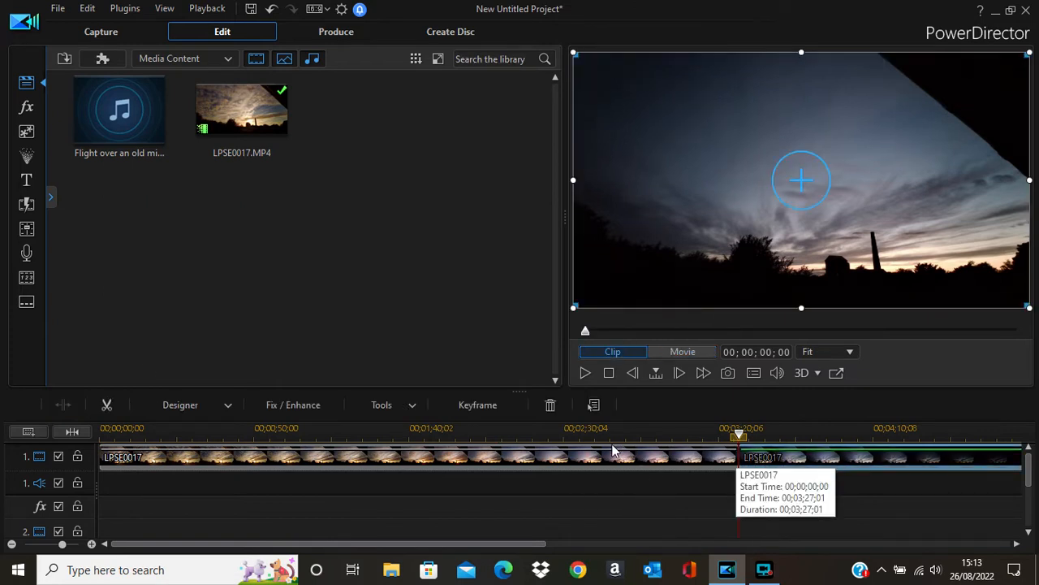
click(551, 406)
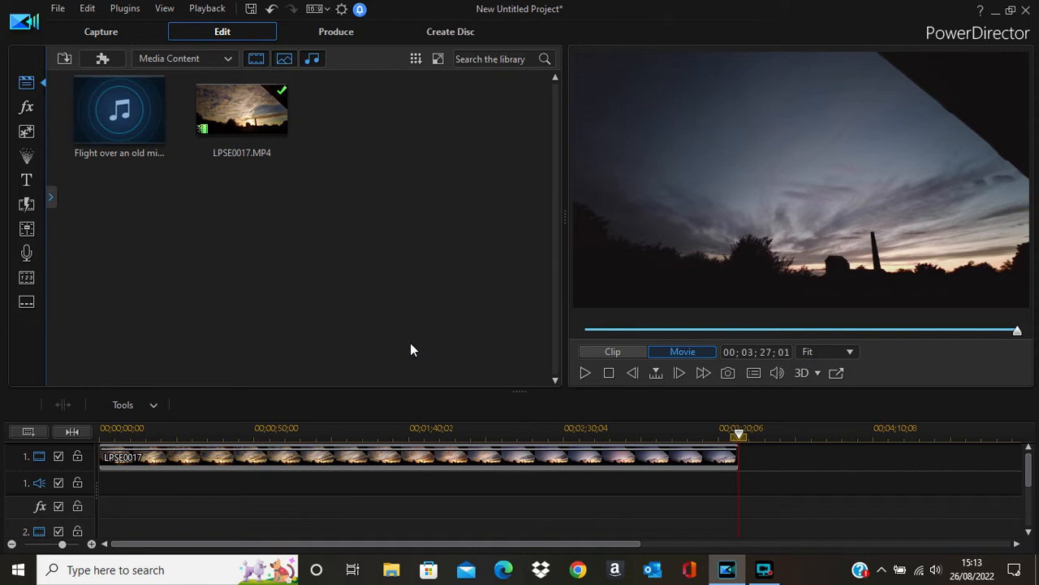
Open the trimmed LPSE0017 clip in the Crop/Zoom/Pan power tool.
click(457, 465)
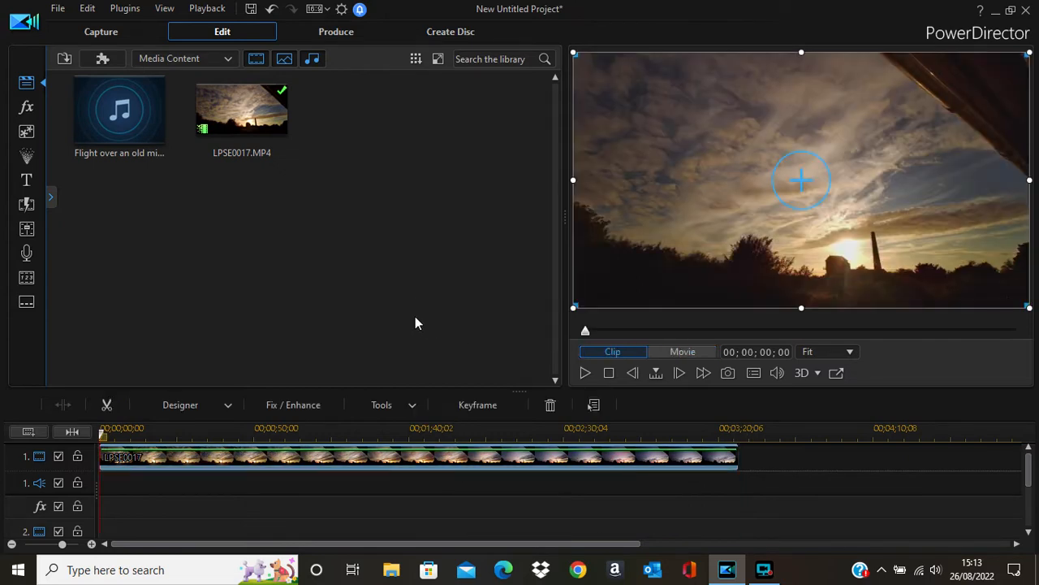
click(411, 406)
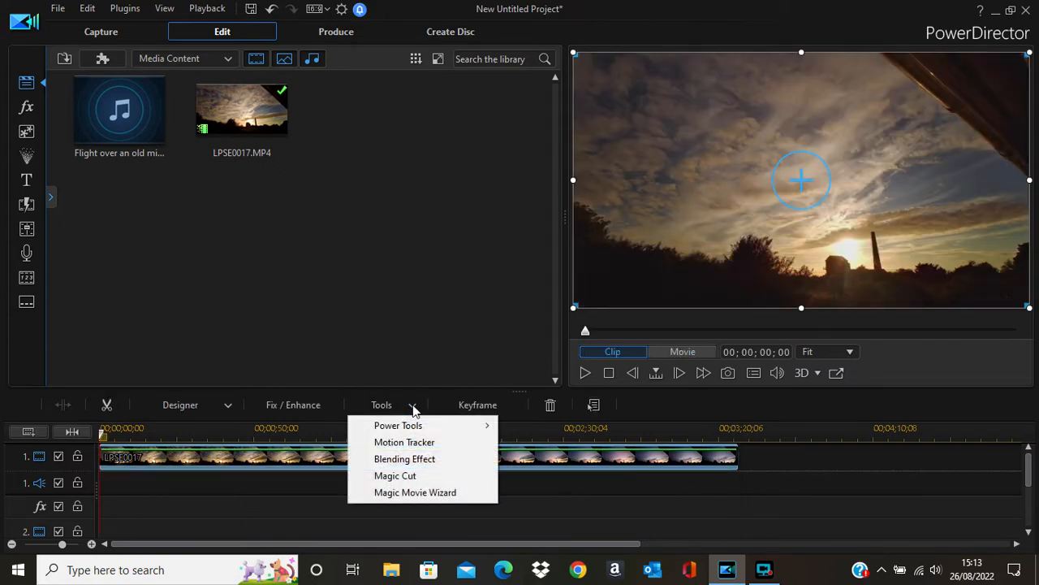
mouse_move(421, 424)
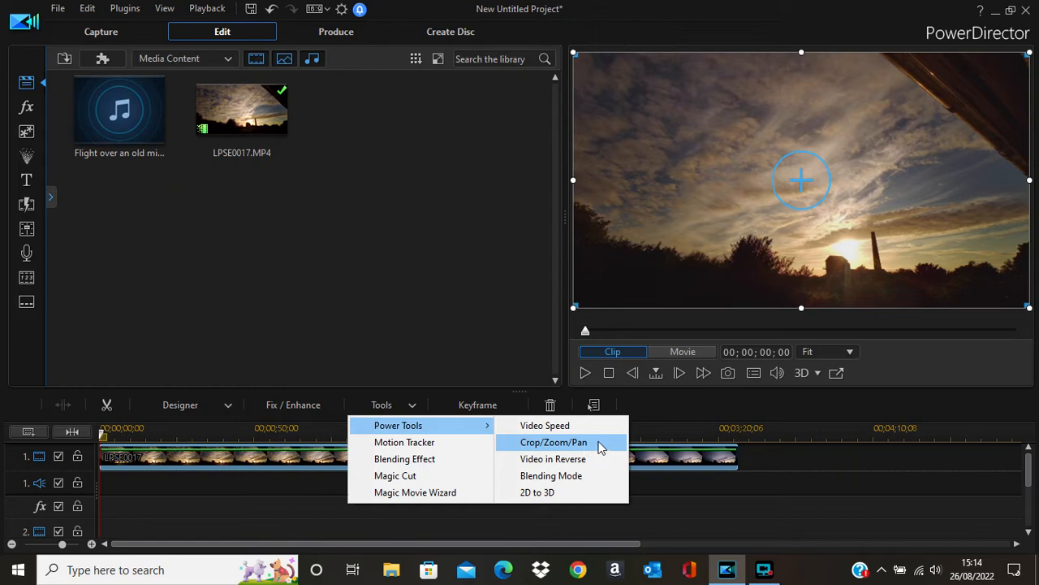
click(595, 443)
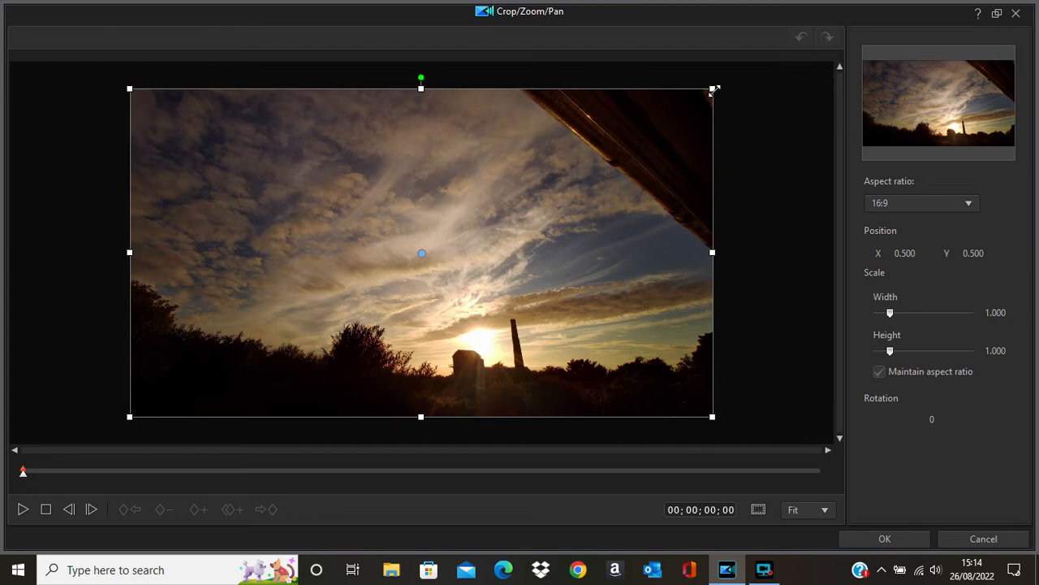
Shrink the starting crop frame to about 0.669 scale and fit it into the image's upper-left corner at about X 0.334, Y 0.334.
drag(713, 88, 593, 155)
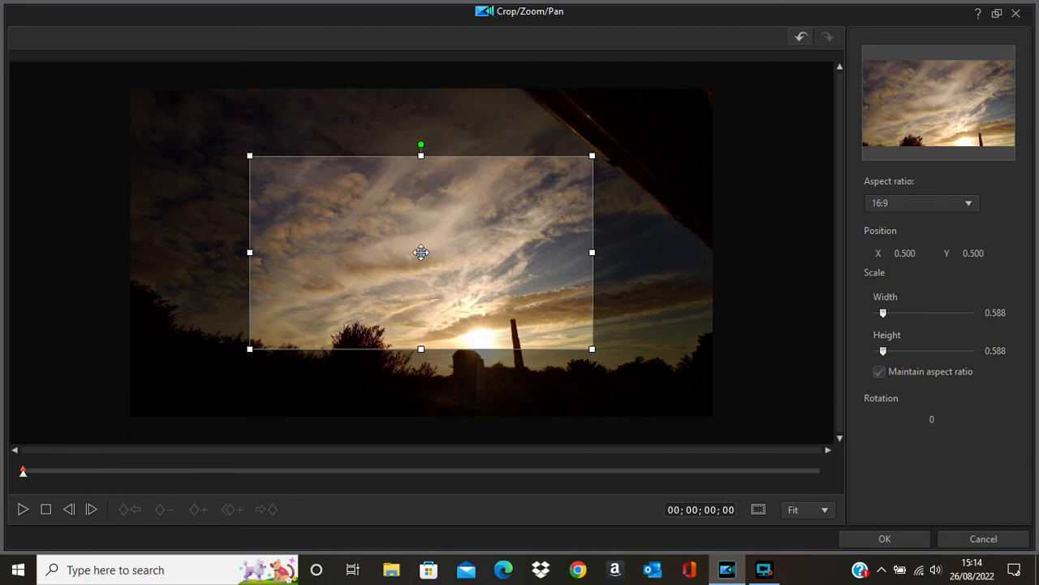
drag(420, 256, 304, 288)
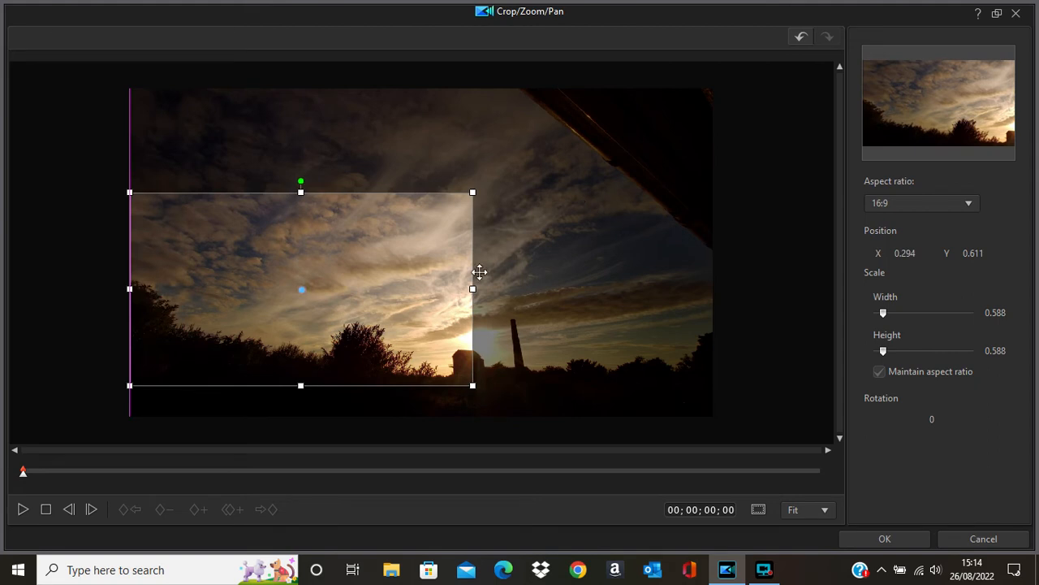
drag(473, 193, 528, 161)
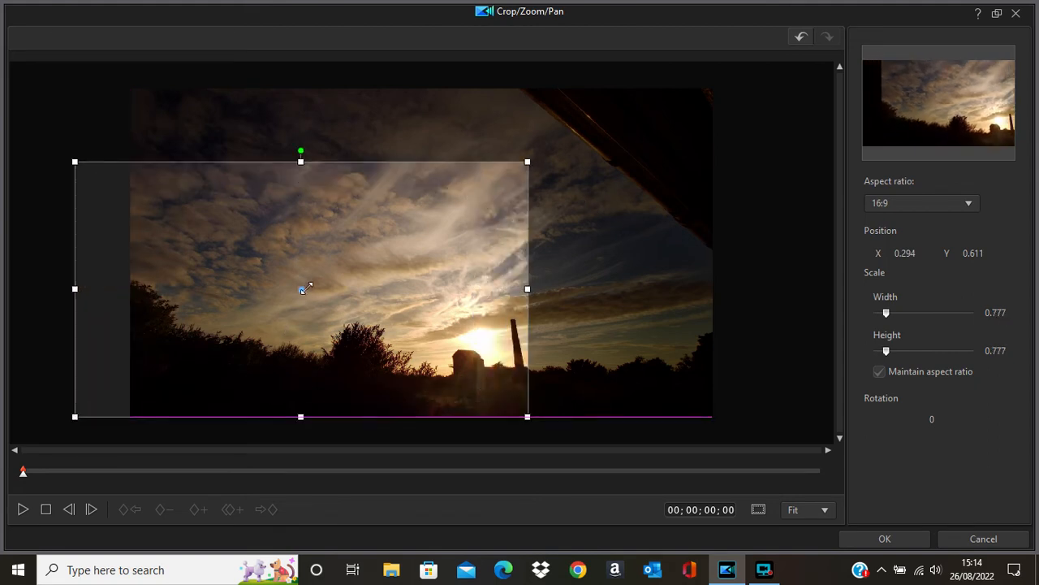
drag(304, 288, 370, 273)
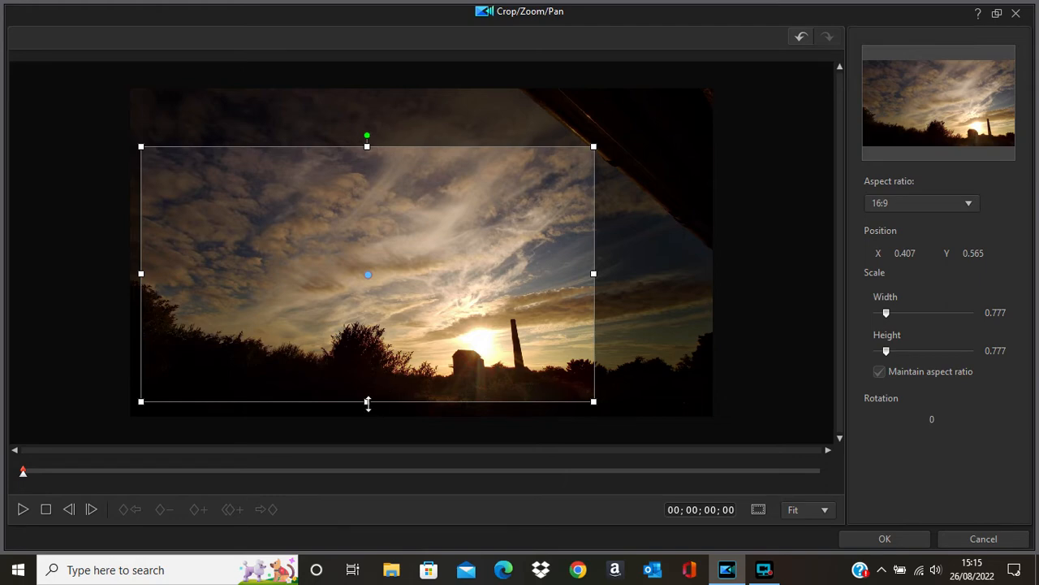
drag(367, 390, 367, 372)
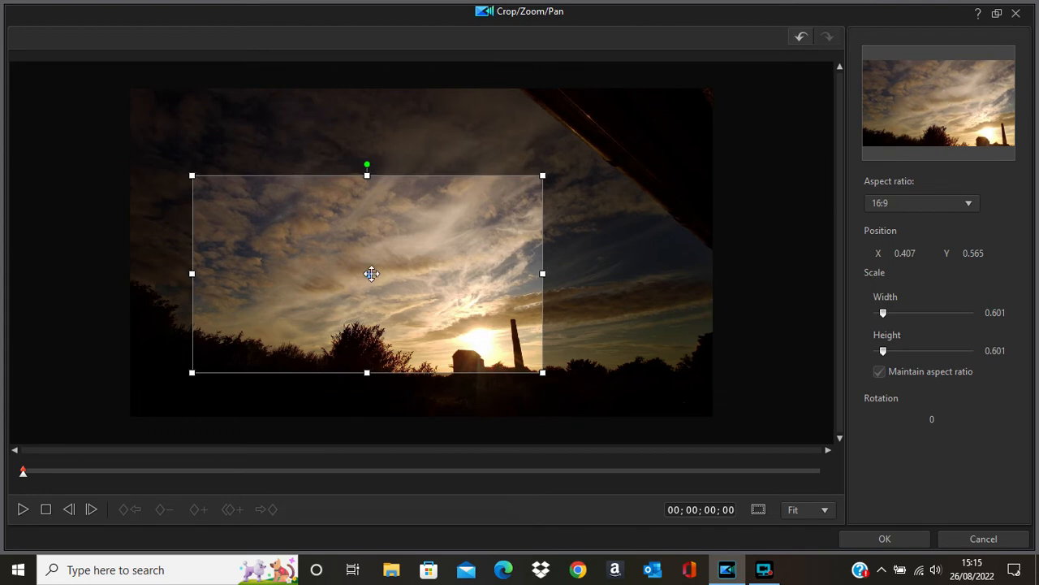
drag(371, 274, 326, 204)
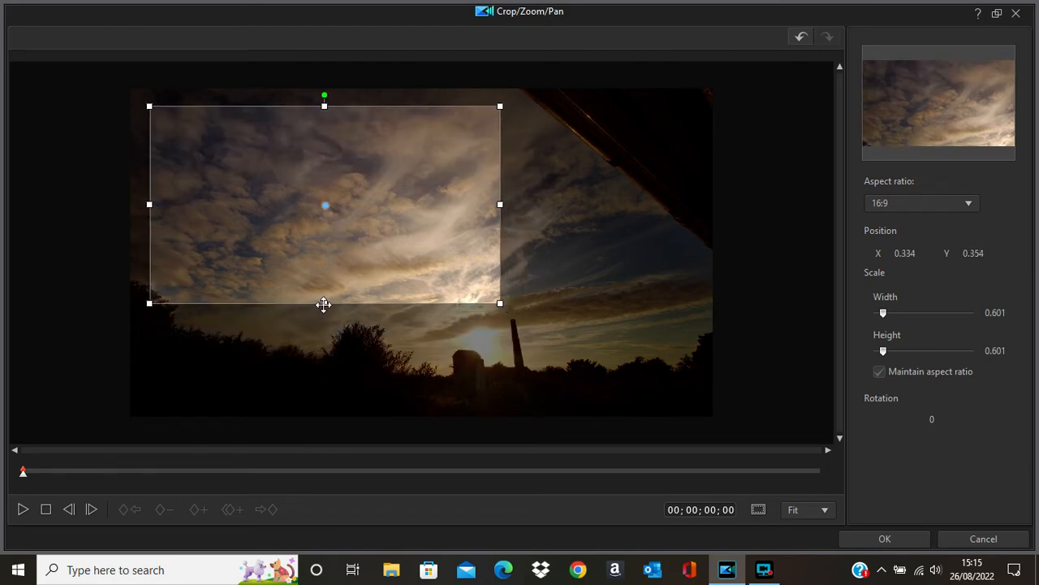
drag(325, 303, 324, 314)
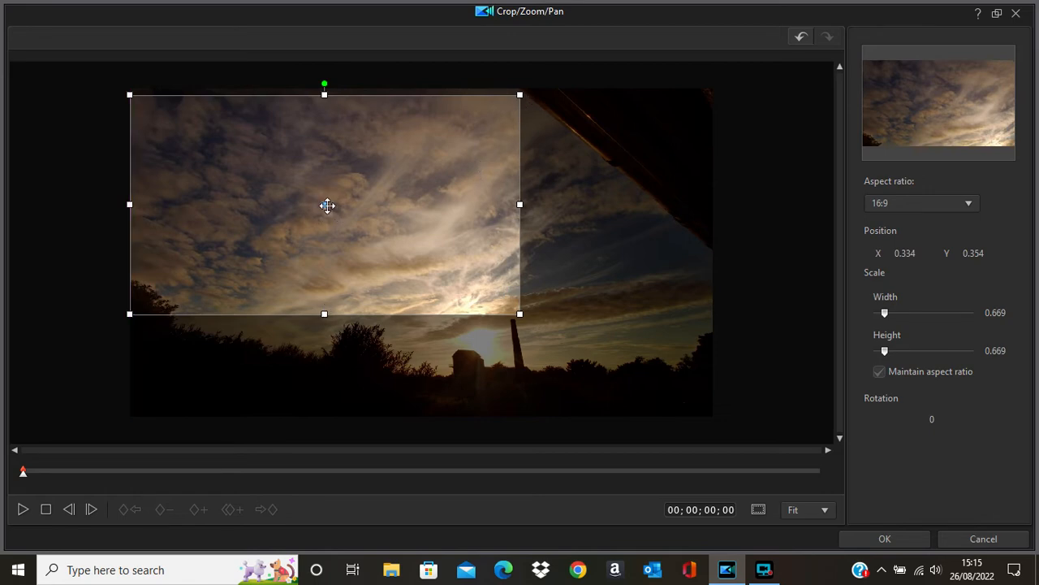
drag(327, 204, 327, 202)
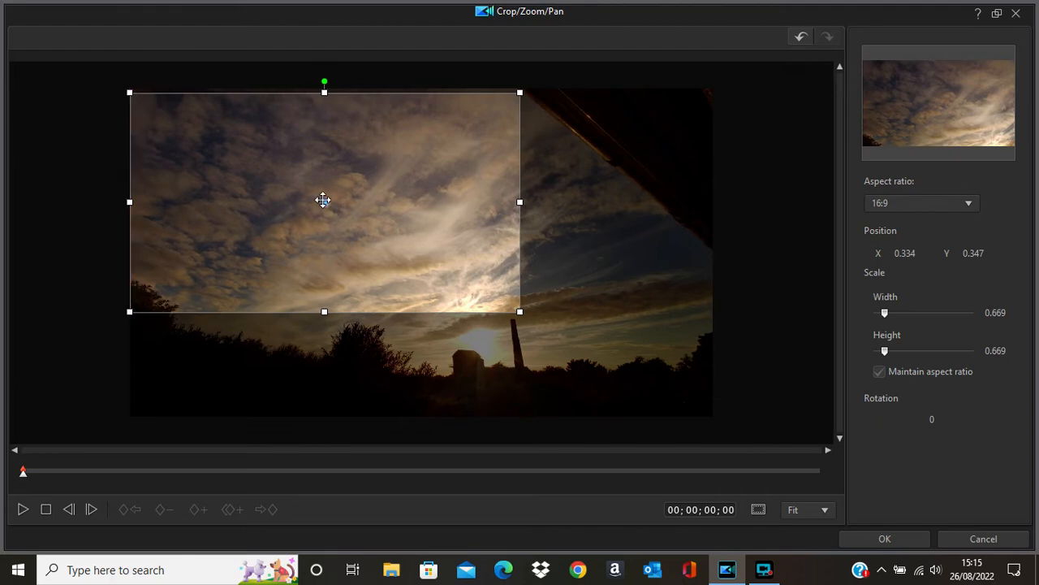
drag(323, 203, 324, 198)
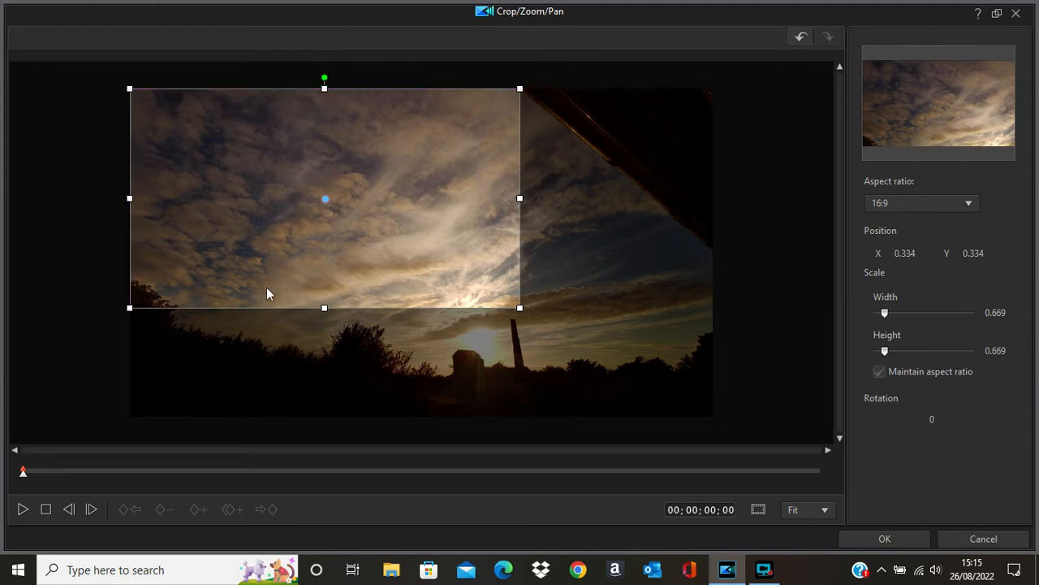
Add a keyframe at 00;00;09;16 and move its crop frame toward the sun, to about X 0.372, Y 0.460.
click(22, 509)
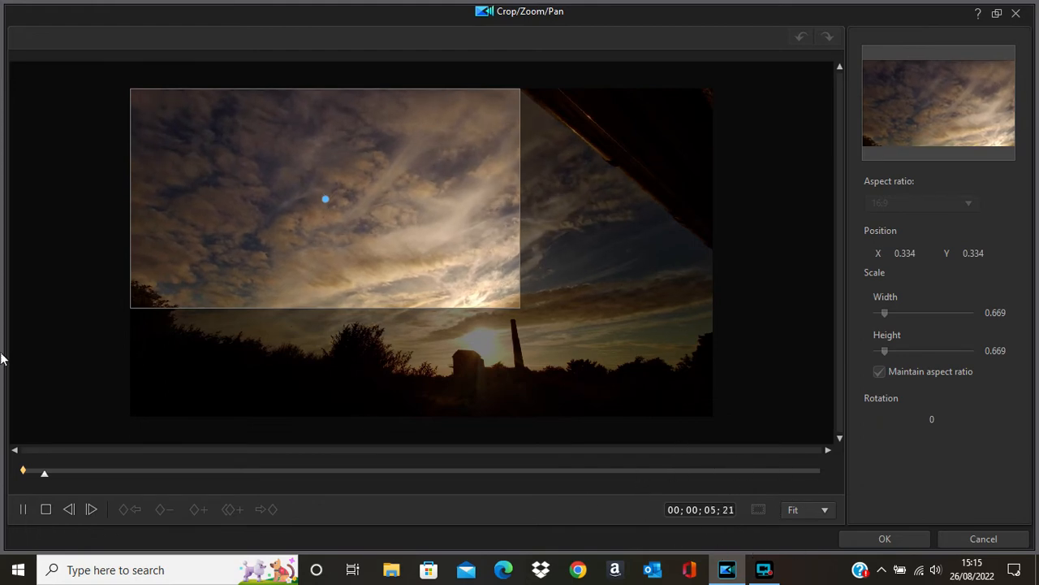
click(22, 509)
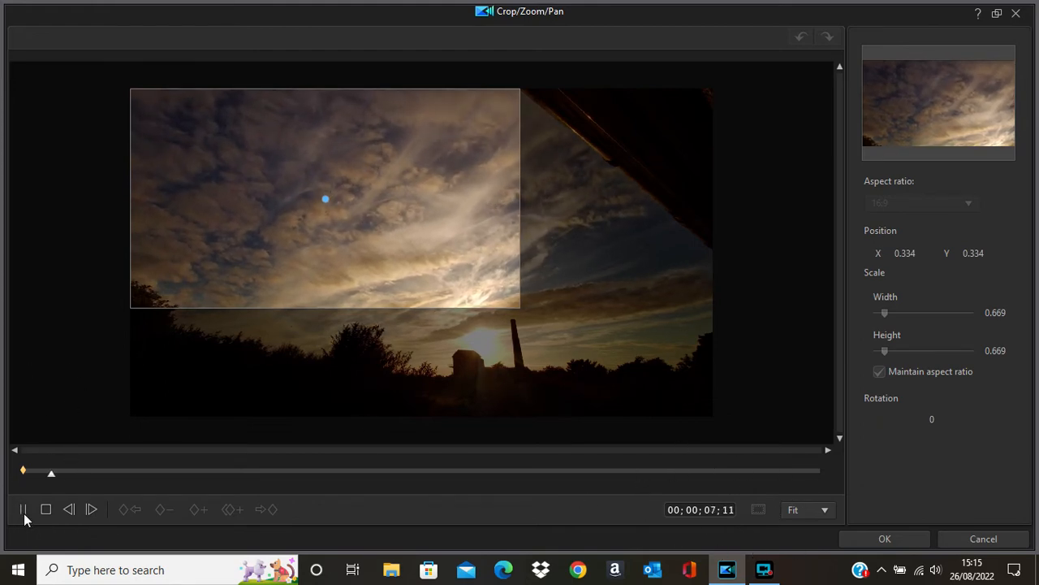
click(21, 509)
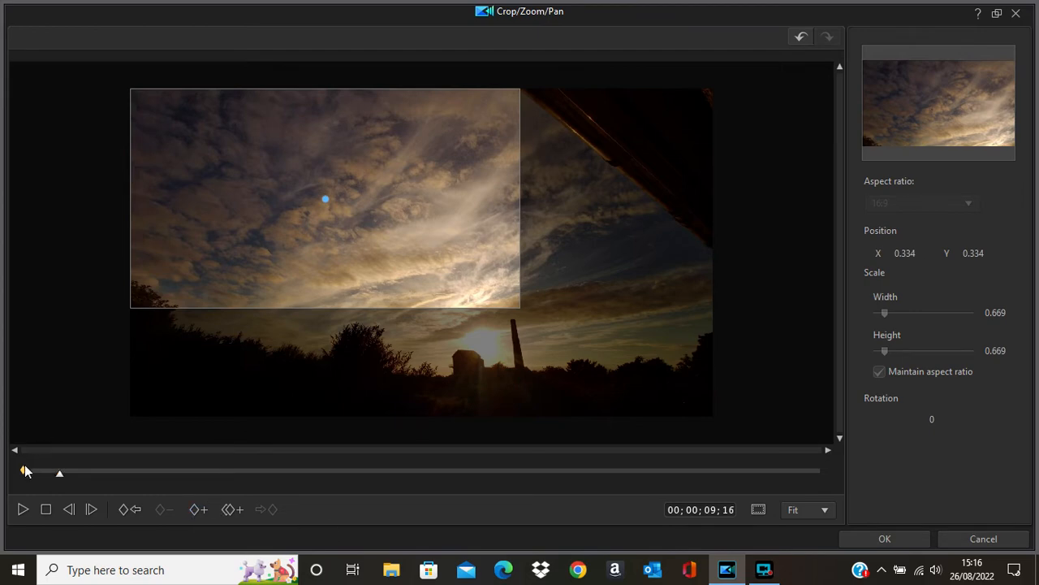
click(200, 510)
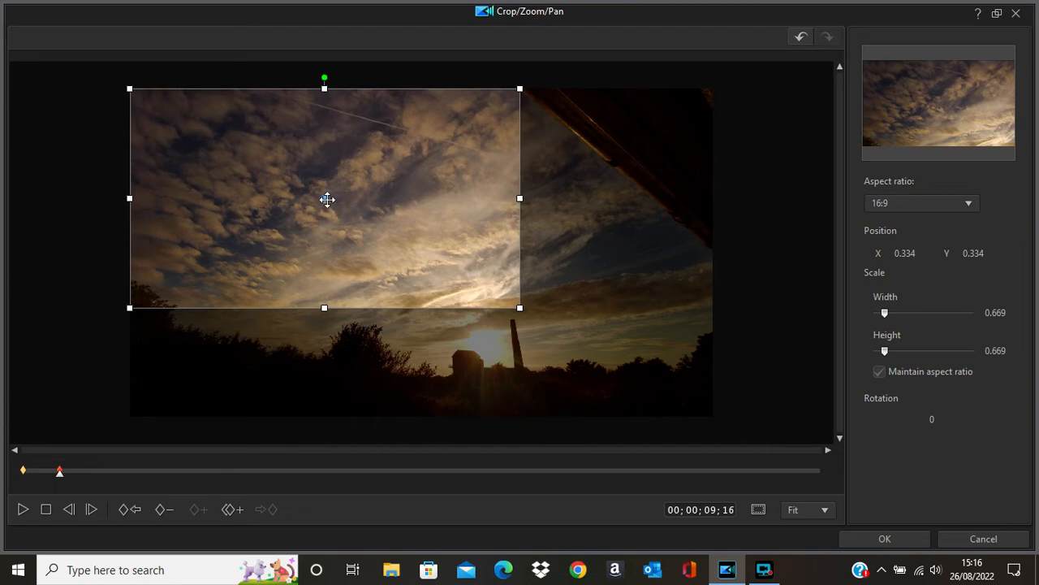
drag(327, 199, 348, 240)
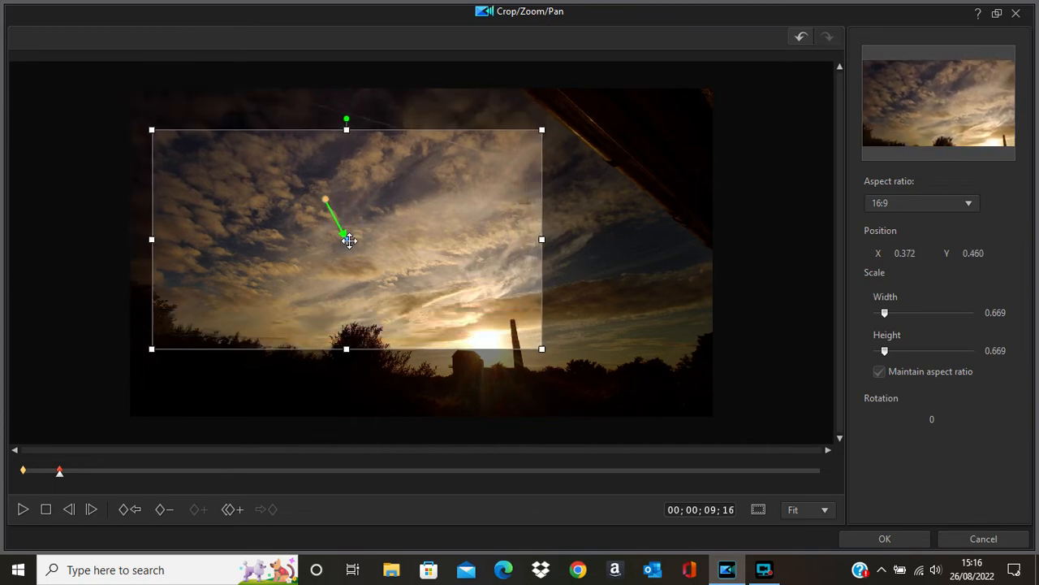
Add a keyframe at 00;00;15;23 and move its crop frame to about X 0.477, Y 0.590, taking in the chimney.
click(23, 510)
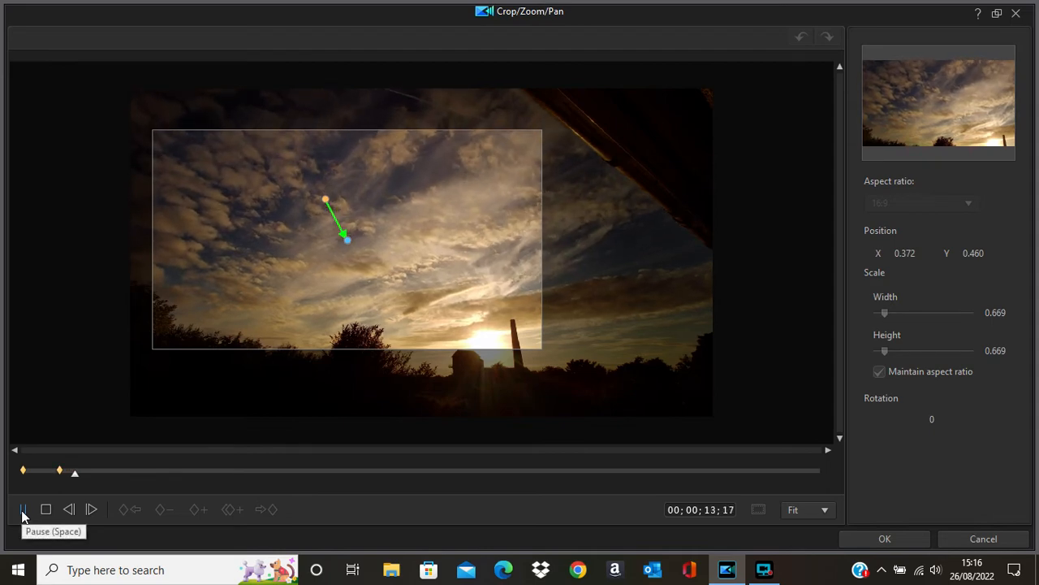
click(23, 513)
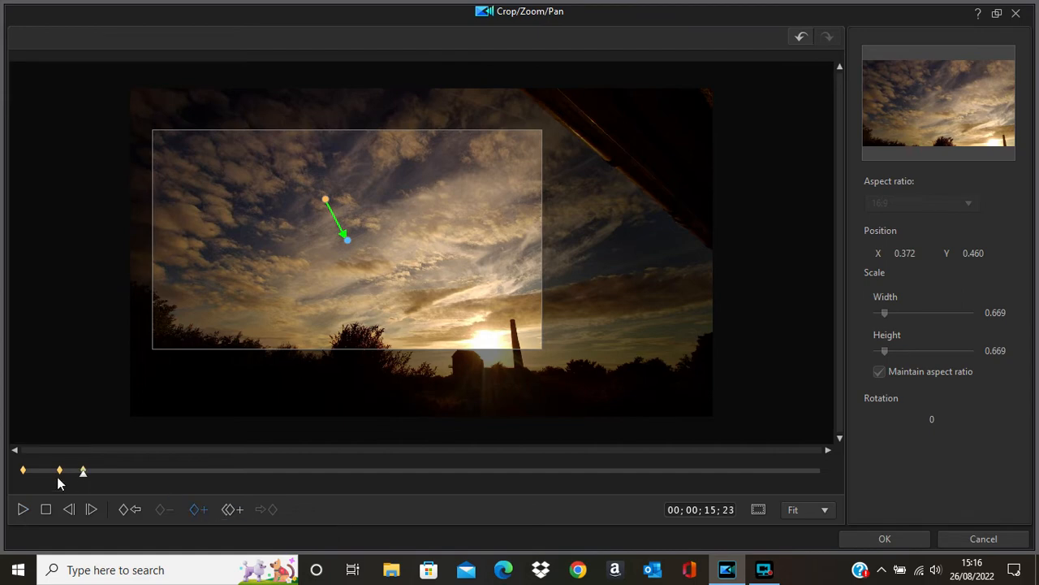
click(411, 313)
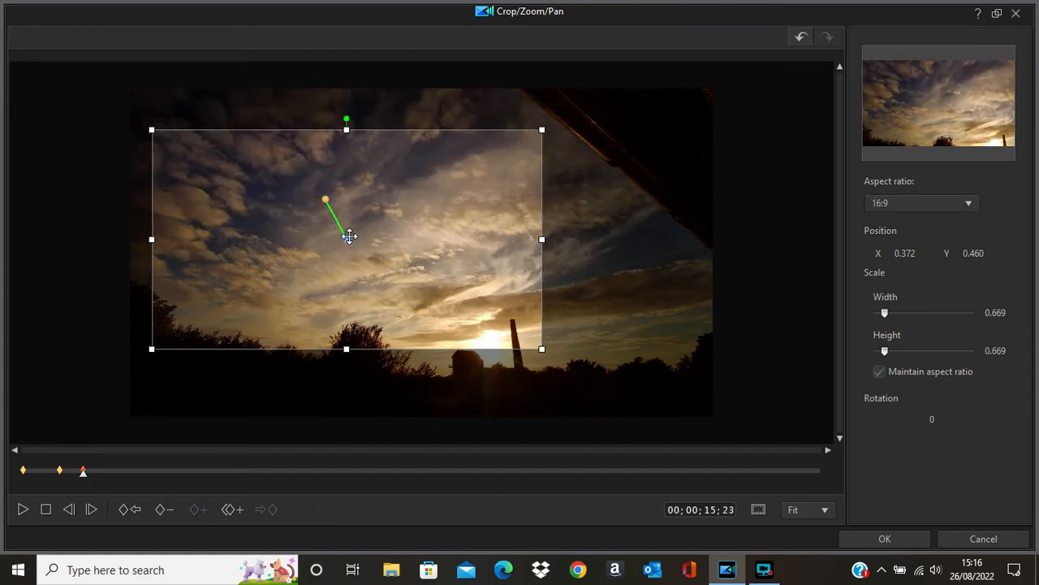
drag(349, 236, 410, 279)
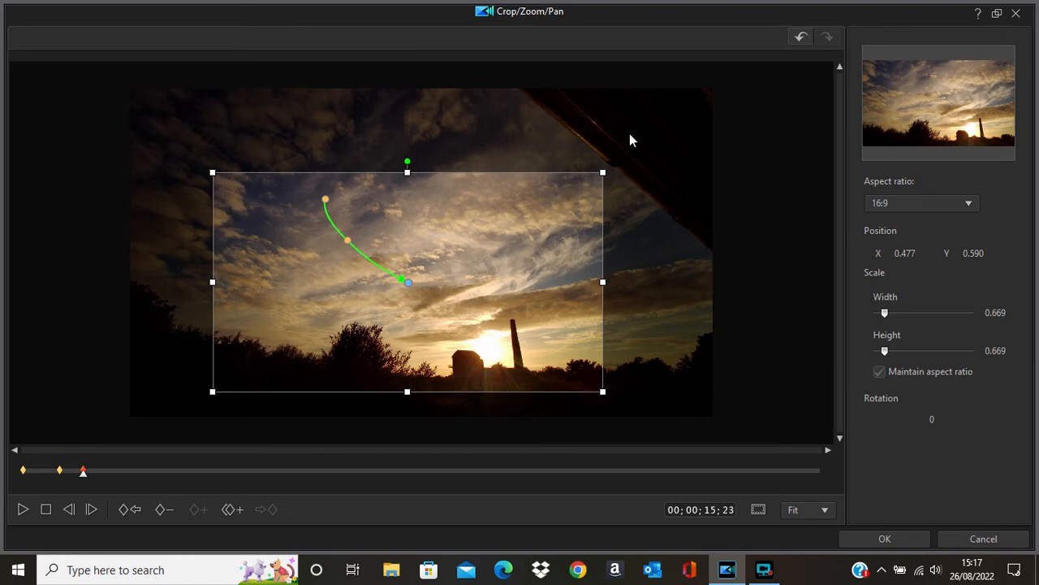
Add a keyframe at 00;00;19;23, move its crop frame to about X 0.500, Y 0.643, and enlarge it to about 0.714 scale.
click(23, 510)
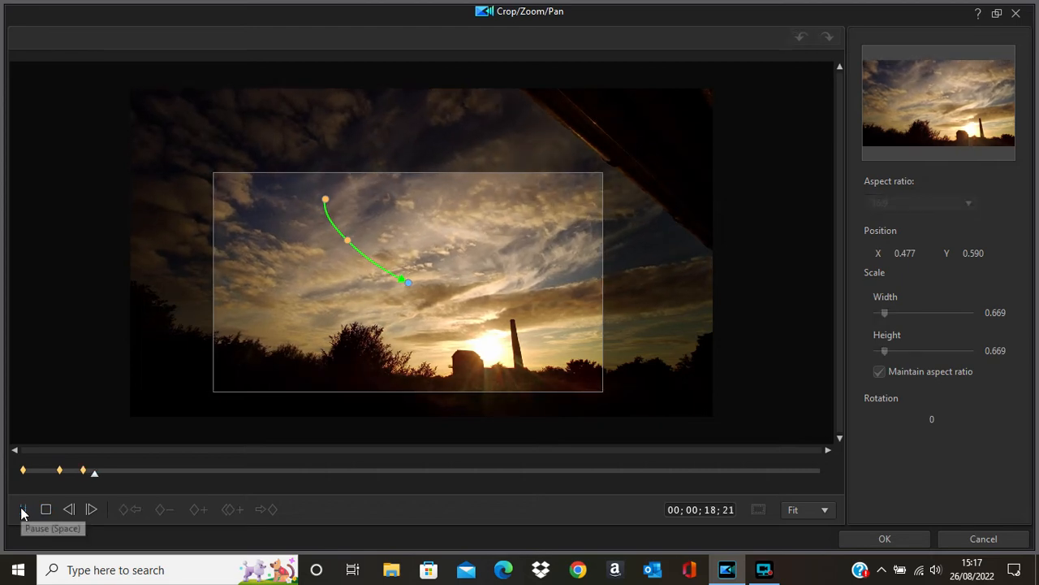
click(22, 510)
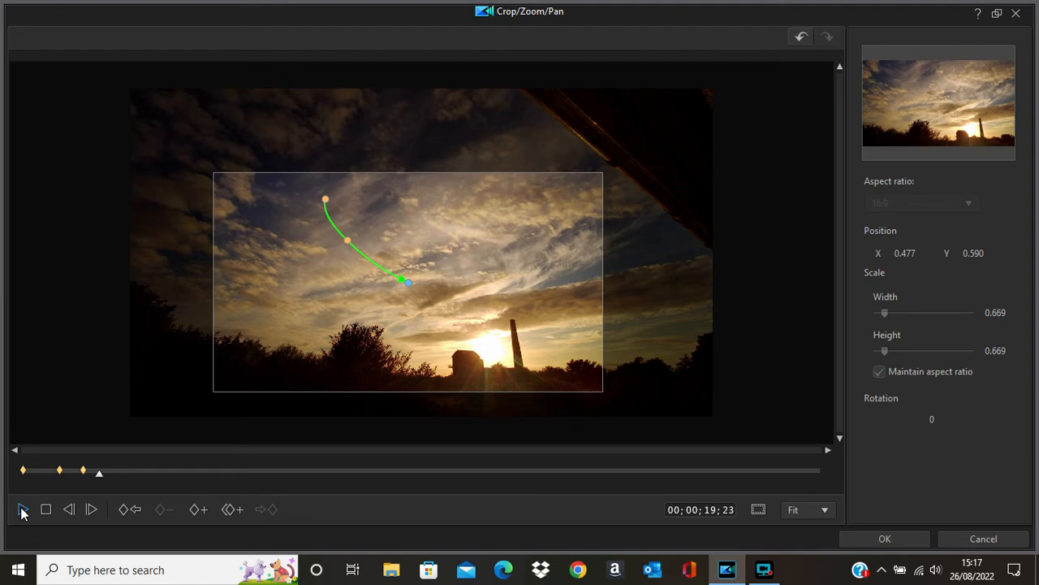
click(202, 512)
drag(408, 281, 419, 302)
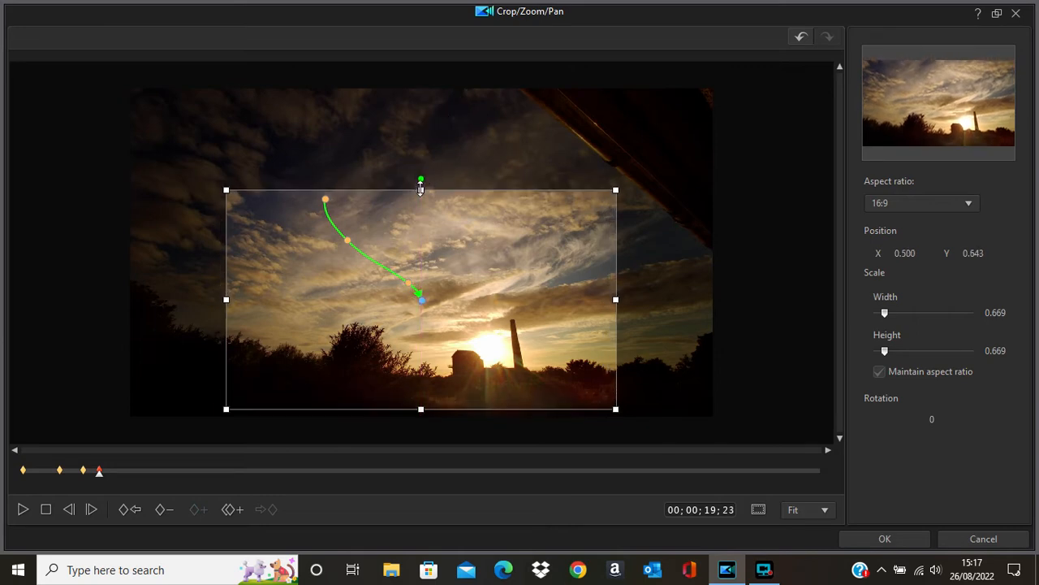
drag(420, 189, 420, 186)
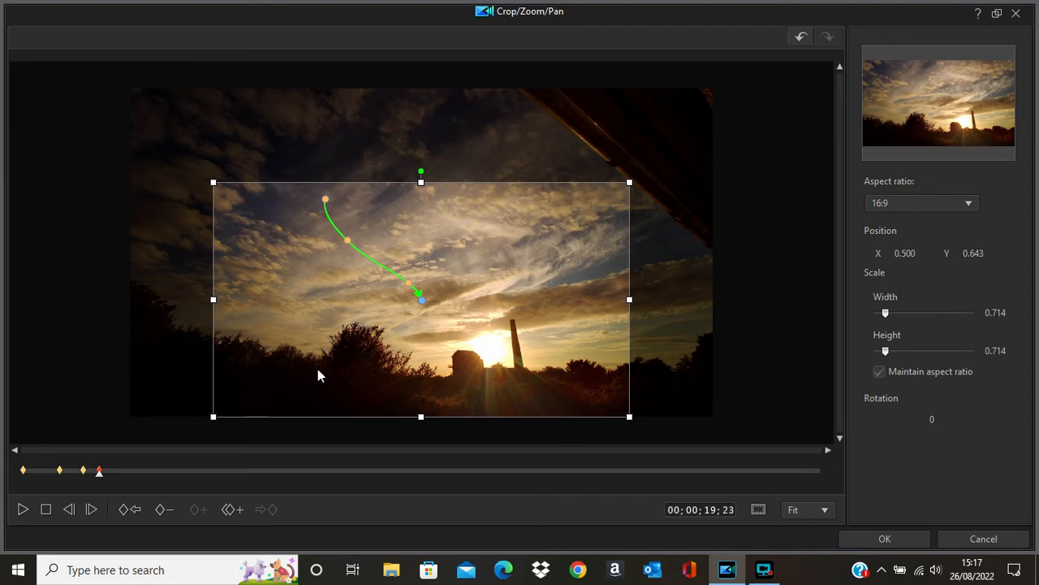
Play the clip on to 00;00;27;28 and add a keyframe there to hold the crop frame.
click(23, 509)
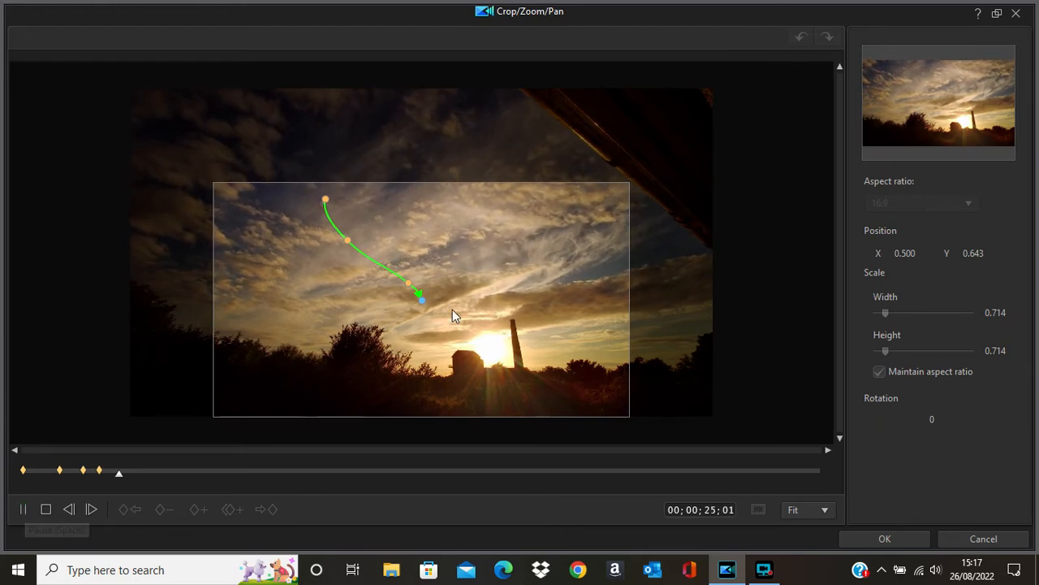
click(23, 509)
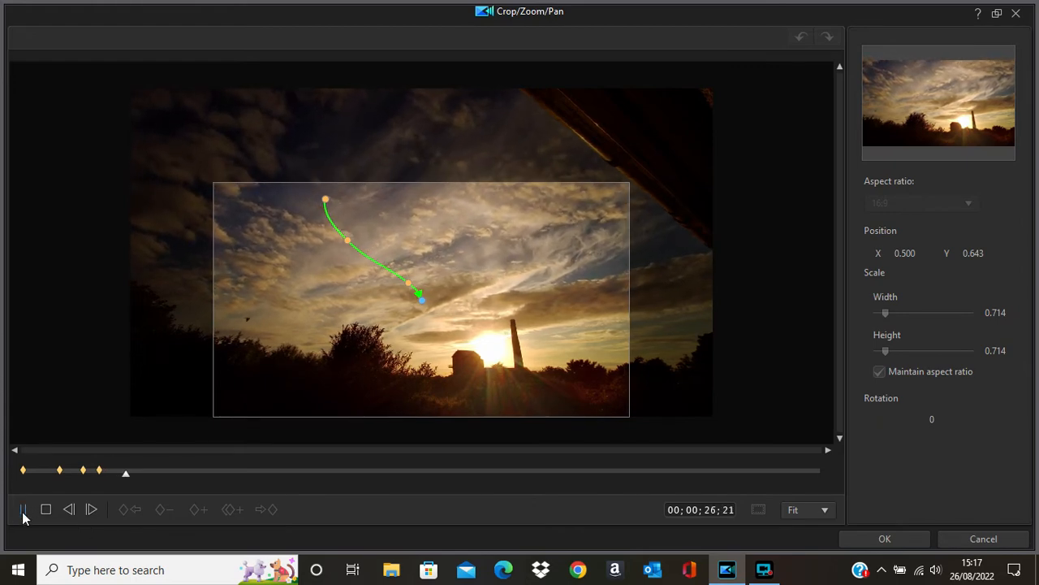
click(23, 509)
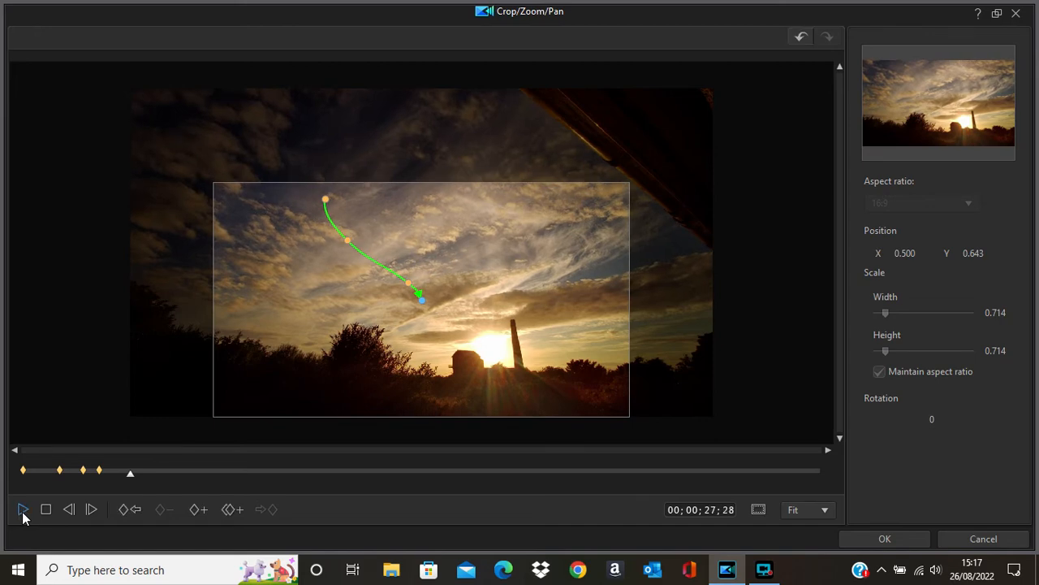
click(204, 509)
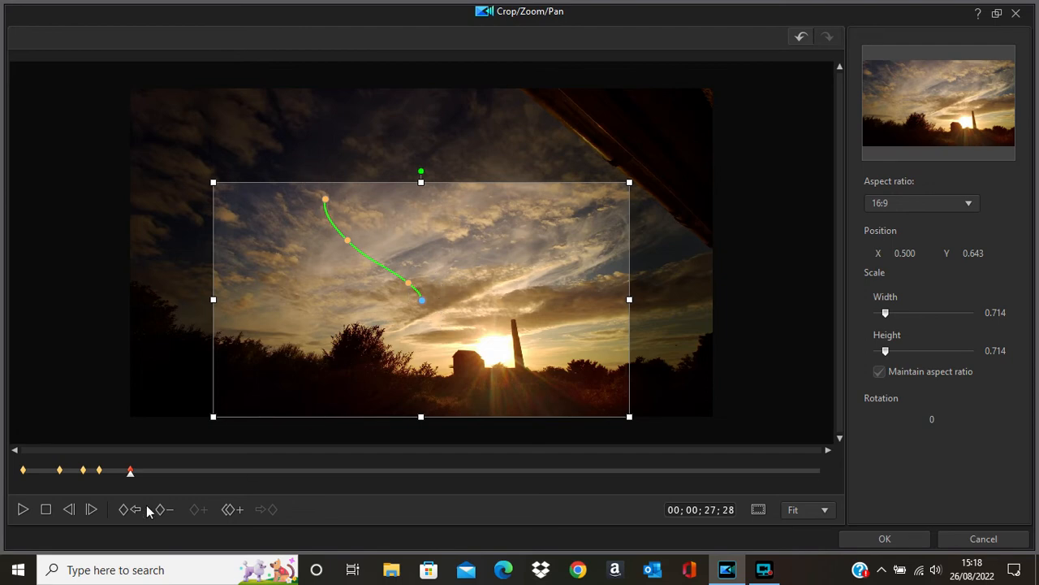
Add a keyframe at 00;00;36;17 with its crop frame moved to about X 0.401, Y 0.552 and enlarged to about 0.760 scale.
click(23, 509)
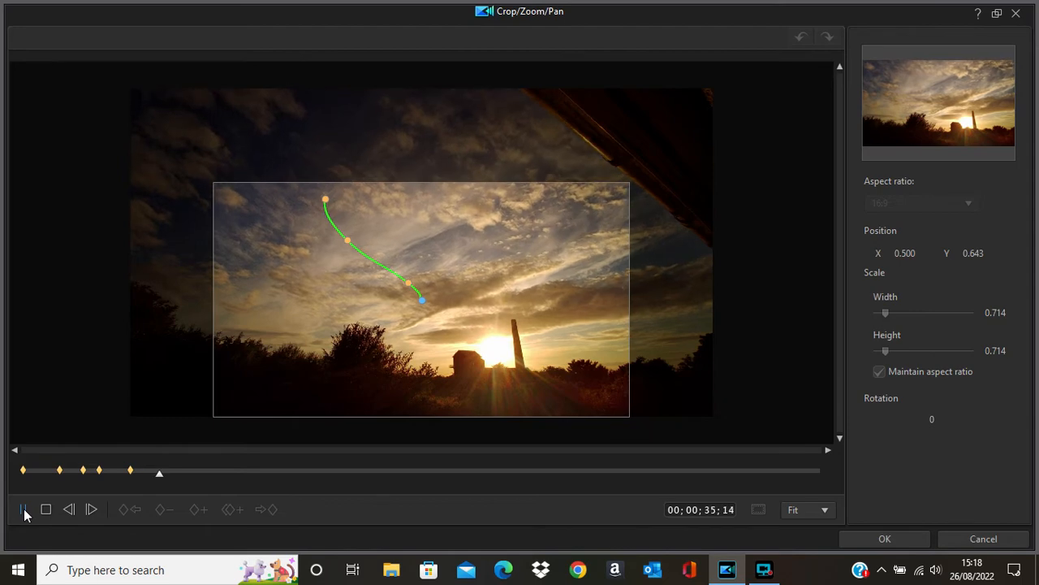
click(23, 510)
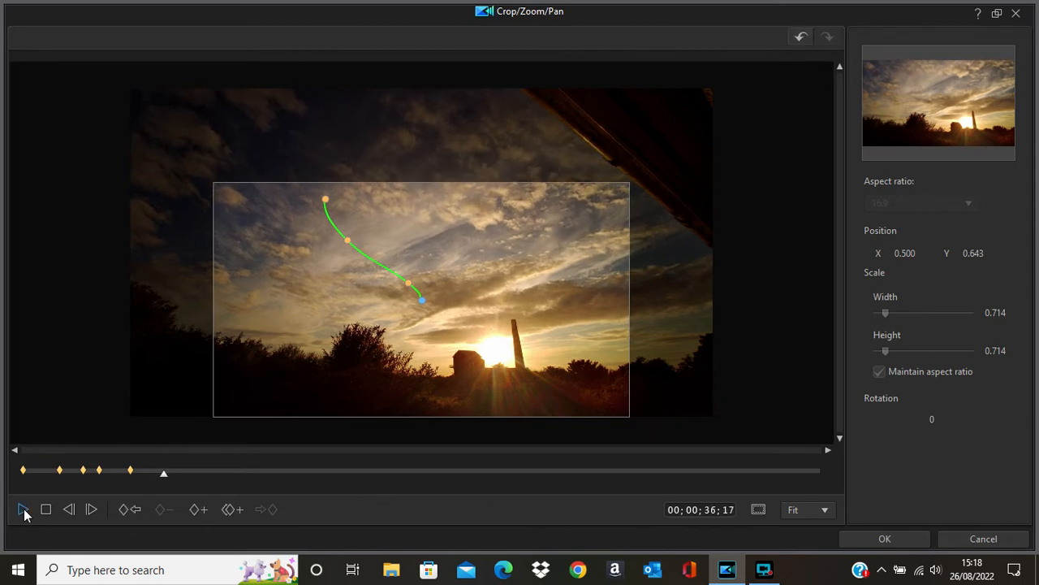
click(205, 515)
click(422, 302)
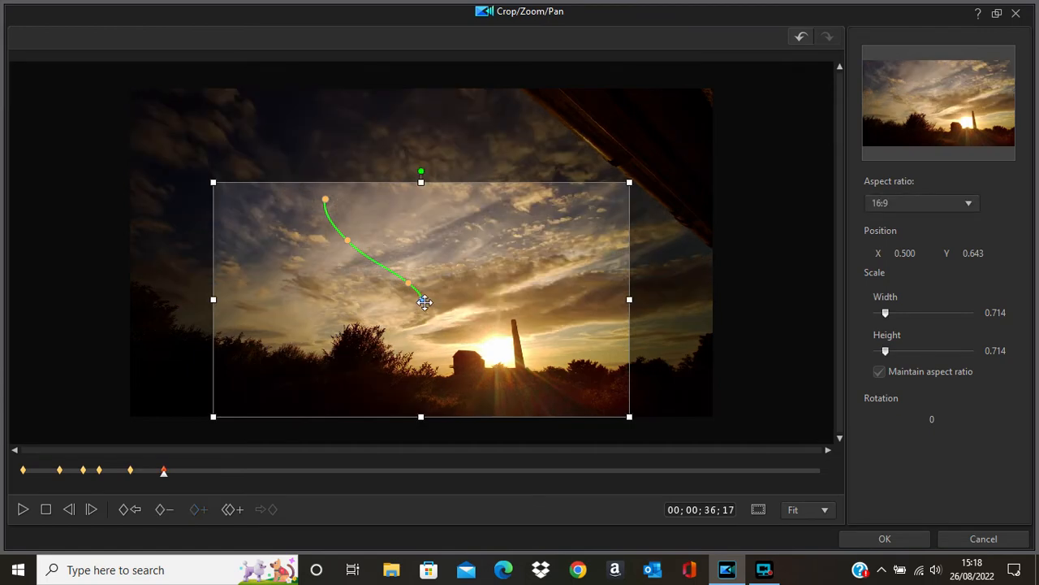
drag(418, 295, 362, 269)
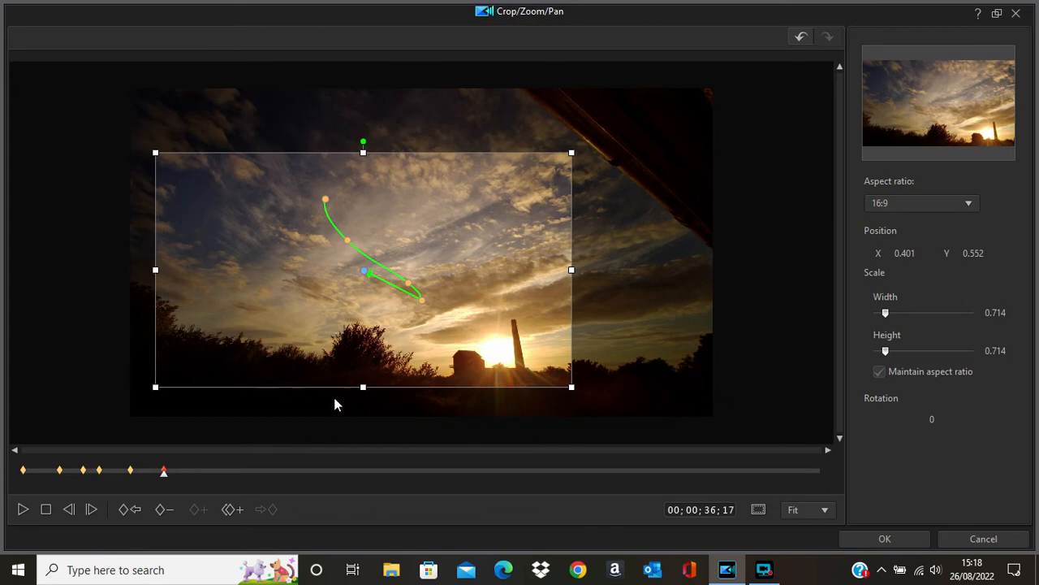
drag(363, 387, 365, 398)
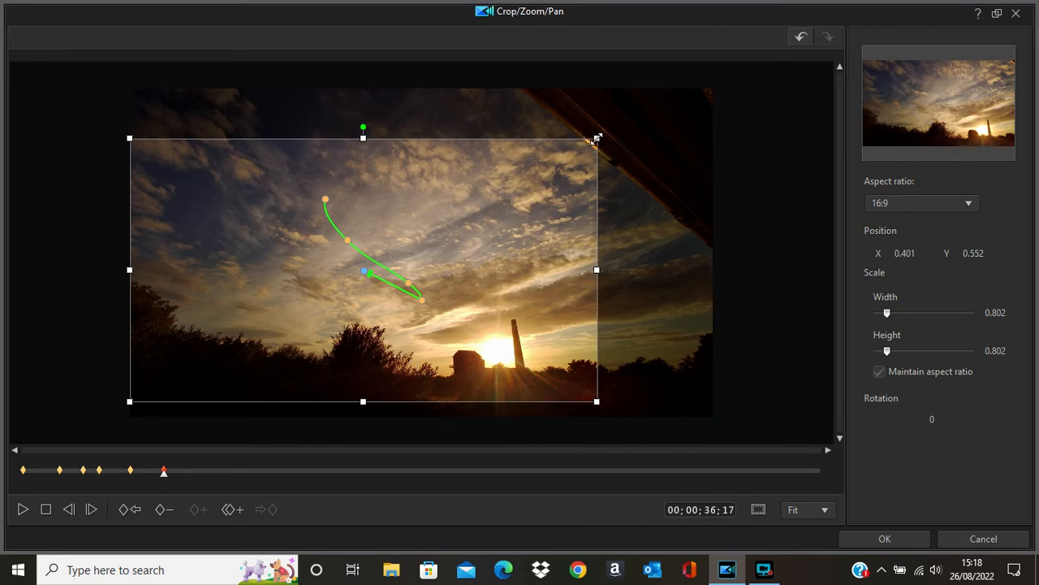
drag(596, 138, 585, 146)
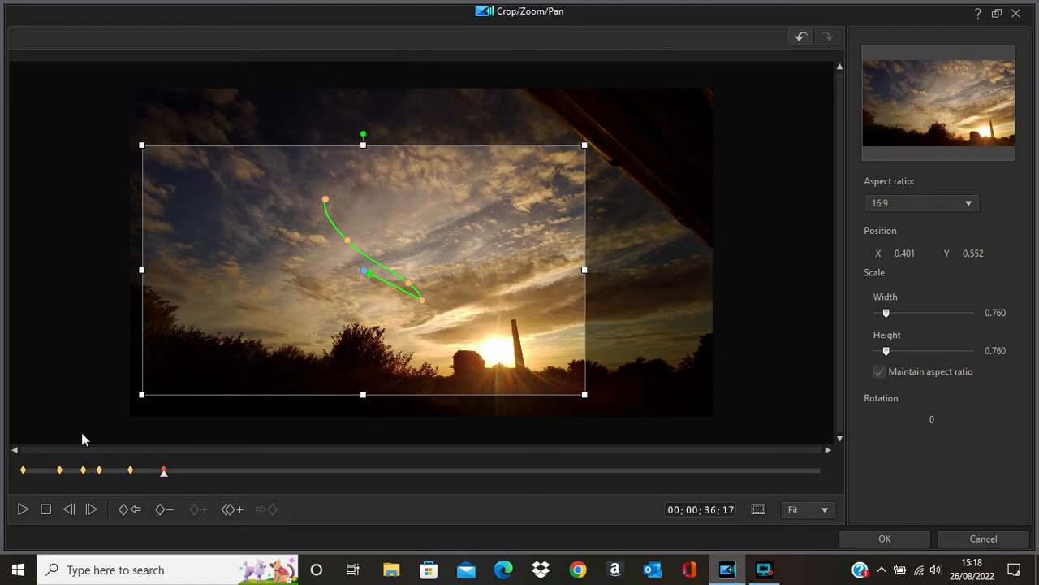
Play the clip on to 00;00;47;10 and add a keyframe there to hold the crop frame.
click(23, 509)
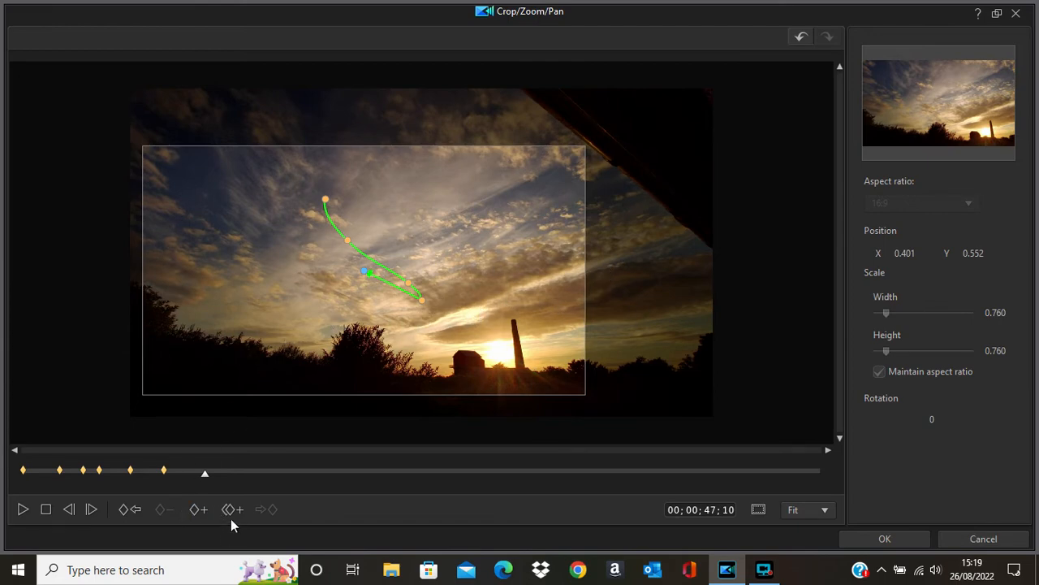
click(204, 511)
click(411, 305)
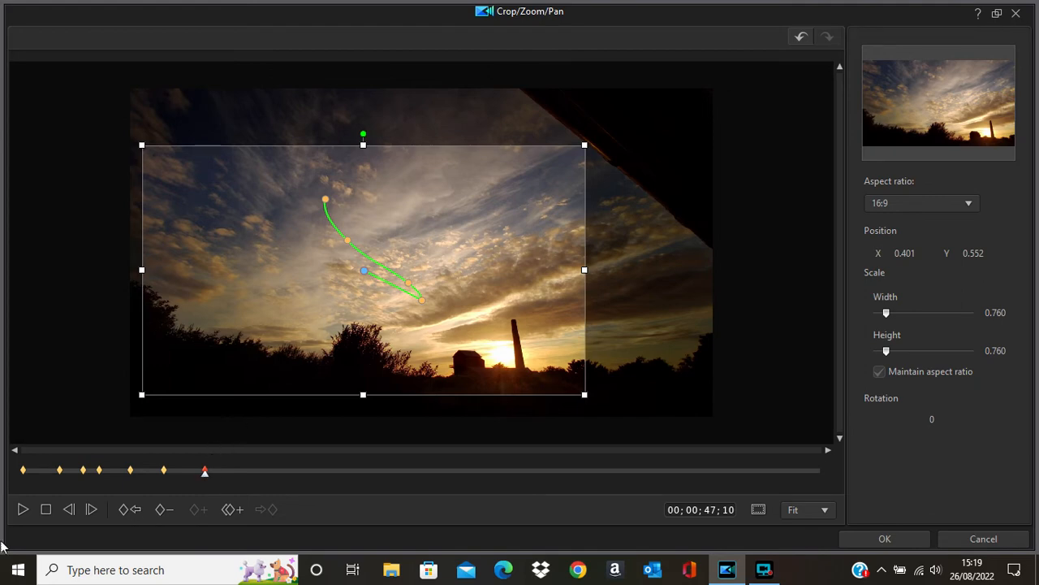
Add a keyframe at 00;00;55;13, shrink its crop frame to about 0.607 scale and move it to about X 0.606, Y 0.675.
click(24, 509)
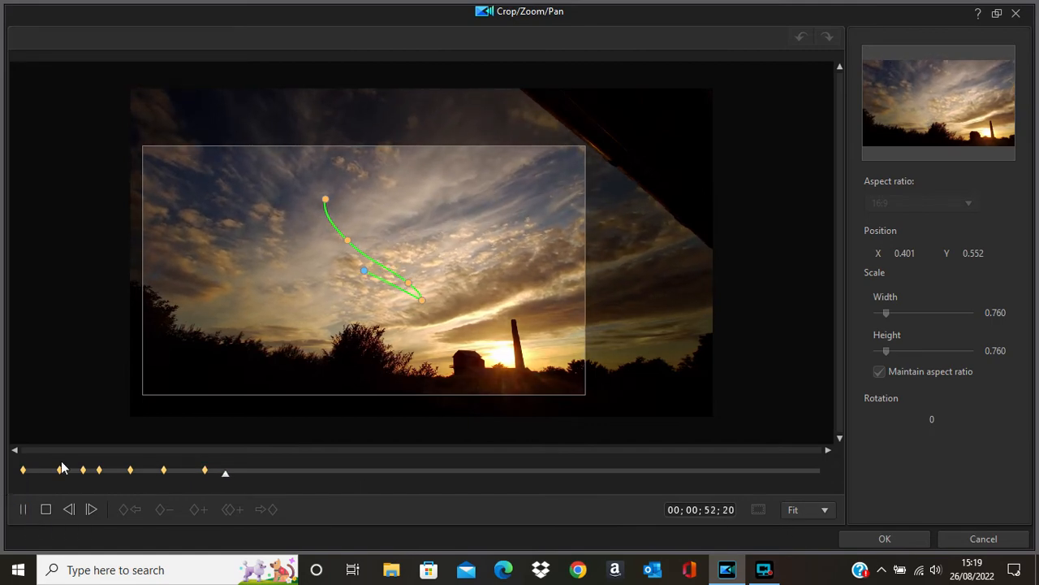
click(23, 509)
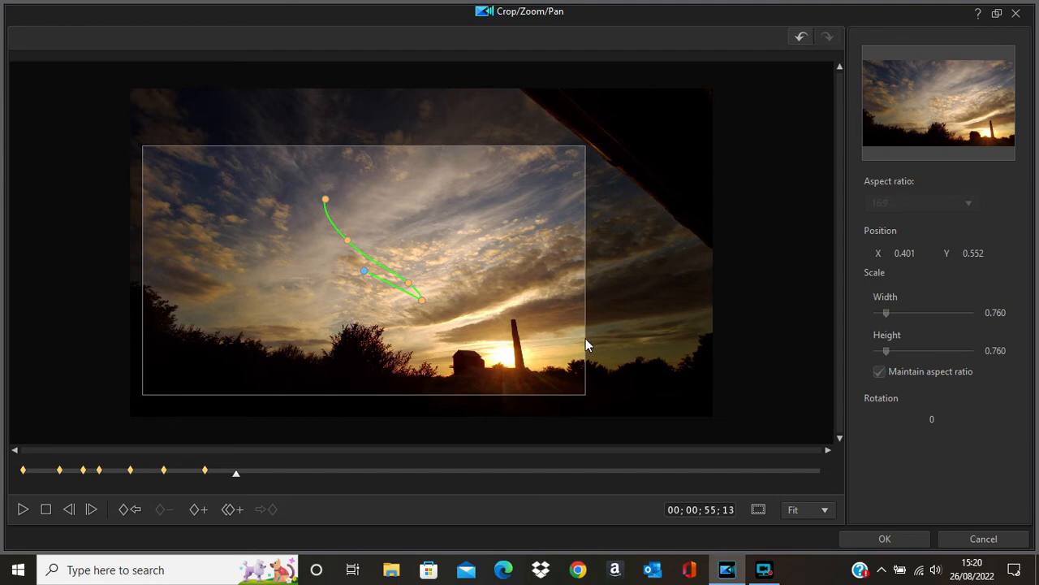
click(203, 516)
click(359, 271)
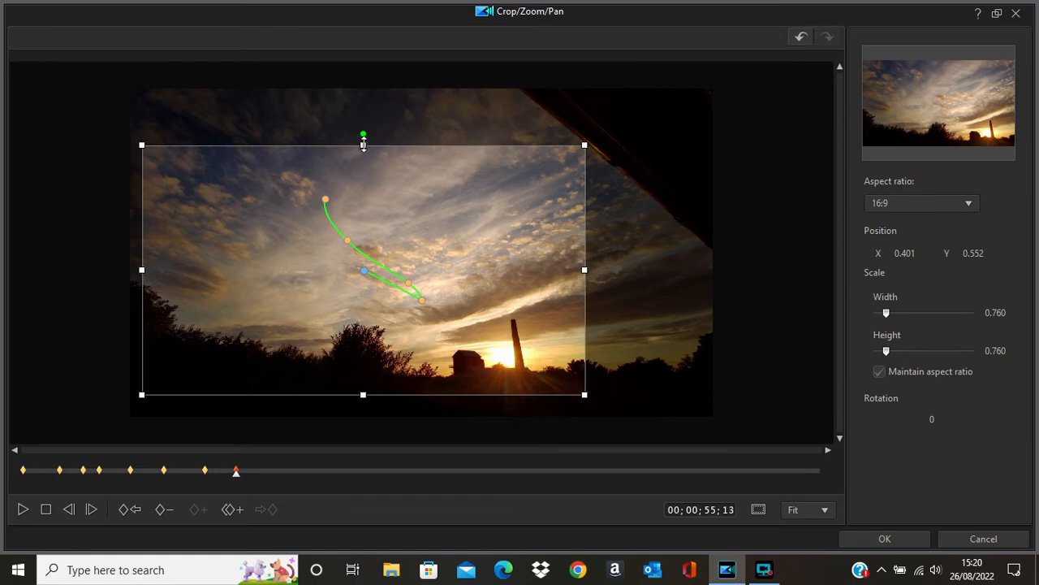
drag(363, 144, 363, 169)
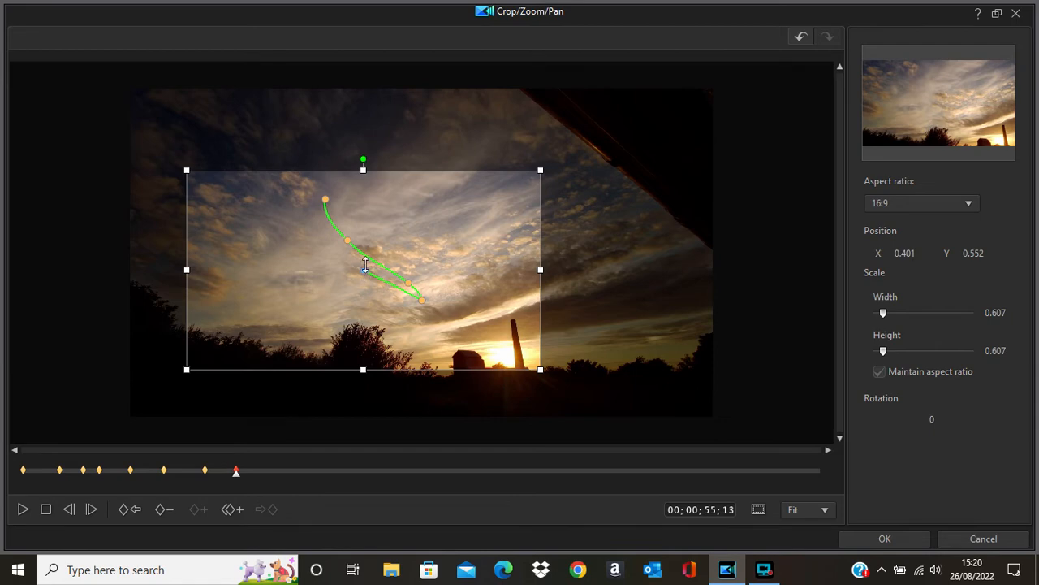
mouse_move(383, 275)
mouse_down()
mouse_move(462, 290)
mouse_move(492, 302)
mouse_move(483, 310)
mouse_up()
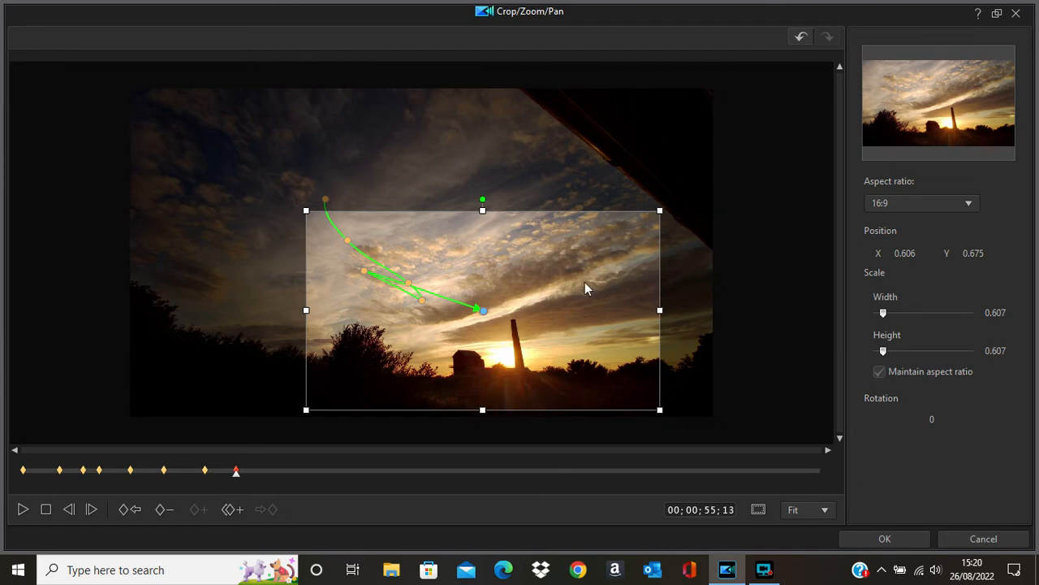
Play the clip on to 00;01;13;15 and add a keyframe there to hold the crop frame.
click(22, 510)
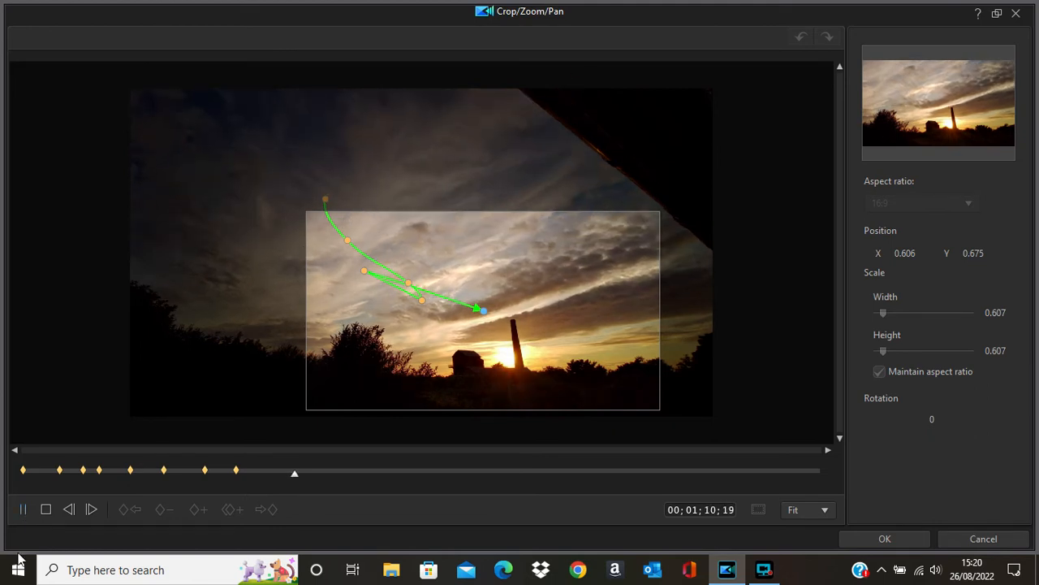
click(23, 510)
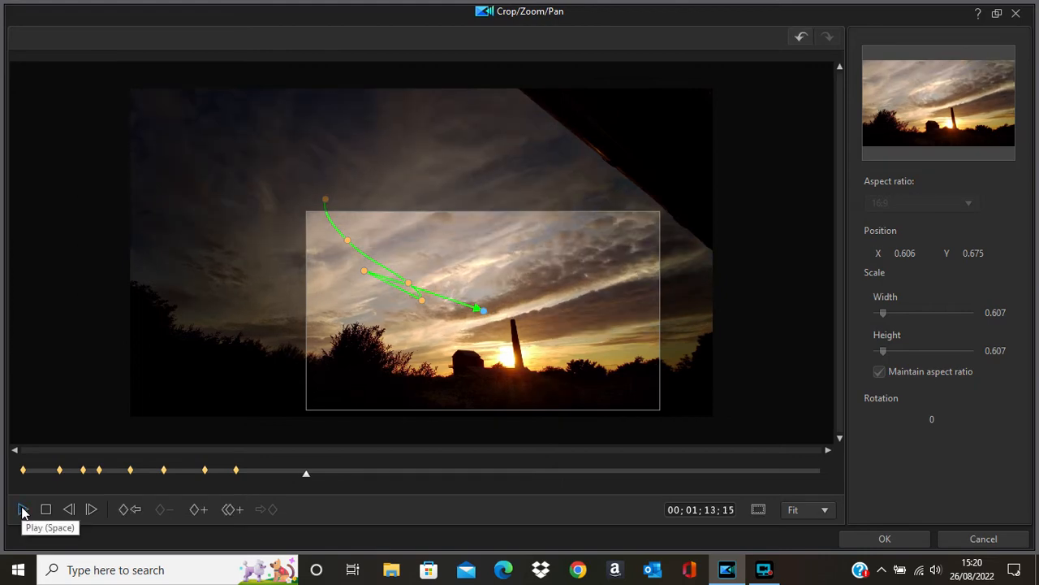
click(197, 509)
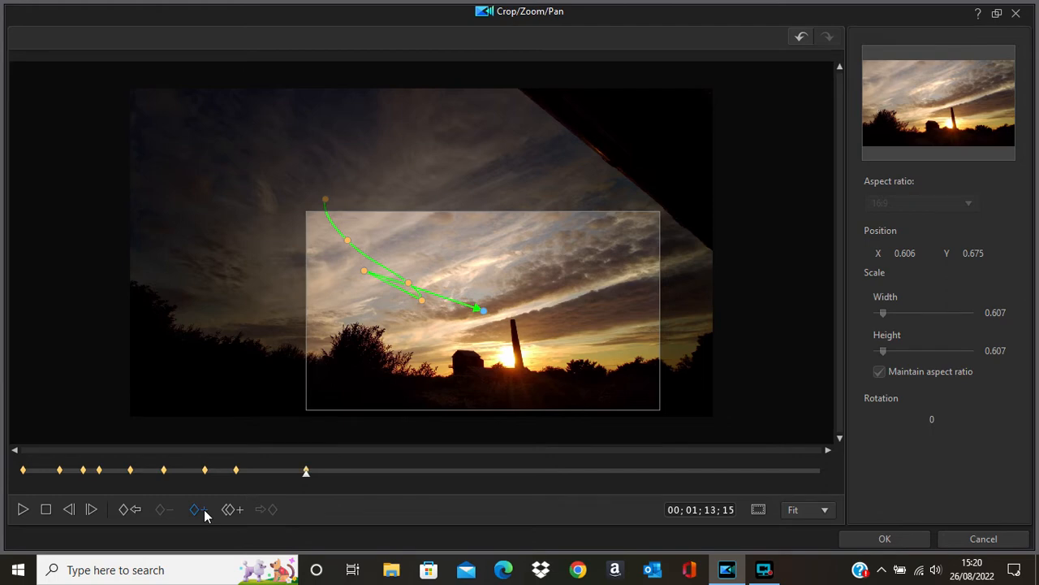
click(562, 321)
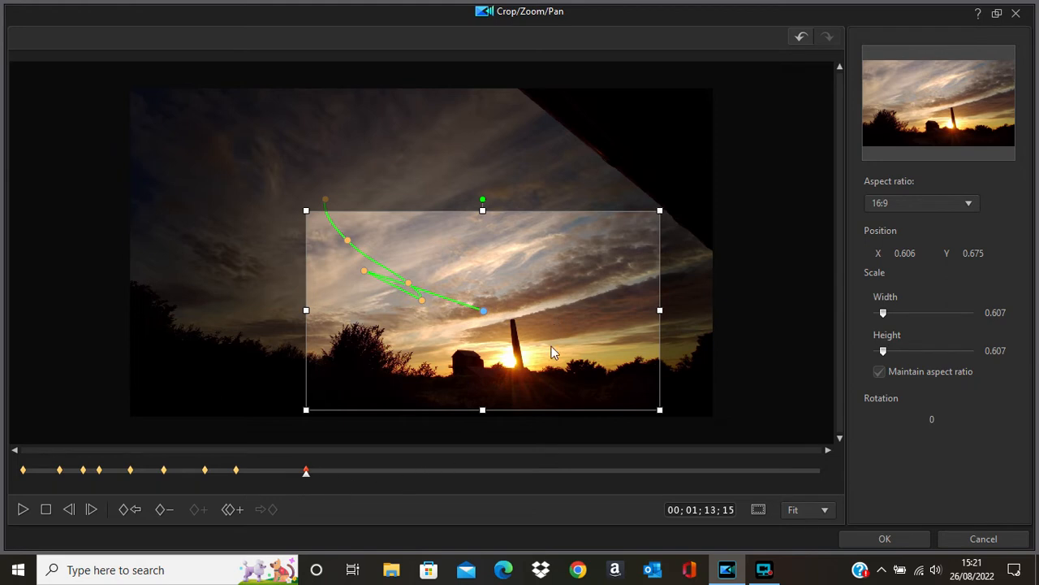
Preview the clip up to 00;01;23;13 and delete the keyframe at 00;01;13;15.
click(23, 510)
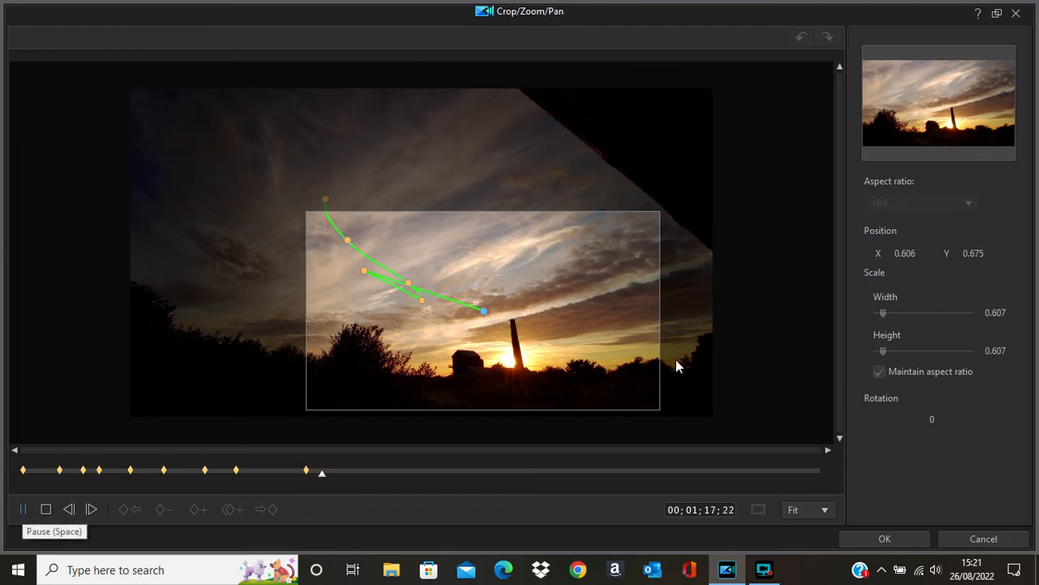
click(24, 509)
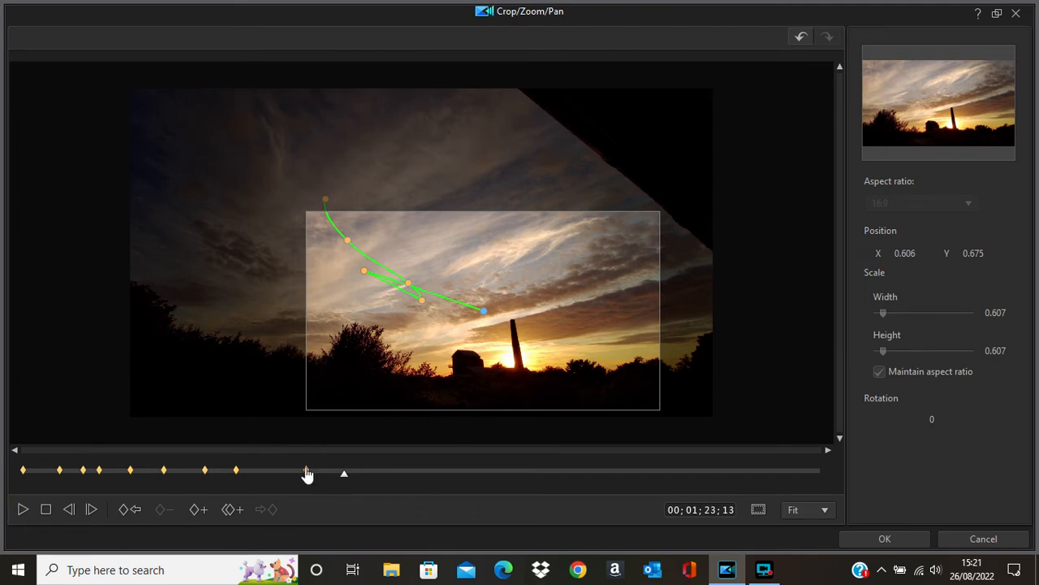
click(307, 472)
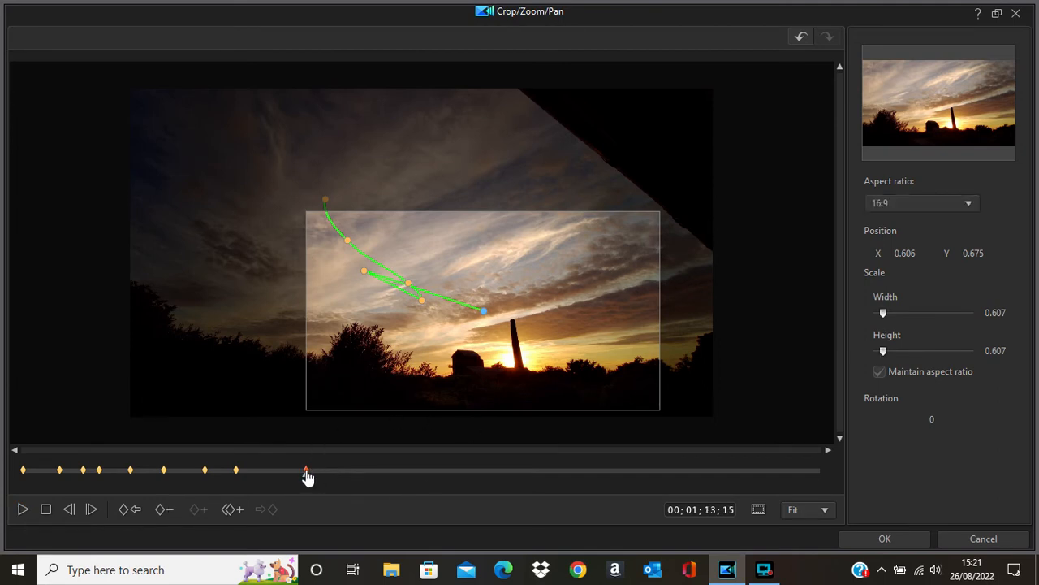
click(170, 512)
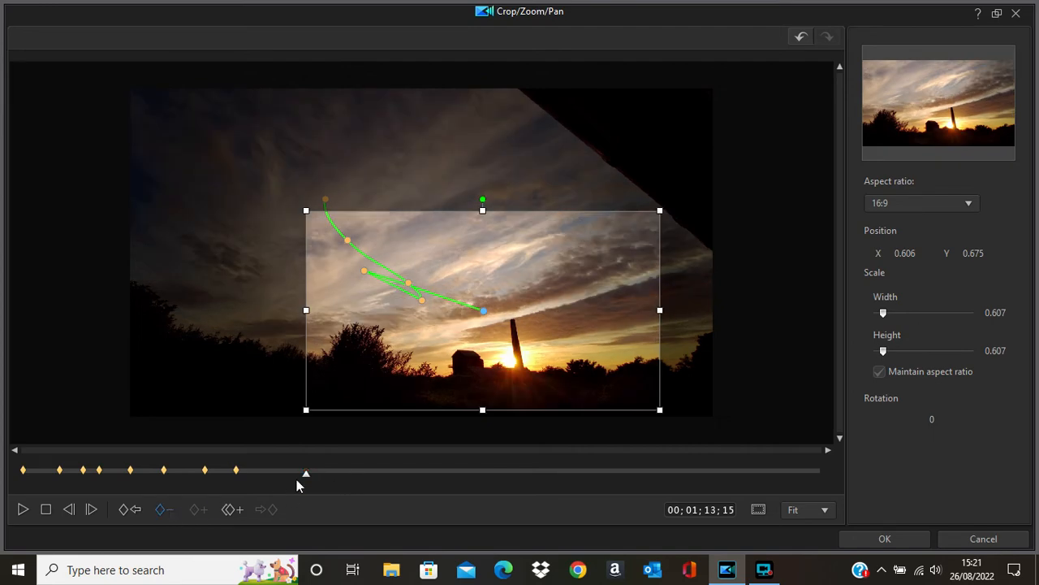
Play the clip on to 00;01;29;22 and add a keyframe there to hold the crop frame.
click(23, 509)
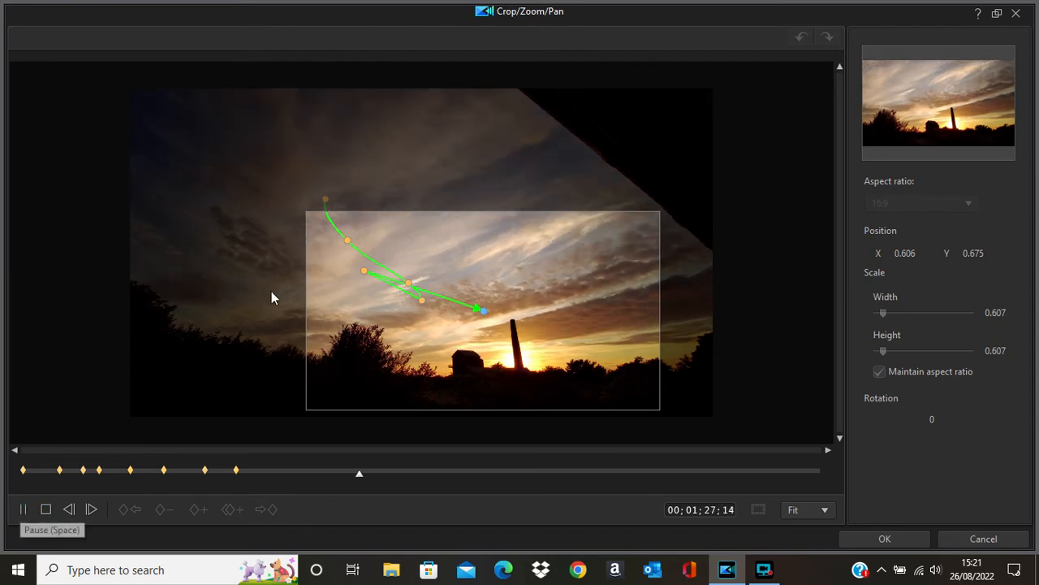
click(25, 511)
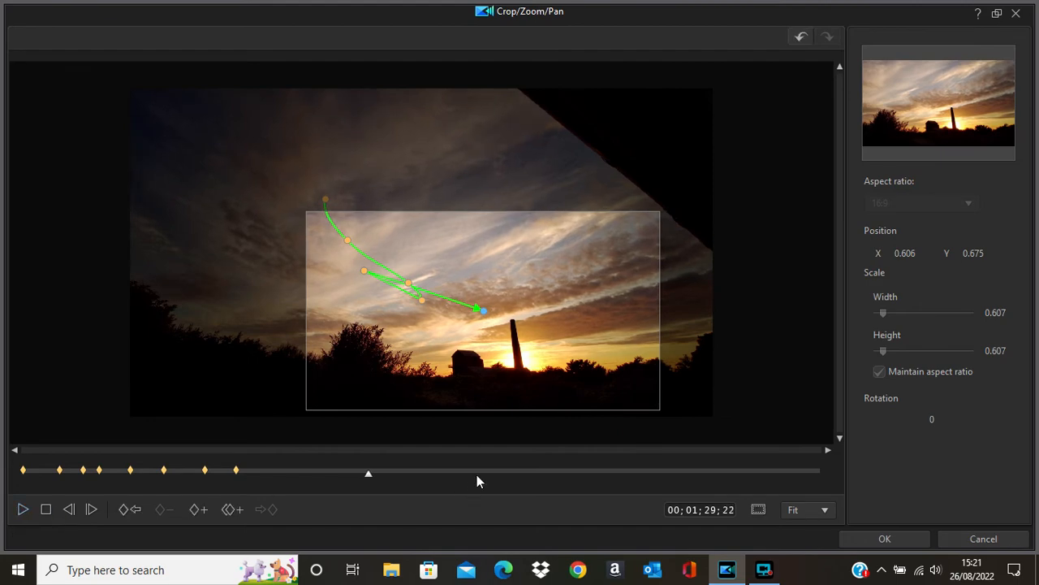
click(201, 510)
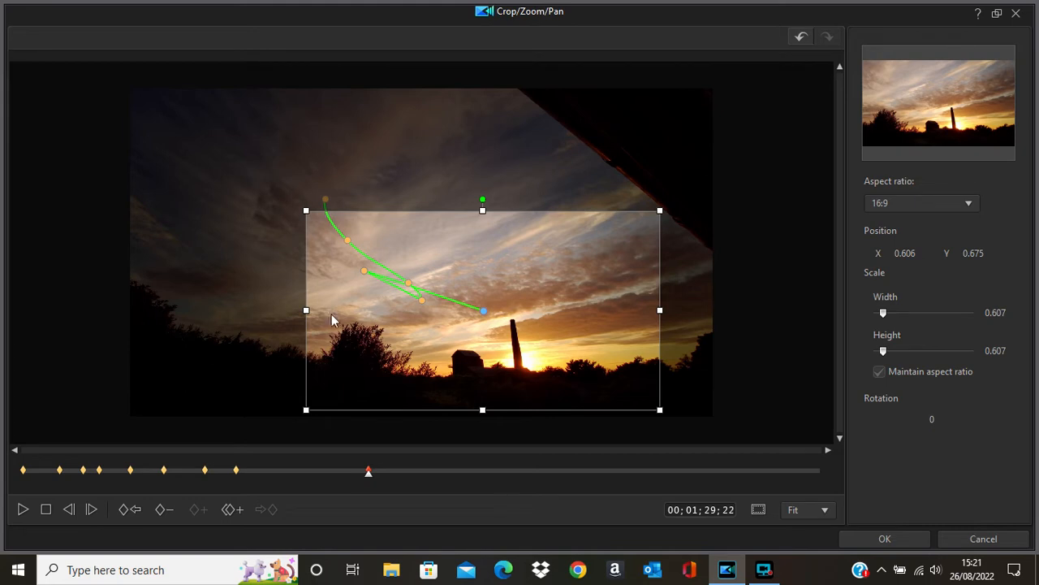
Play the clip on to 00;01;35;24, add a keyframe, enlarge its crop frame to about 0.672 scale and move it to about X 0.500, Y 0.585.
click(23, 509)
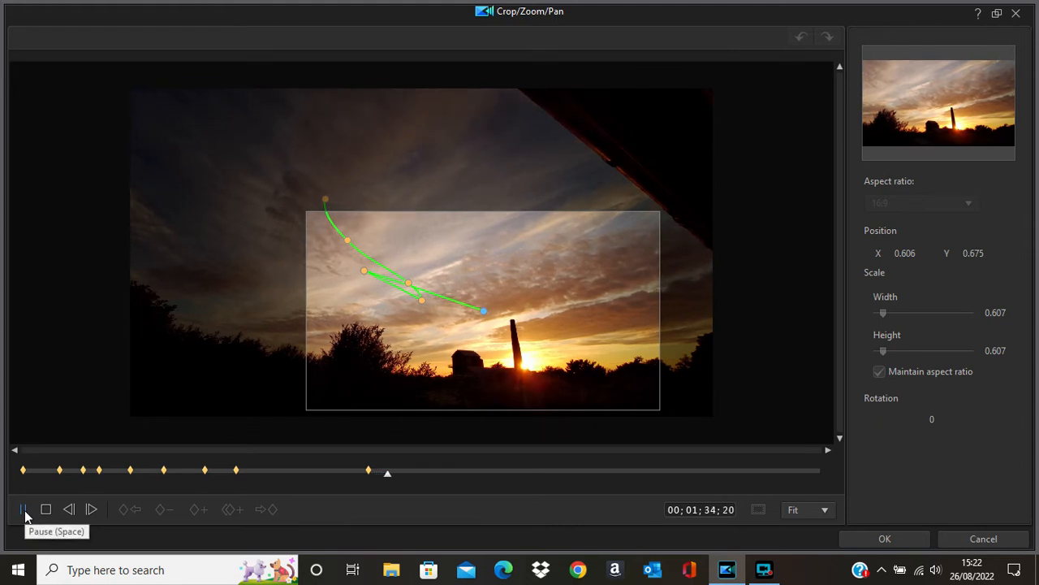
click(23, 510)
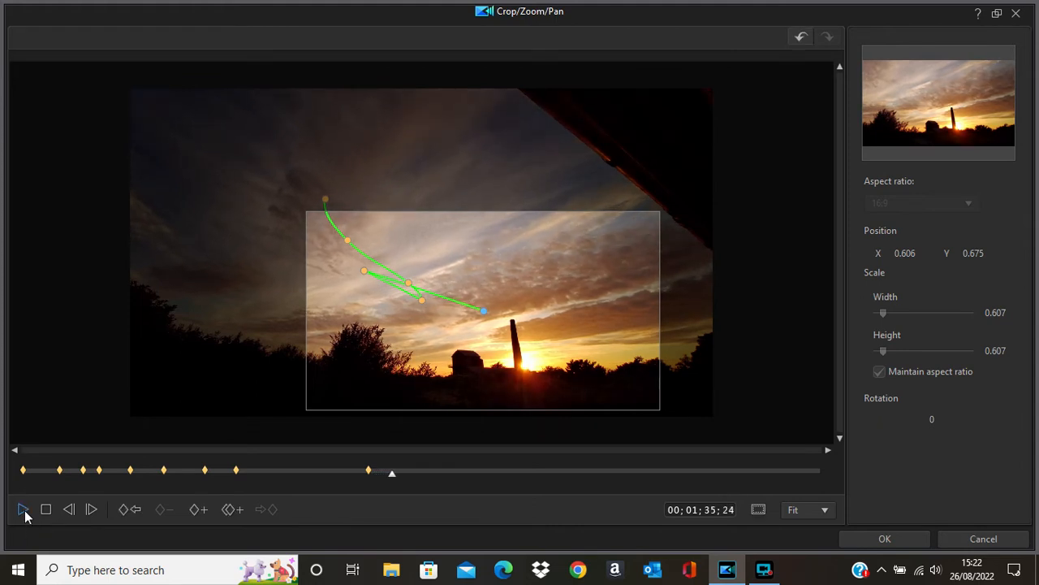
click(200, 511)
click(485, 309)
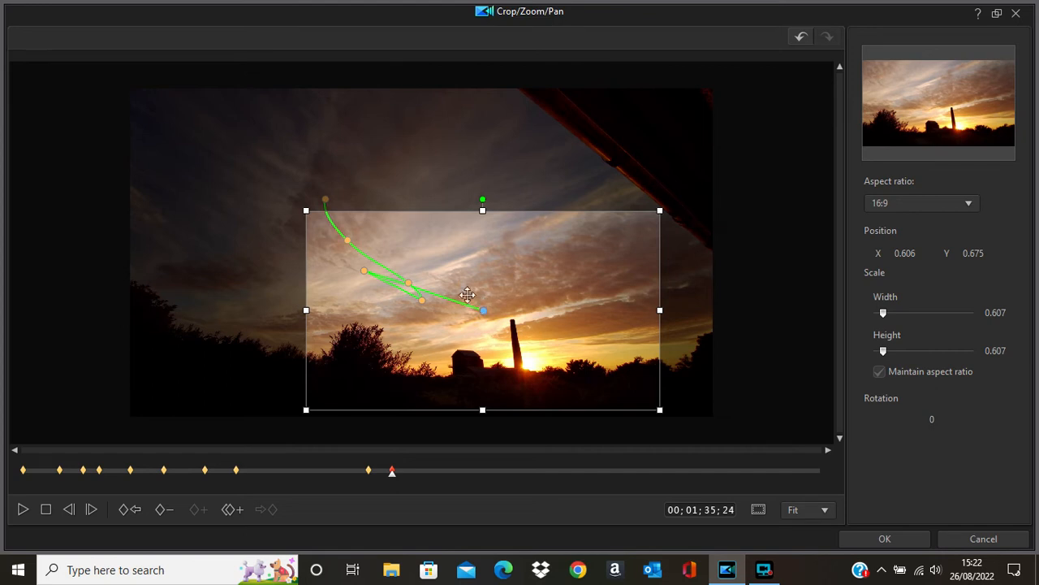
drag(467, 294, 392, 257)
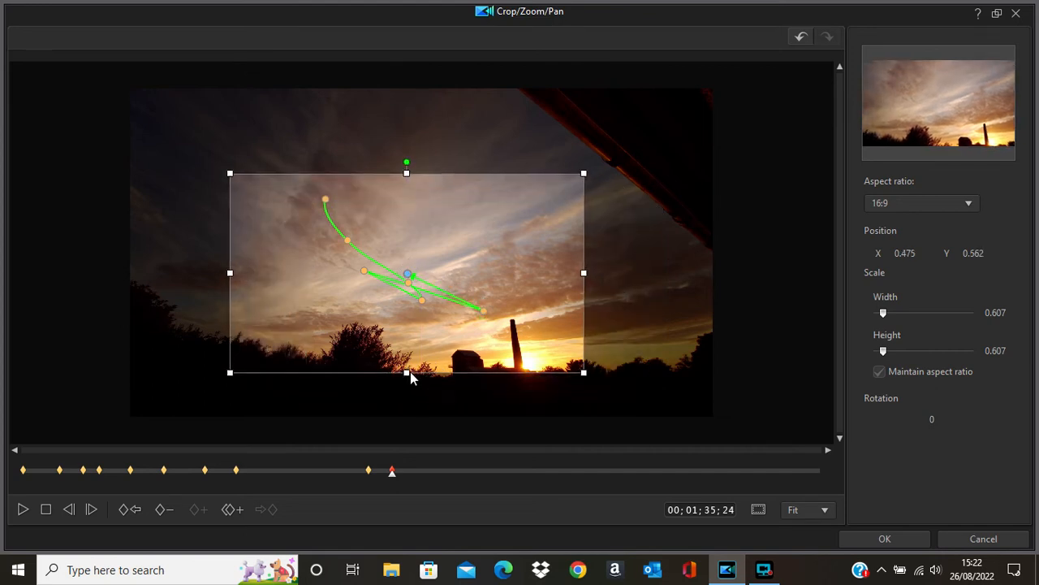
drag(407, 374, 411, 385)
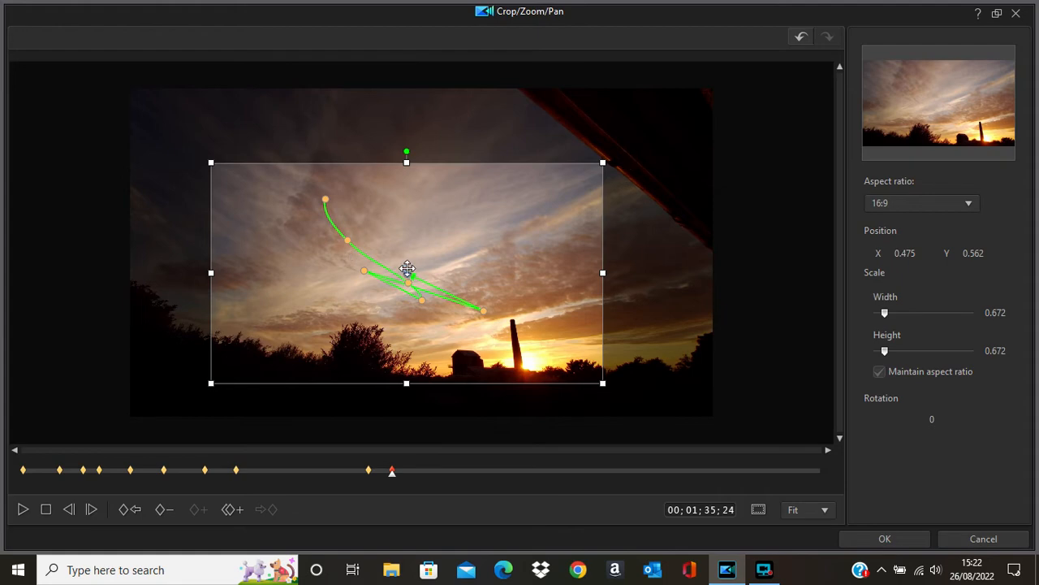
drag(410, 275, 415, 281)
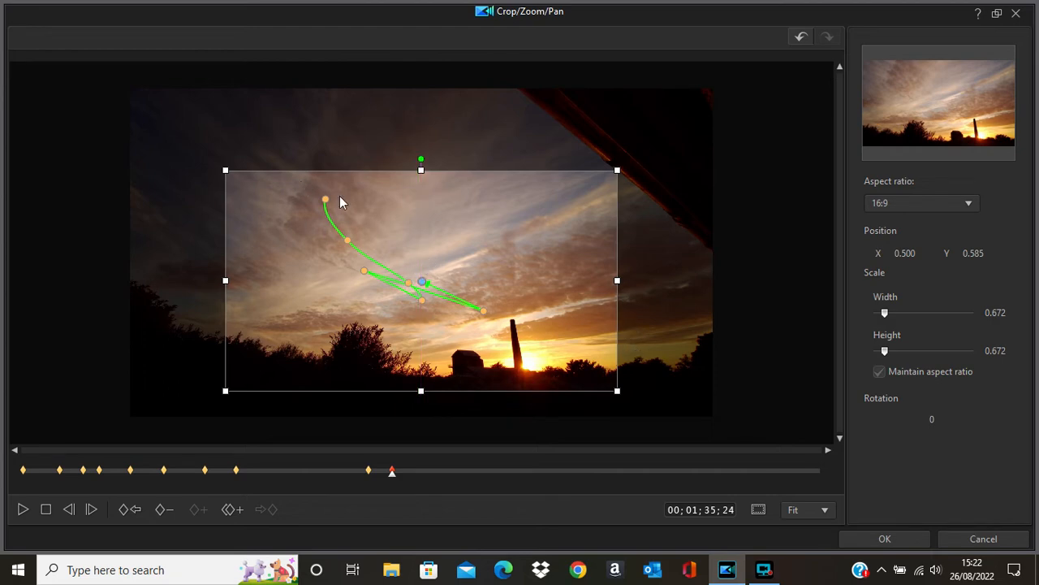
Play the clip on past the last keyframe and add a new keyframe at 00;01;42;15.
click(23, 509)
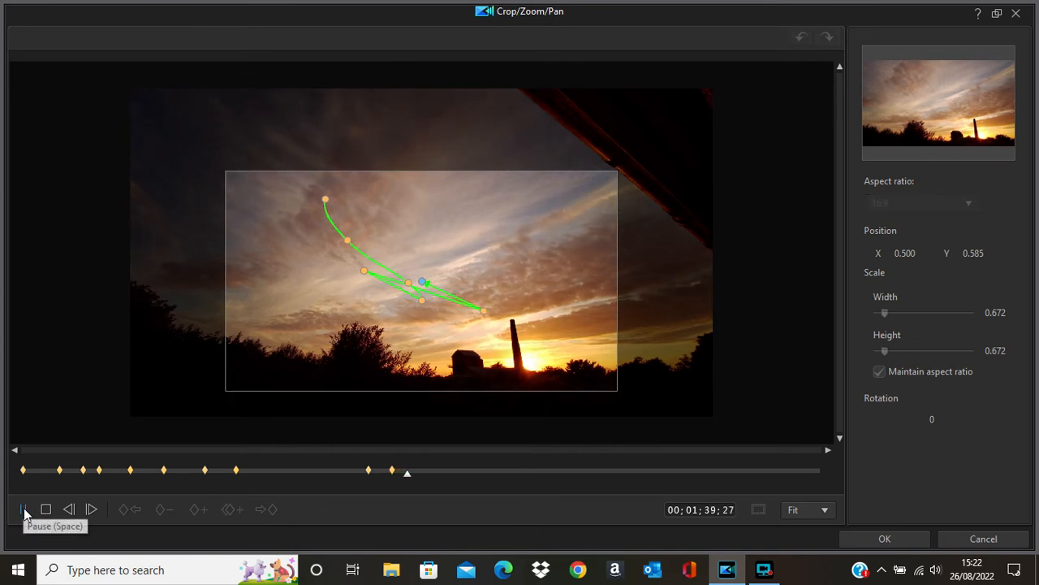
click(24, 509)
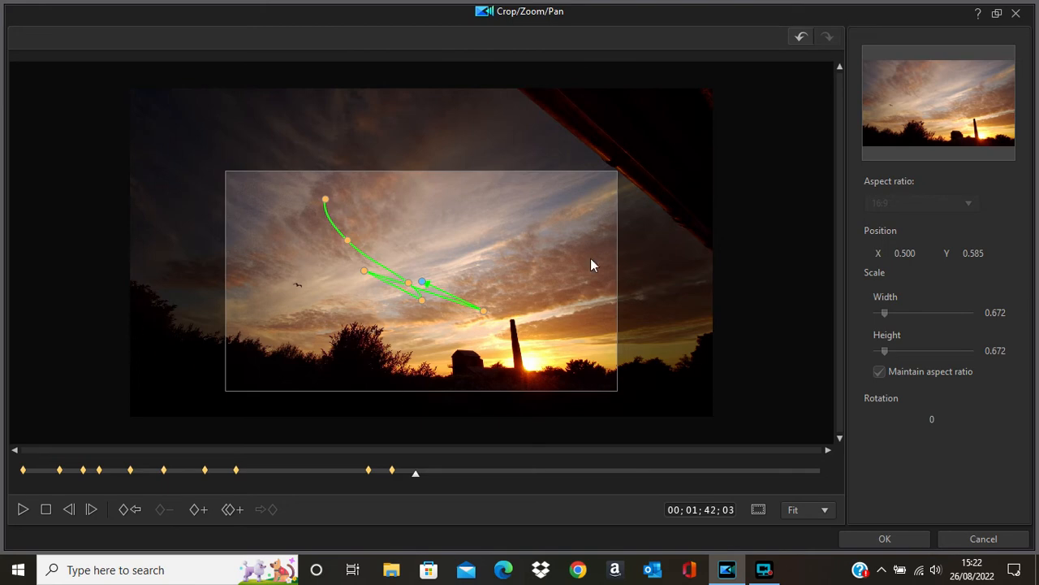
click(202, 515)
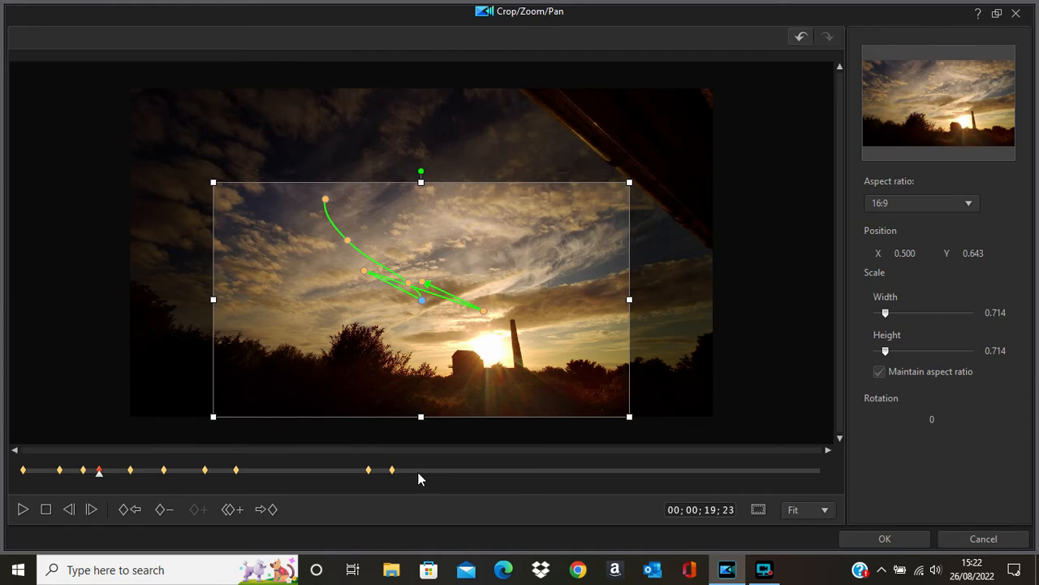
click(417, 471)
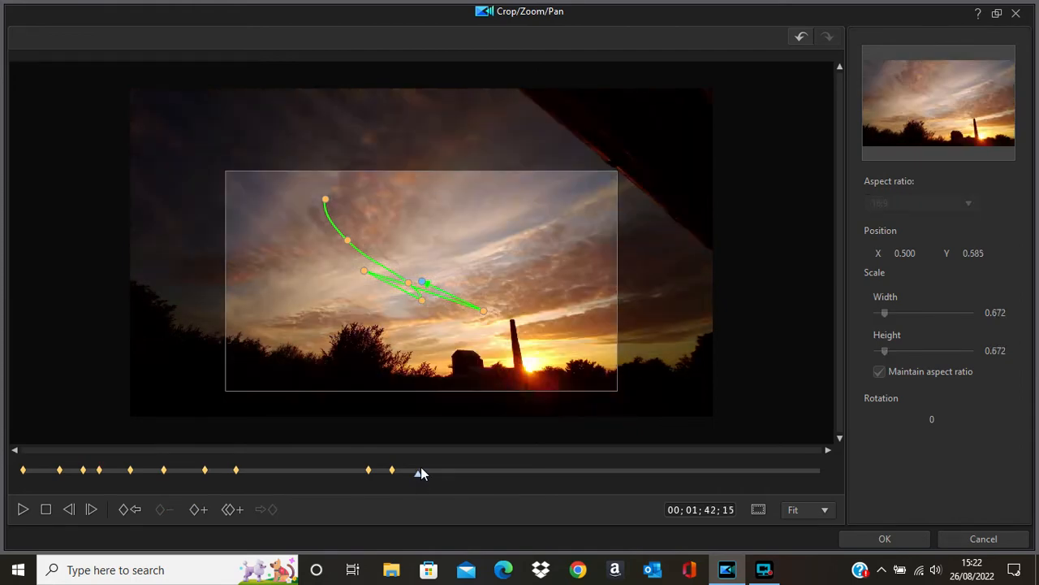
click(205, 510)
click(411, 475)
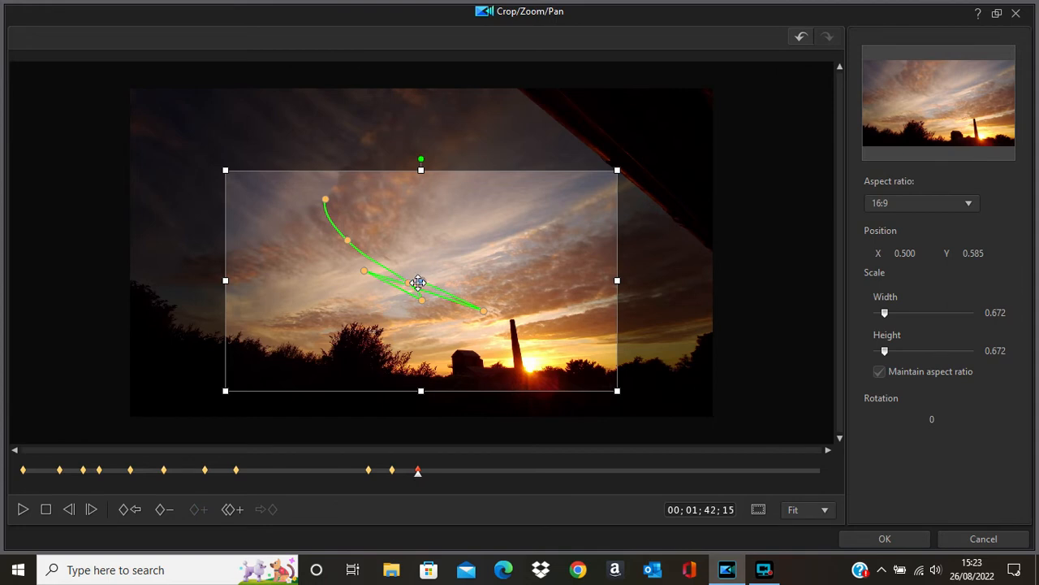
Enlarge the crop frame at 00;01;42;15 to about 0.753 scale and move it to about X 0.398, Y 0.578.
drag(395, 267, 343, 246)
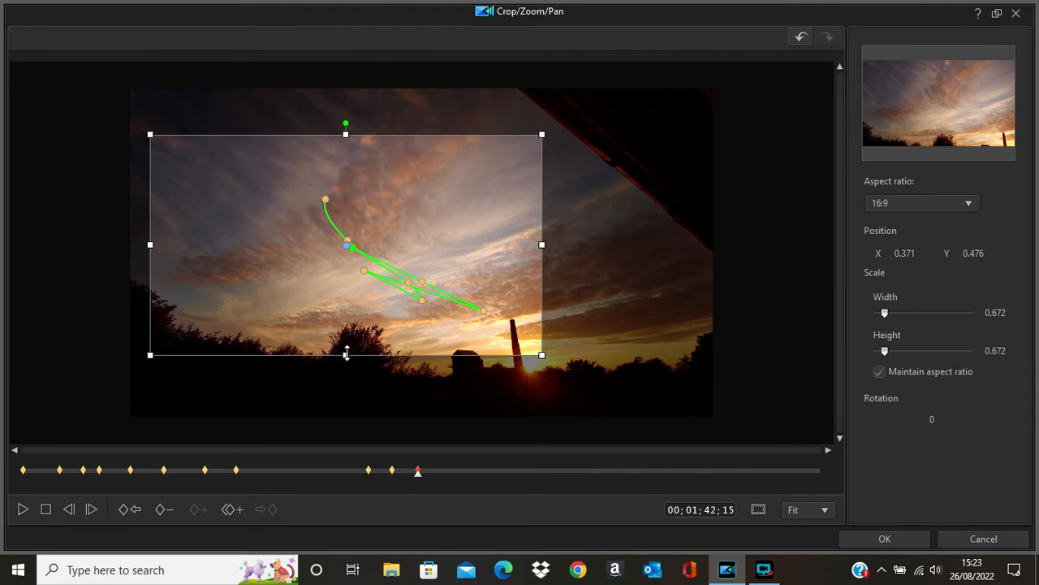
drag(345, 355, 345, 379)
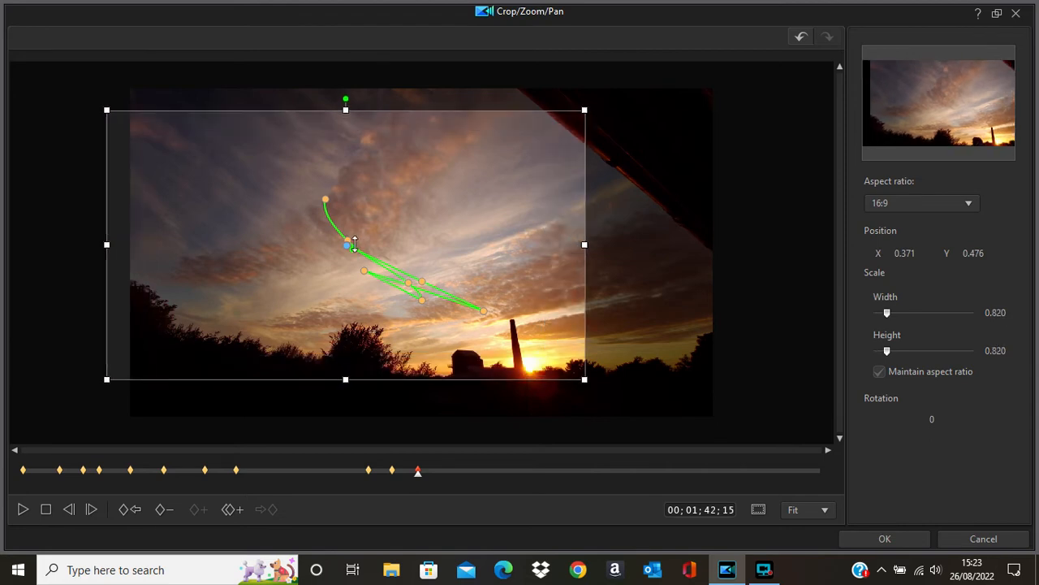
drag(346, 245, 364, 260)
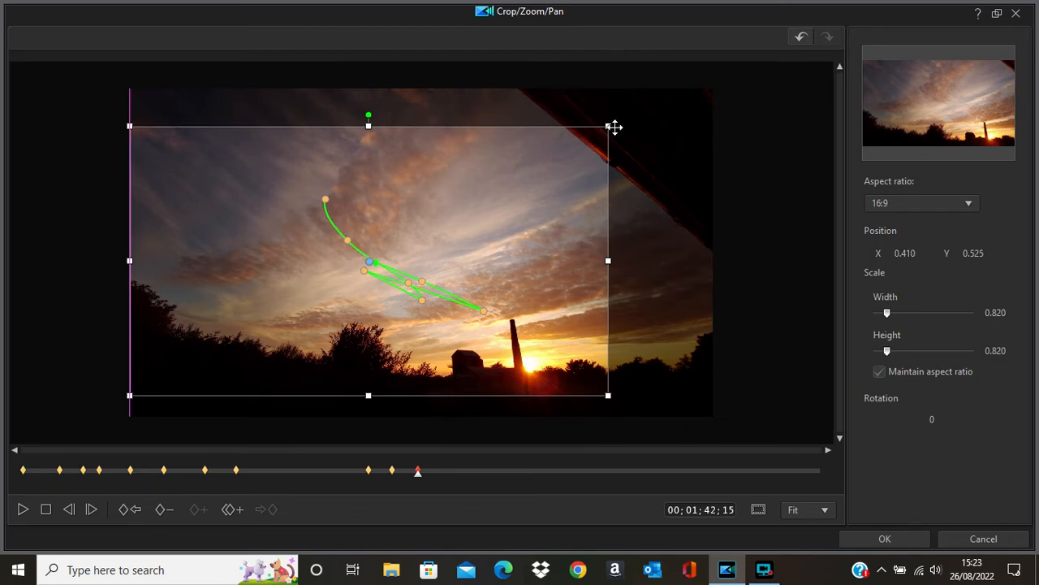
drag(608, 125, 596, 133)
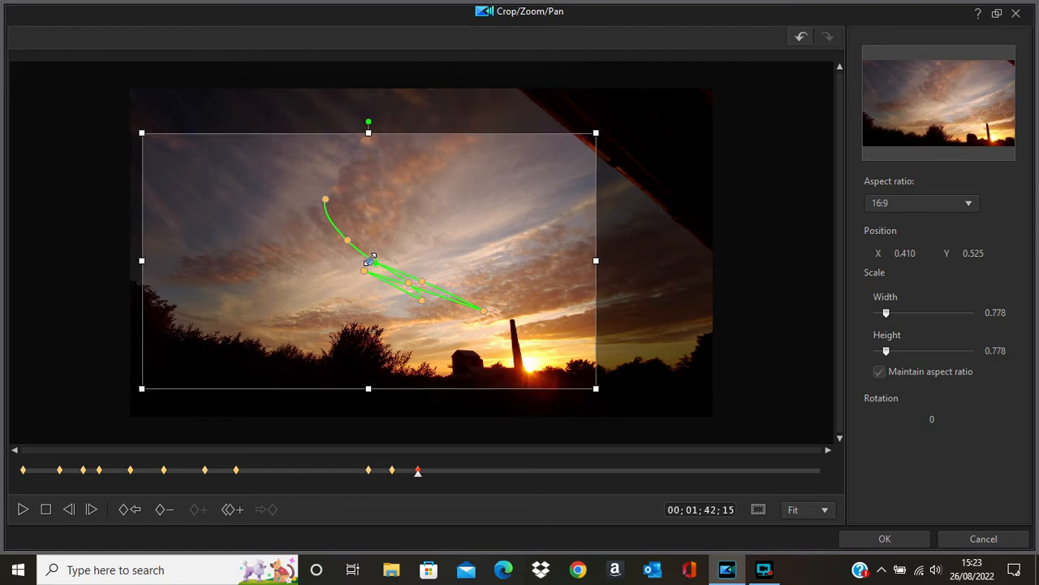
drag(369, 260, 357, 259)
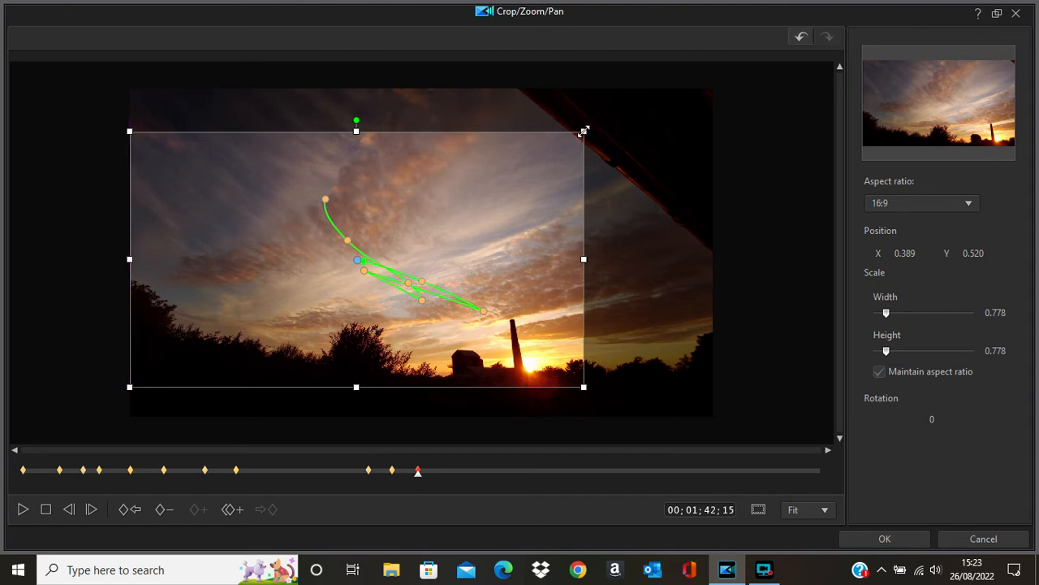
drag(584, 132, 577, 135)
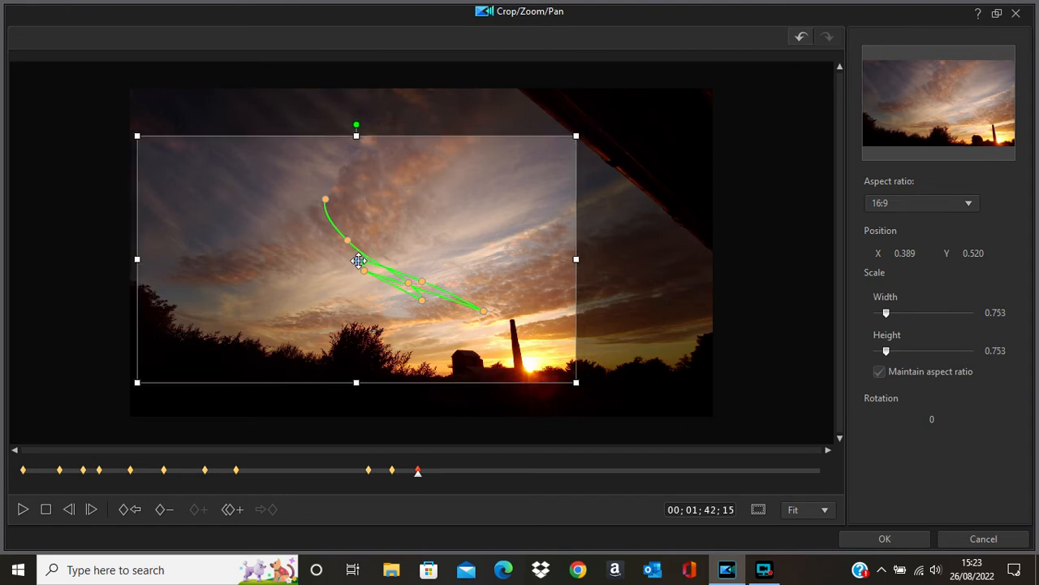
drag(357, 259, 363, 279)
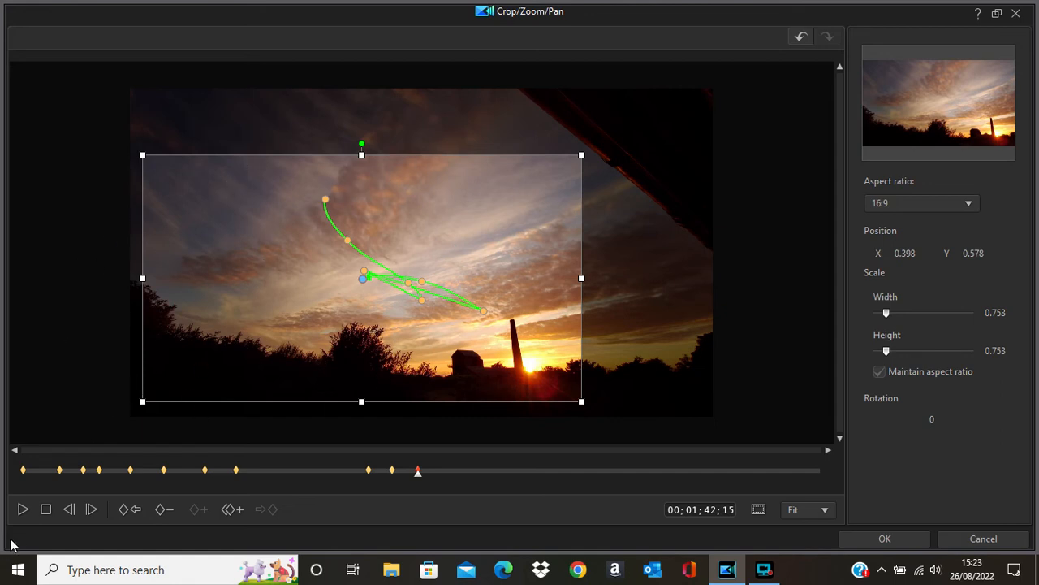
Play the clip on to 00;01;50;17, add a keyframe, shrink its crop frame to about 0.599 scale and move it to about X 0.500, Y 0.624.
click(23, 510)
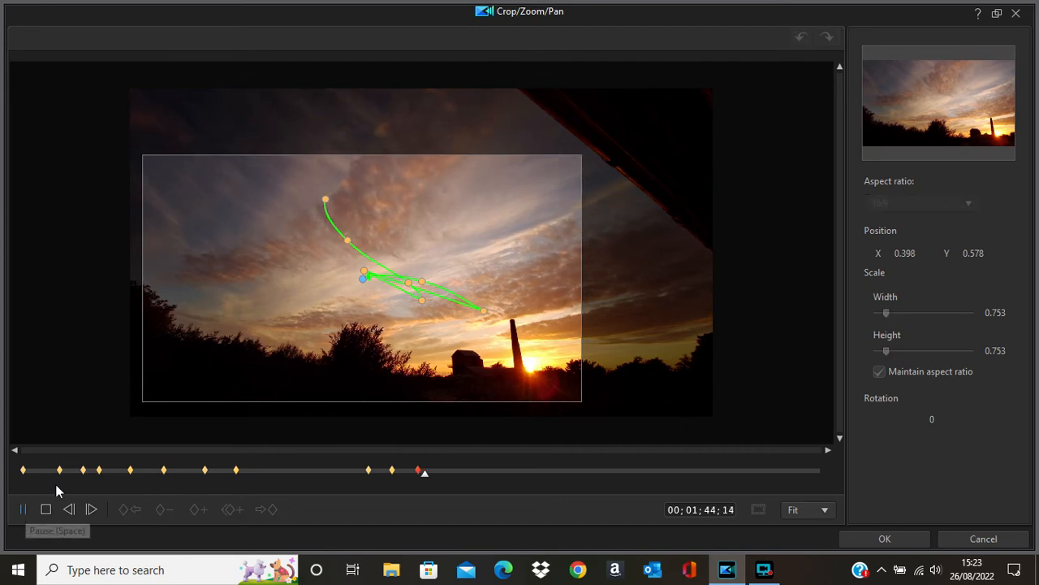
click(24, 520)
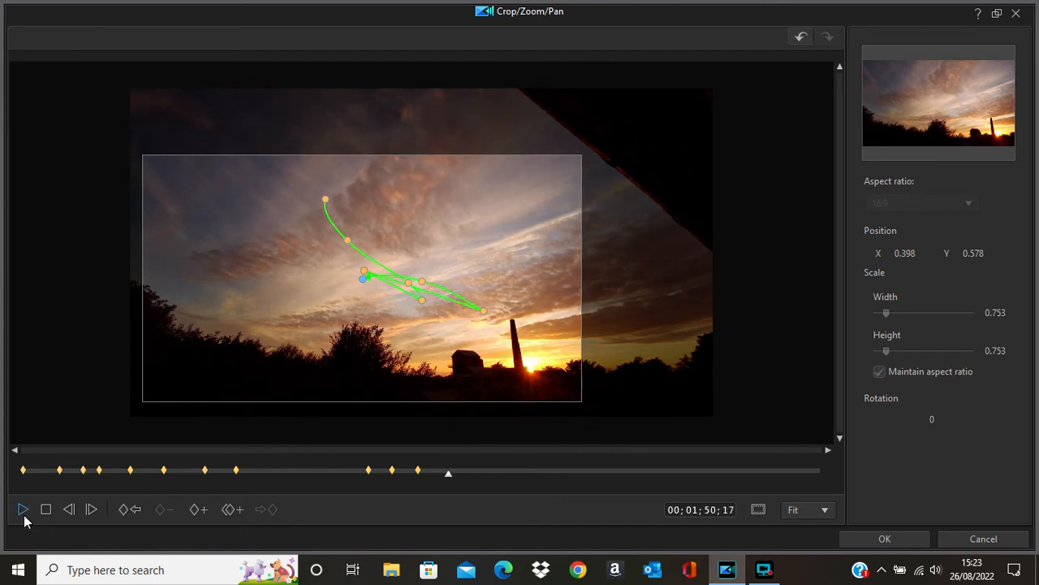
click(205, 512)
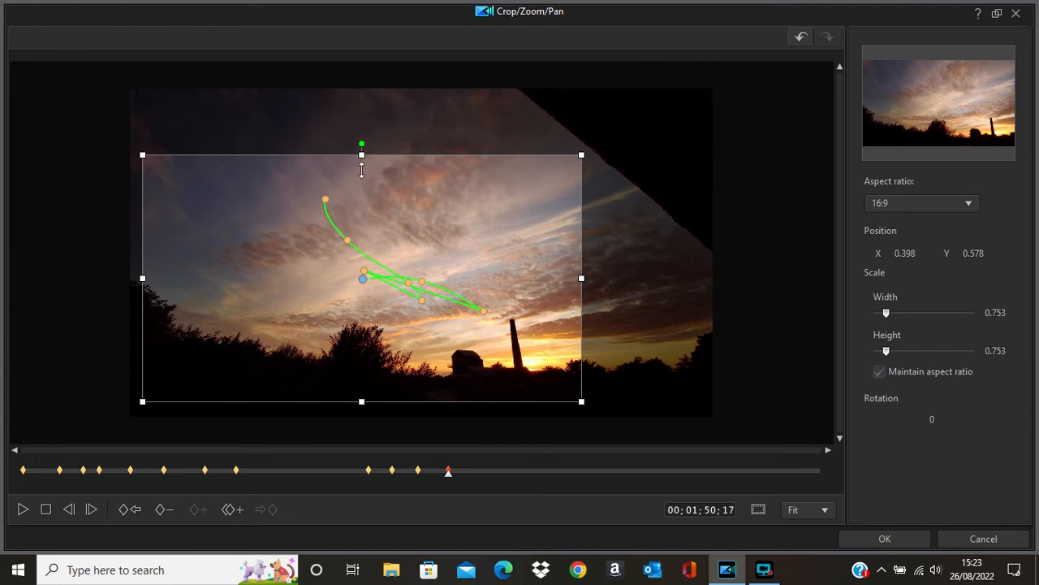
drag(362, 154, 361, 180)
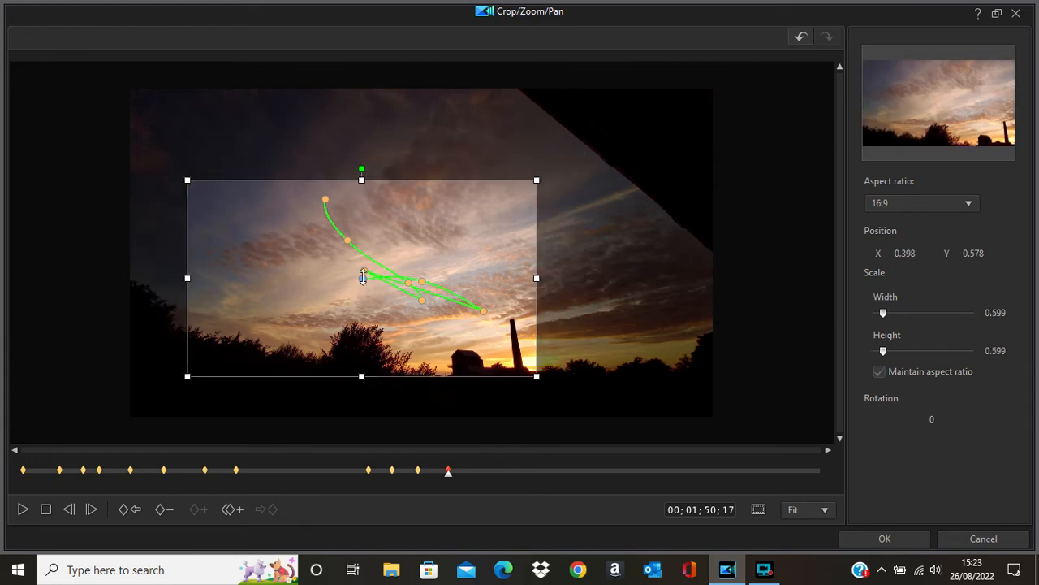
drag(363, 277, 417, 292)
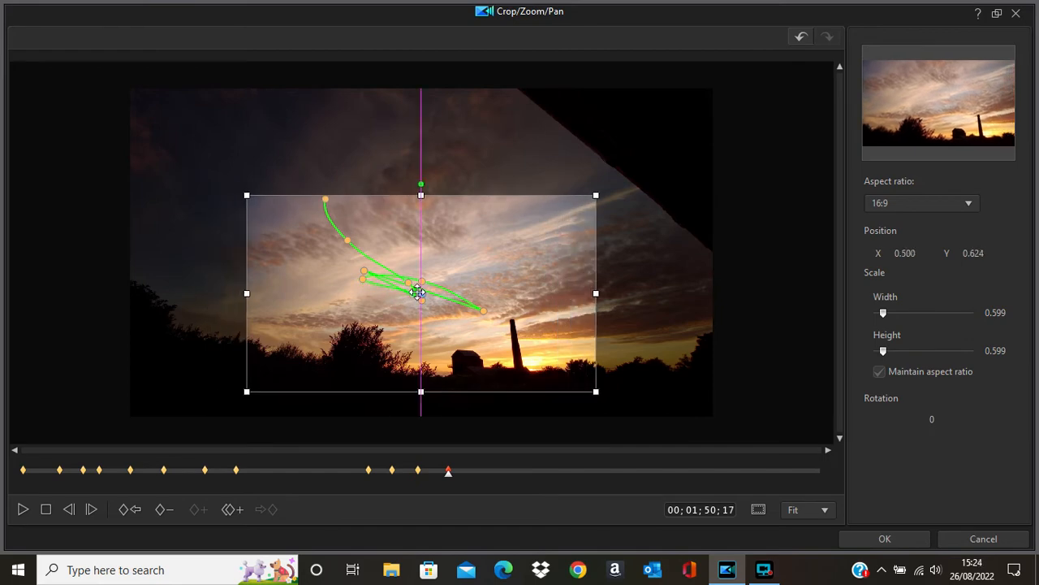
drag(416, 292, 418, 291)
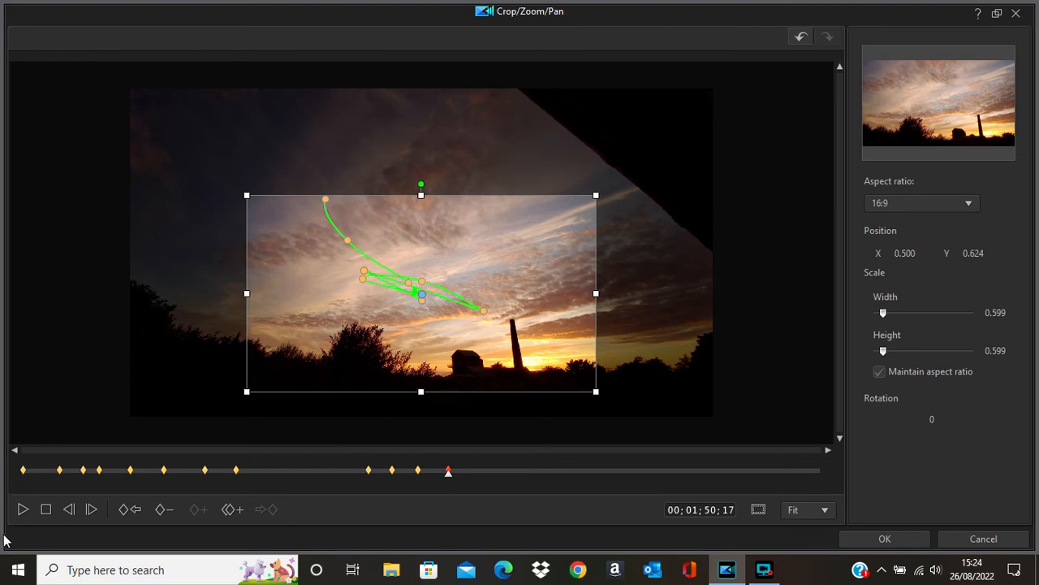
Play the clip on to 00;01;59;12, add a keyframe and move its crop frame to about X 0.593, Y 0.638.
click(23, 509)
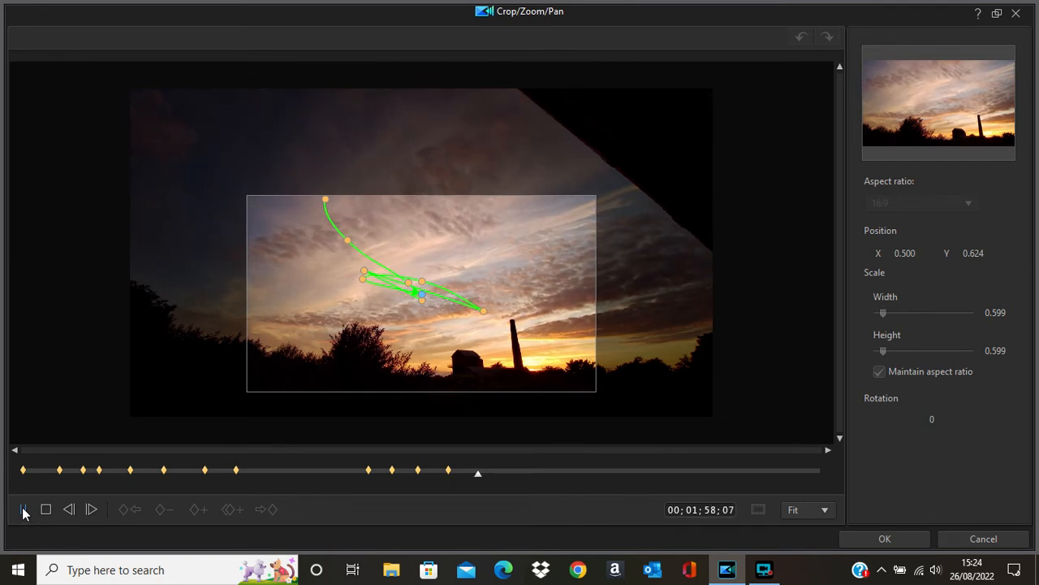
click(22, 510)
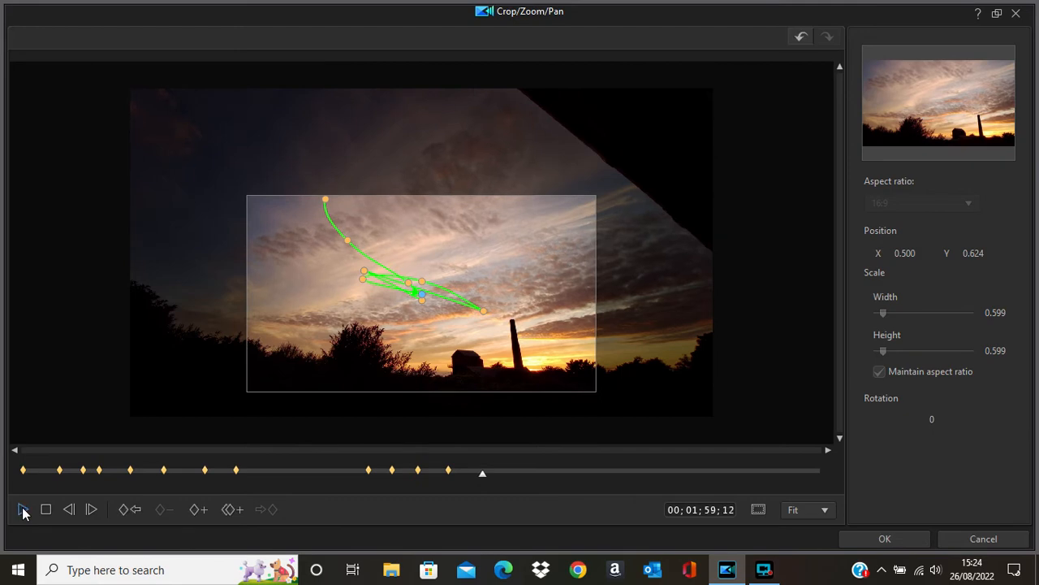
click(199, 510)
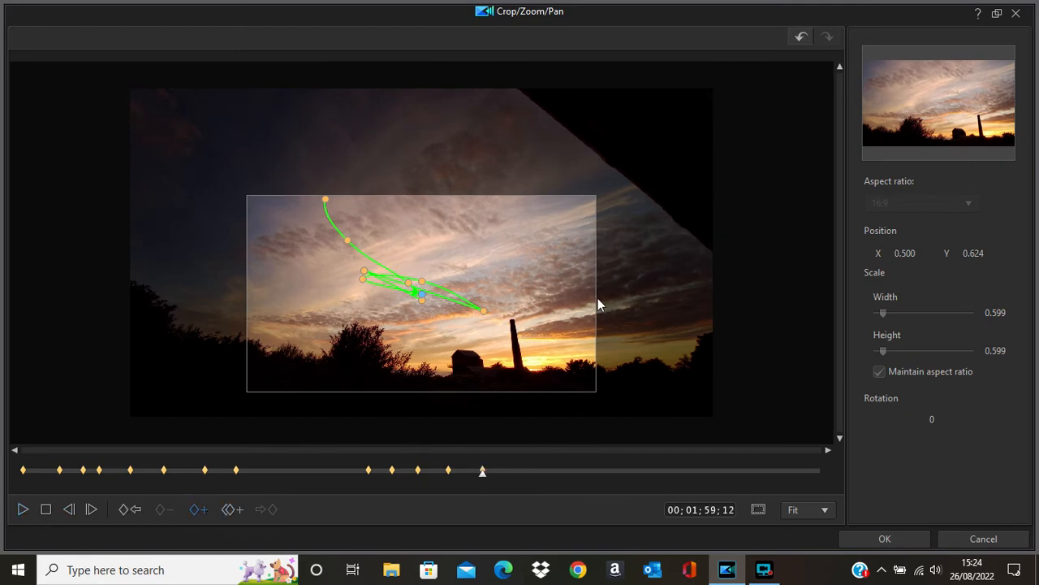
click(471, 226)
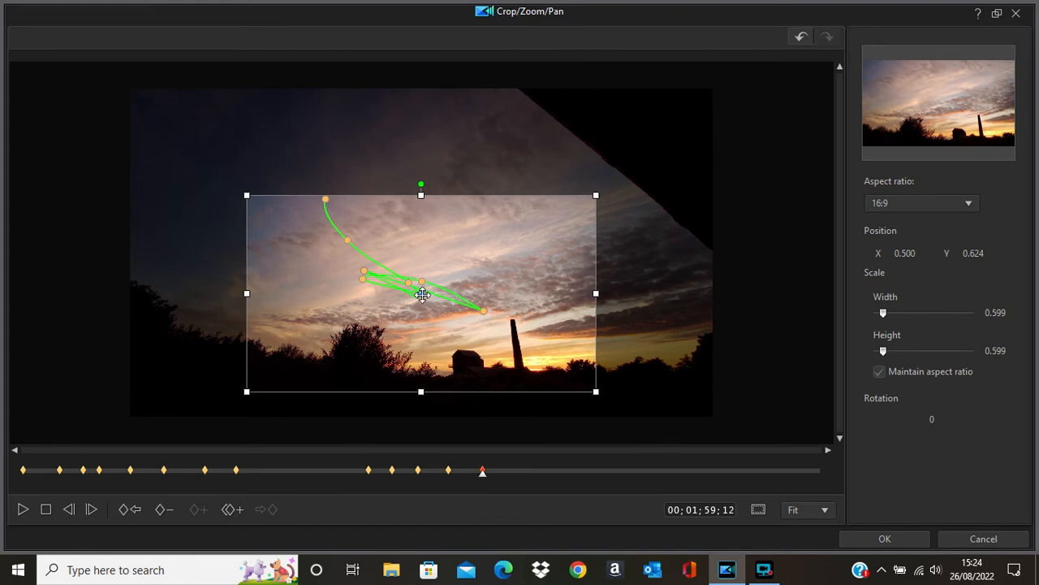
drag(423, 299, 476, 300)
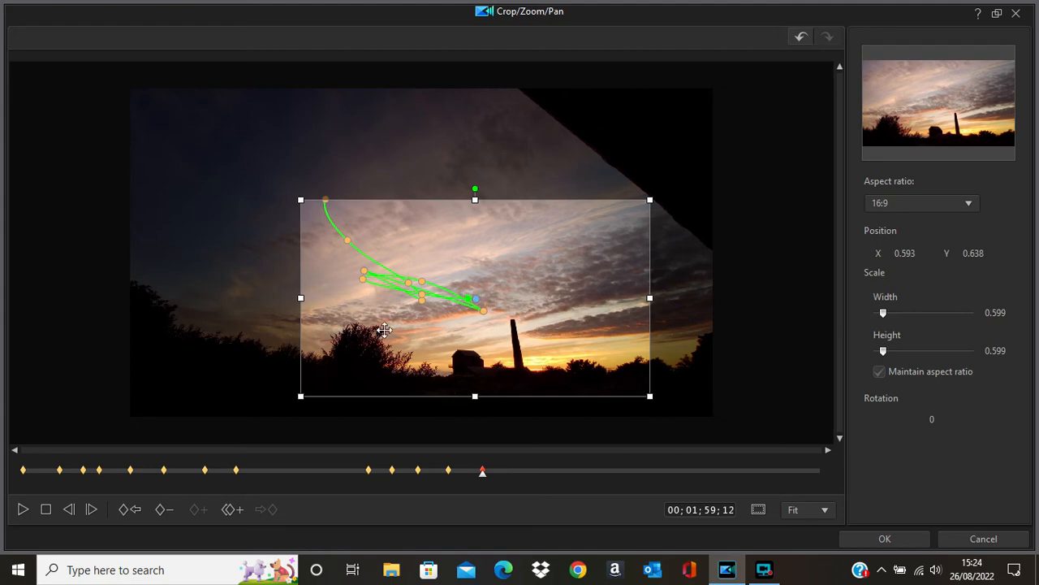
Play the clip on, add a keyframe at 00;02;11;11 and move its crop frame horizontally to about X 0.527.
click(21, 509)
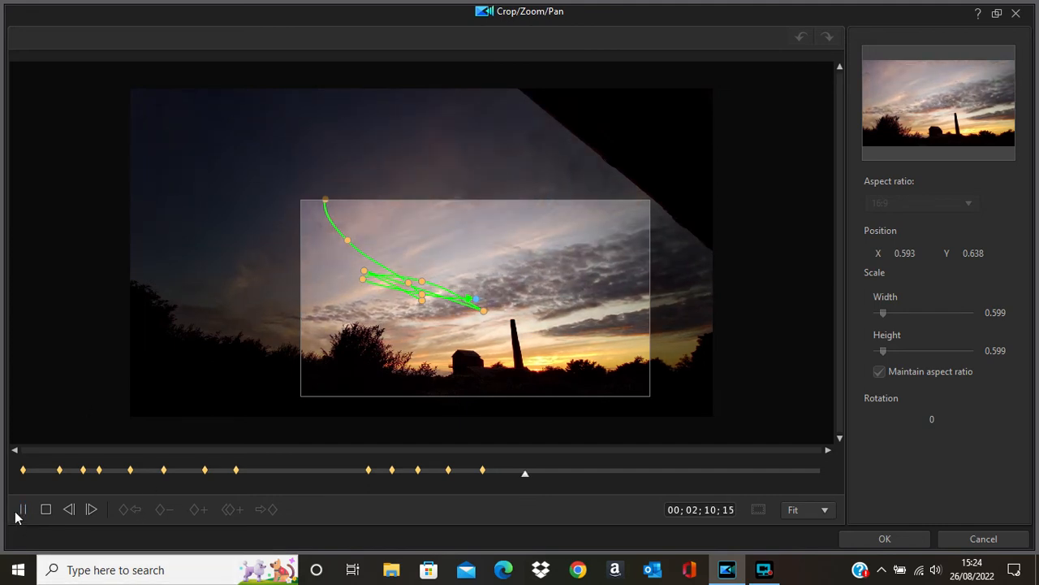
click(22, 509)
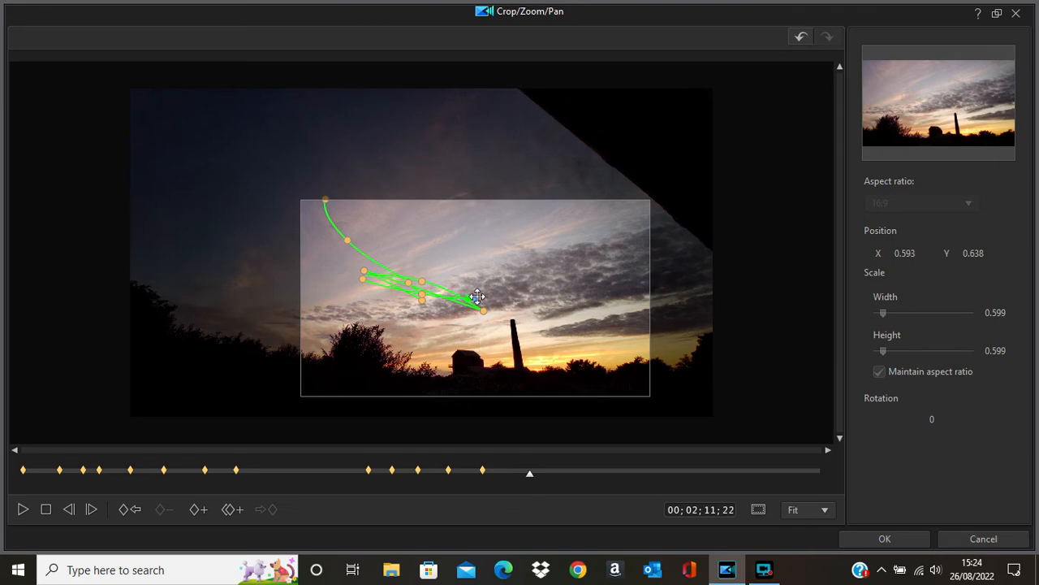
click(199, 509)
click(528, 475)
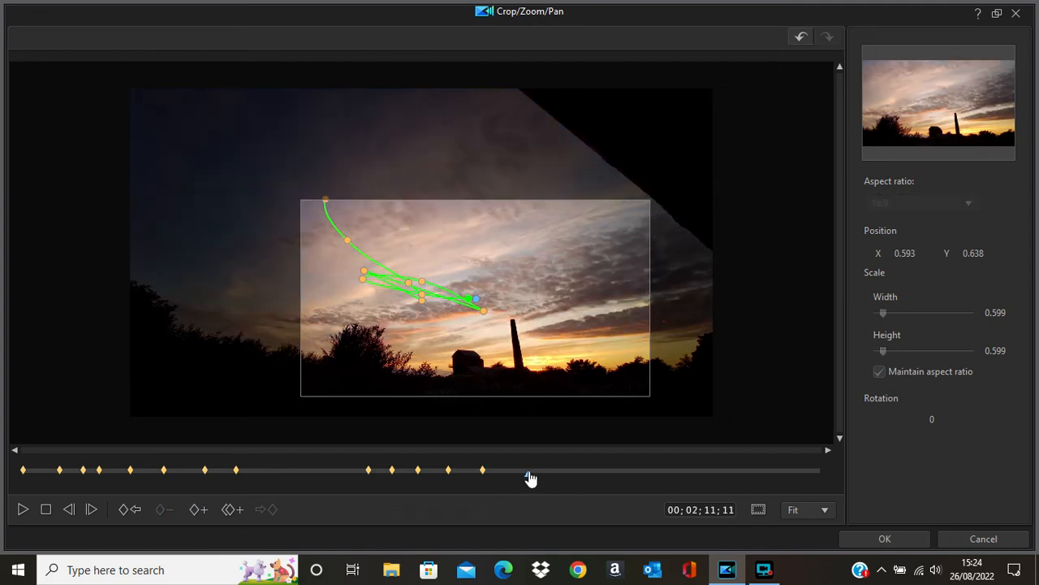
click(206, 514)
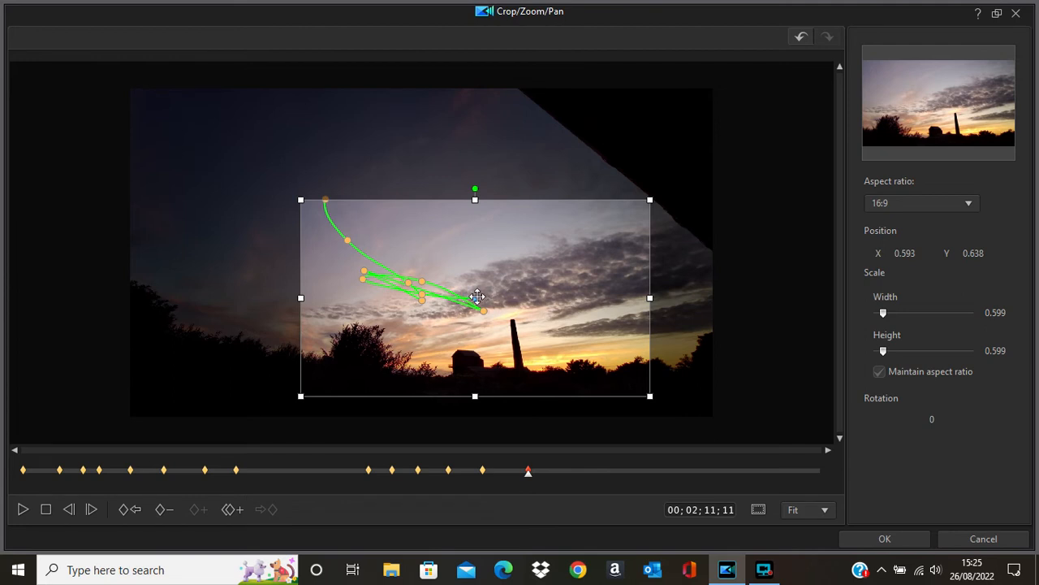
drag(476, 297, 438, 297)
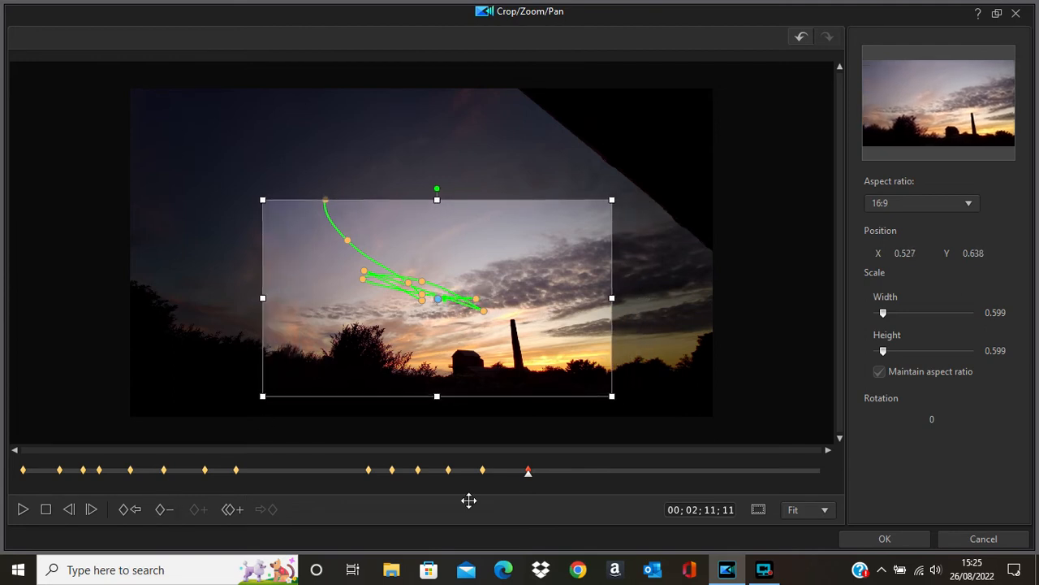
Play the clip on to 00;02;17;15, add a keyframe and move its crop frame to about X 0.410, Y 0.634.
click(22, 509)
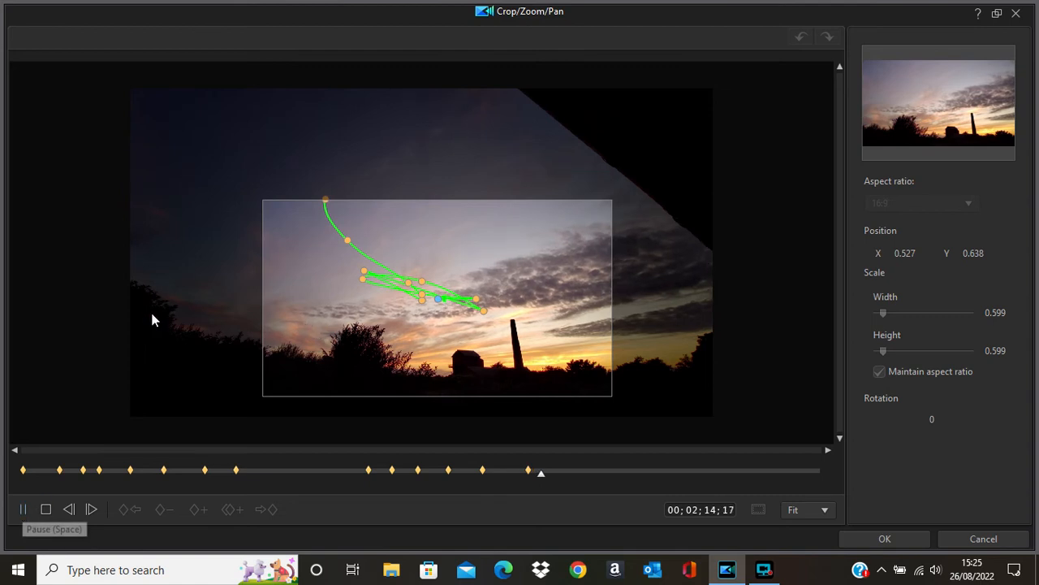
click(23, 510)
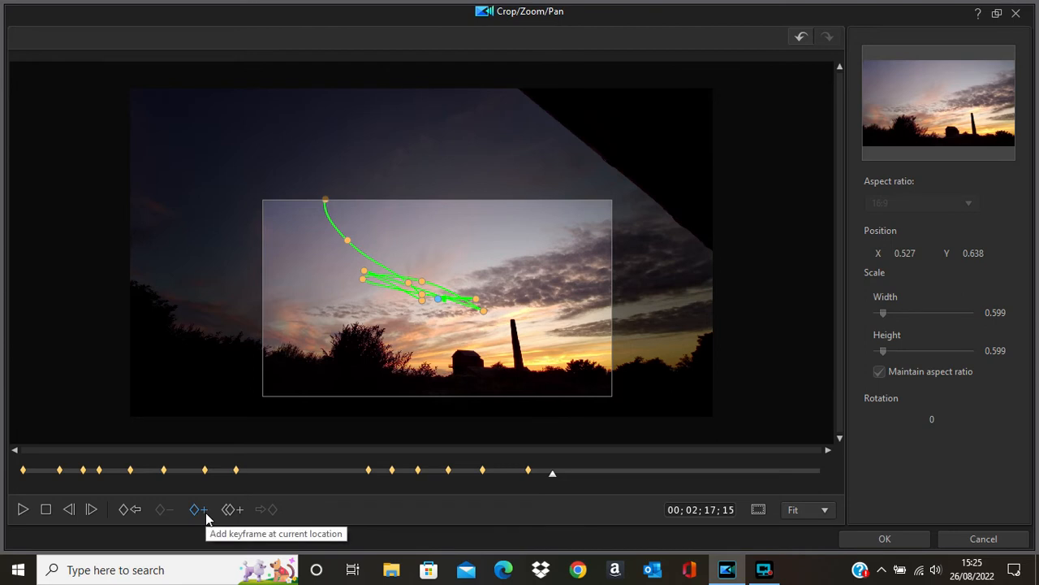
click(438, 298)
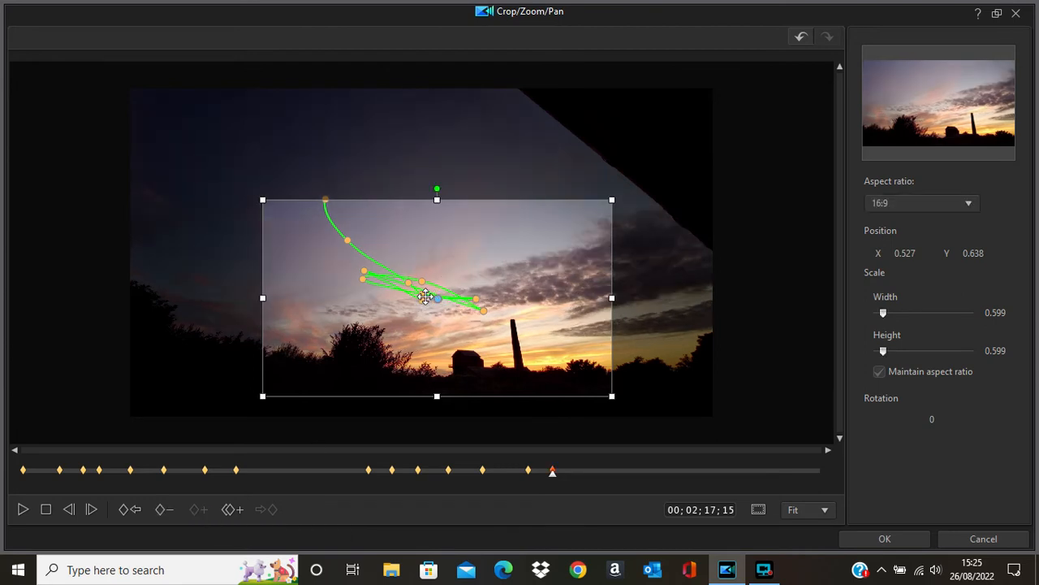
drag(438, 298, 368, 295)
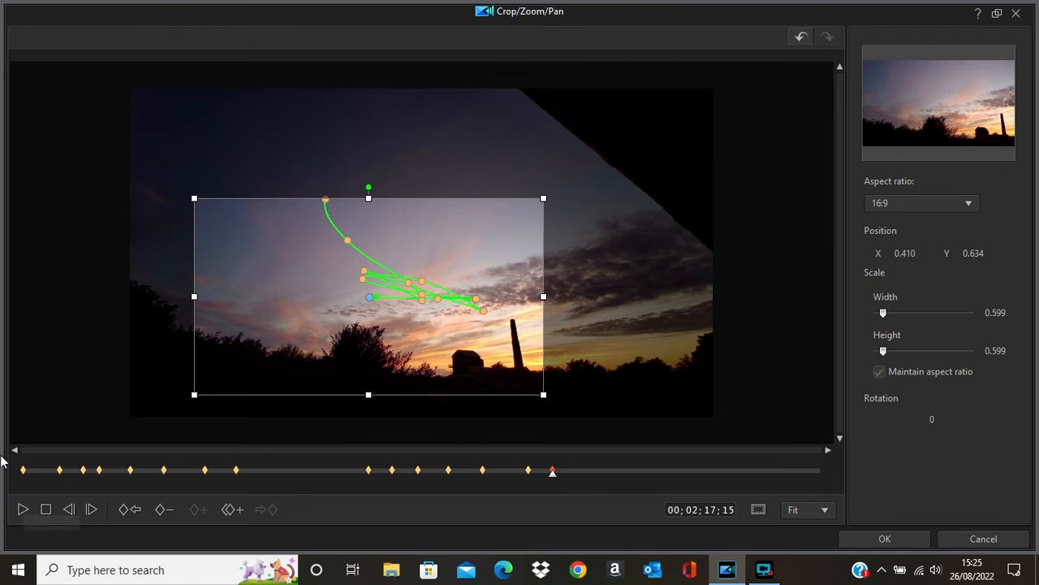
Play the clip on to 00;02;27;15, add a keyframe and move its crop frame horizontally to about X 0.552.
click(23, 509)
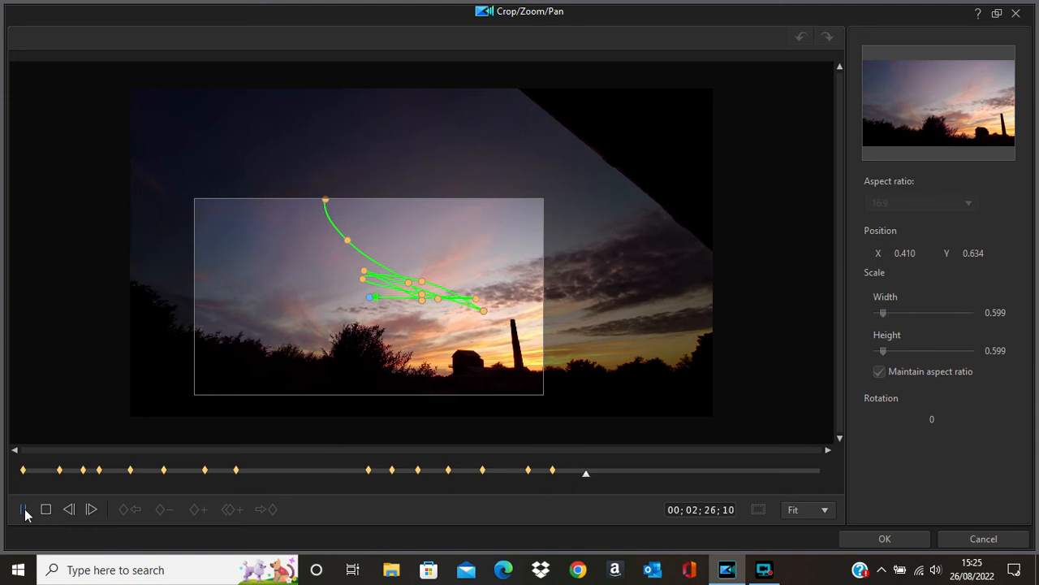
click(23, 510)
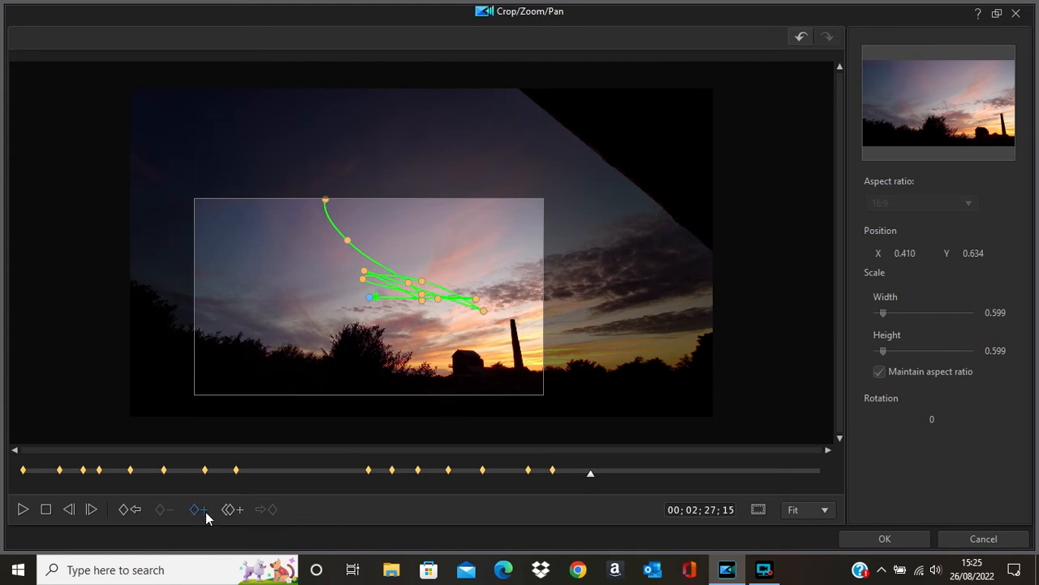
click(368, 294)
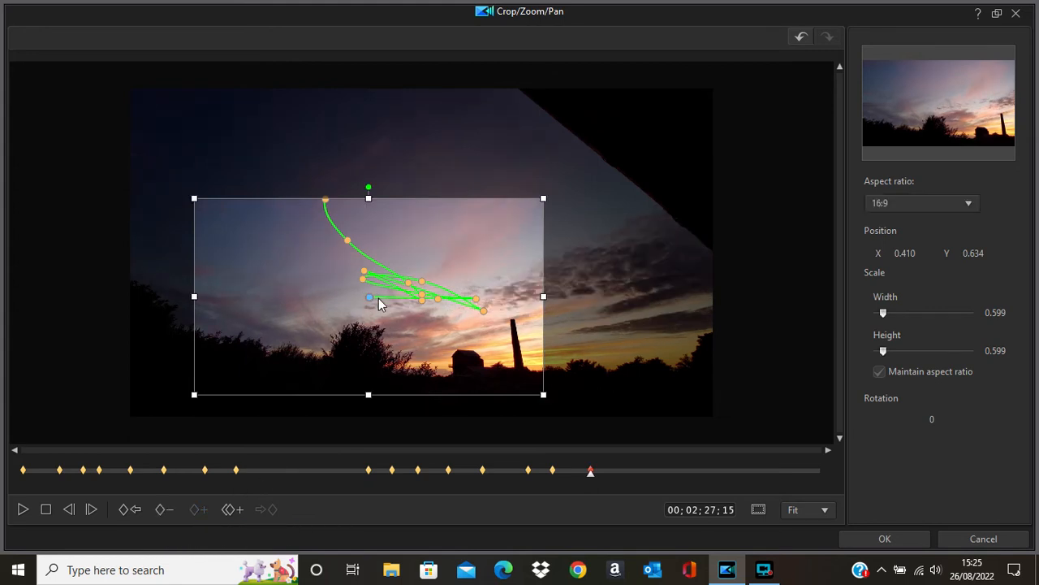
drag(375, 296, 465, 297)
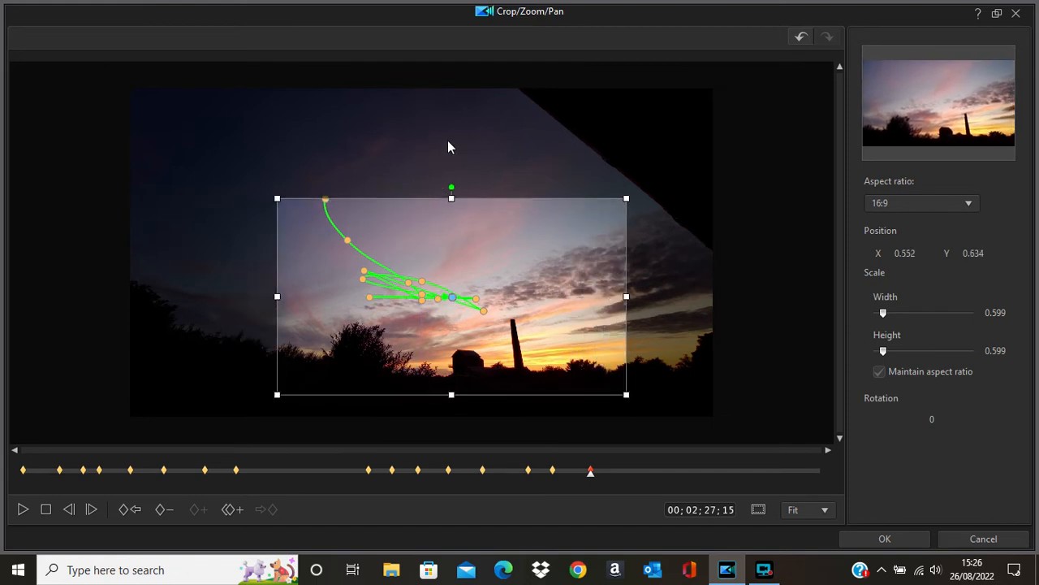
Preview the following stretch of the clip, go back to add a keyframe at 00;02;40;06 and enlarge its crop frame to about 0.660 scale.
click(23, 509)
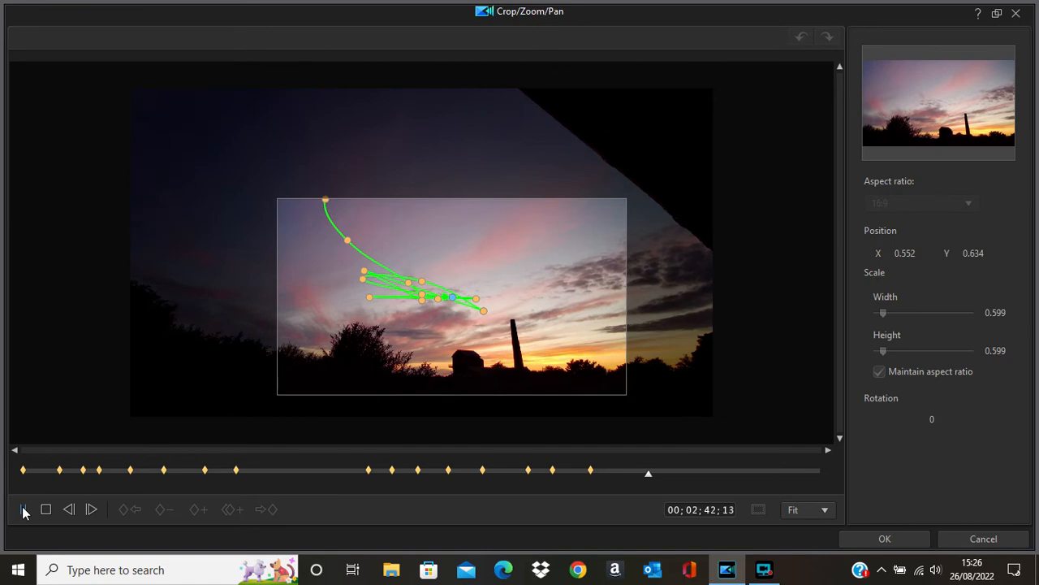
click(22, 509)
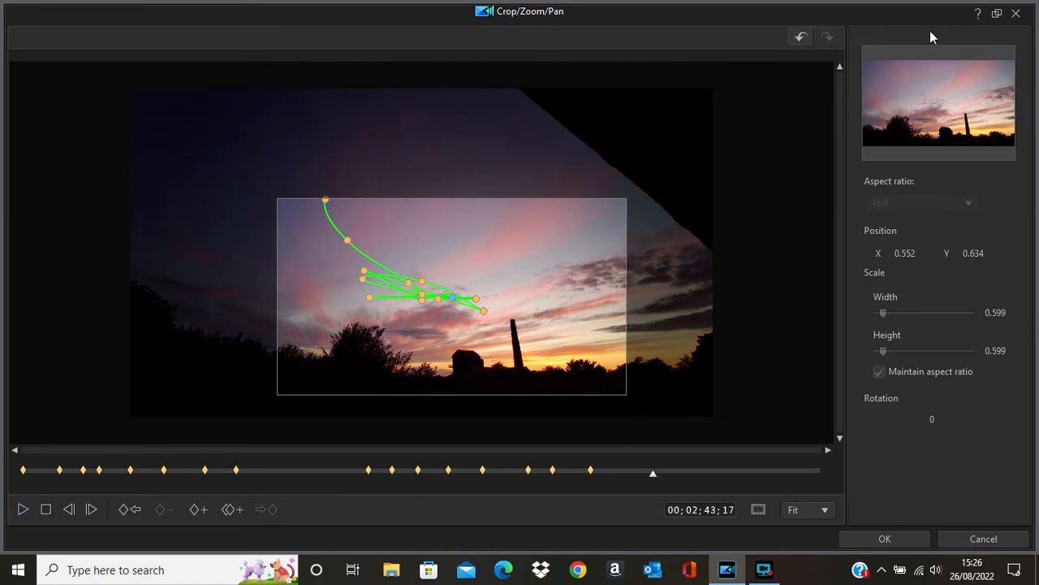
click(206, 511)
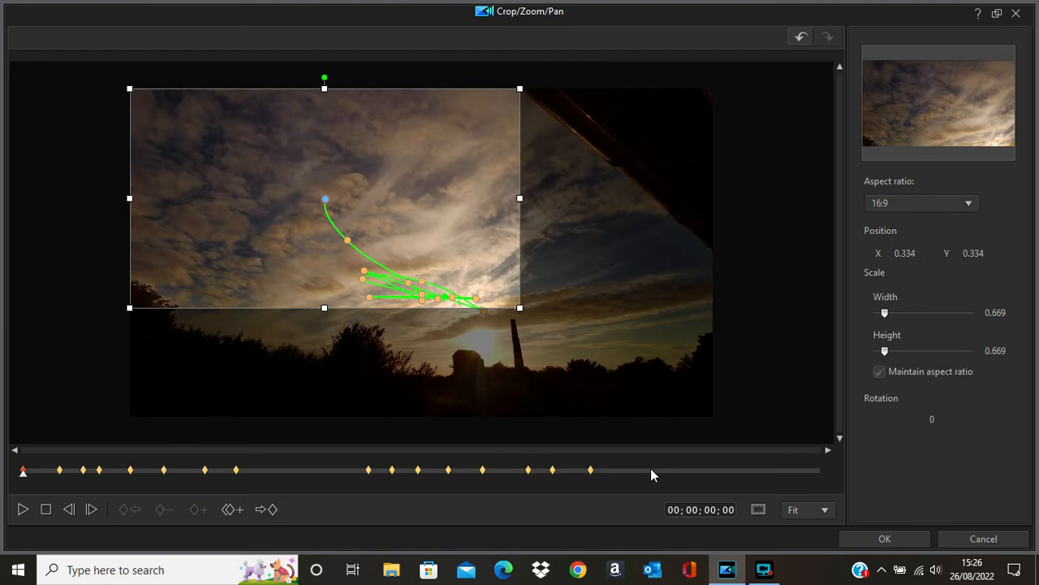
click(651, 471)
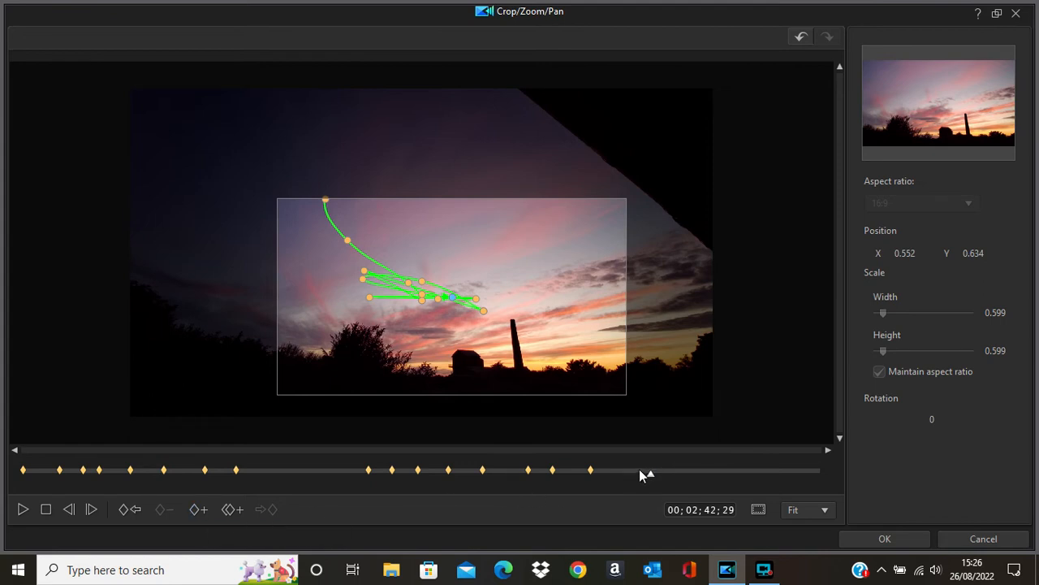
click(640, 477)
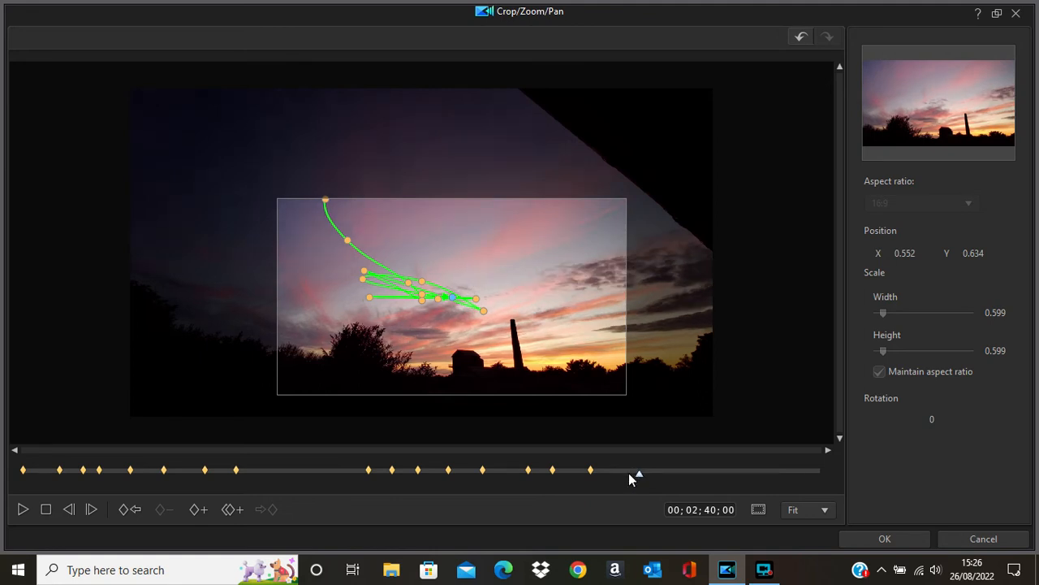
click(629, 473)
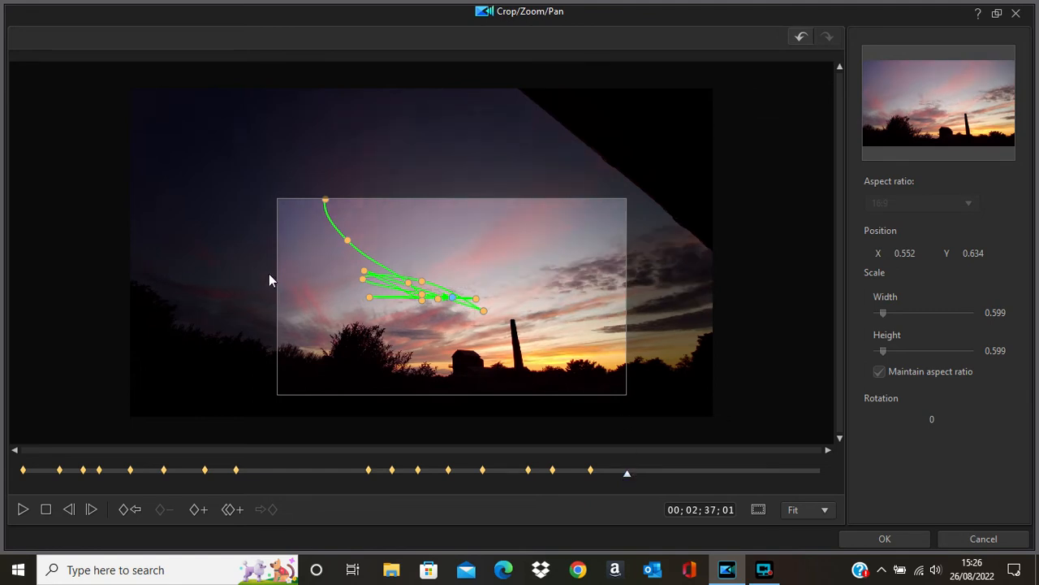
click(24, 509)
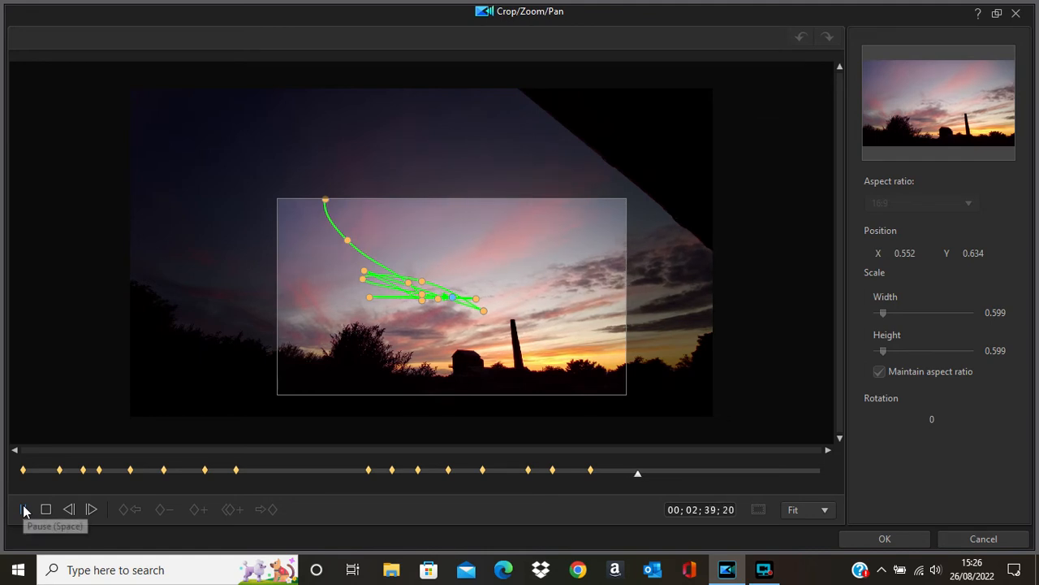
click(25, 509)
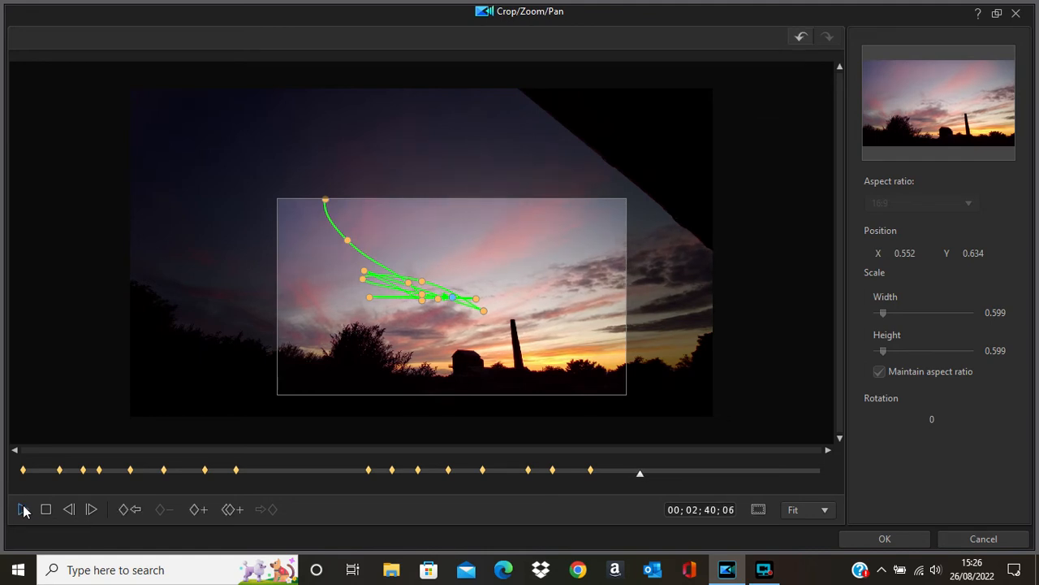
click(208, 512)
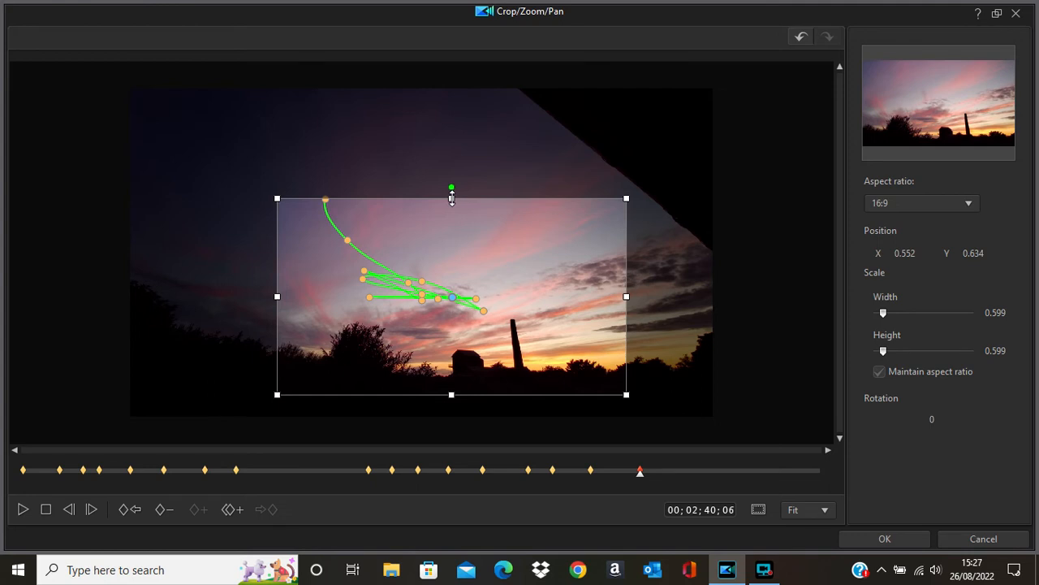
drag(452, 197, 451, 188)
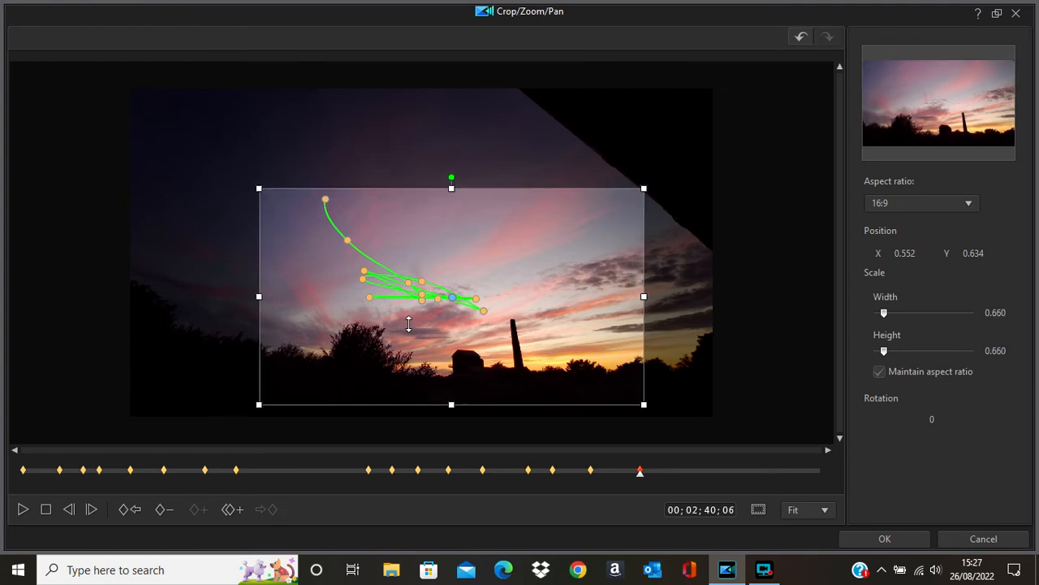
Play the clip on to 00;02;43;14, add a keyframe, enlarge its crop frame to about 0.702 scale and move it to about X 0.462, Y 0.585.
click(23, 509)
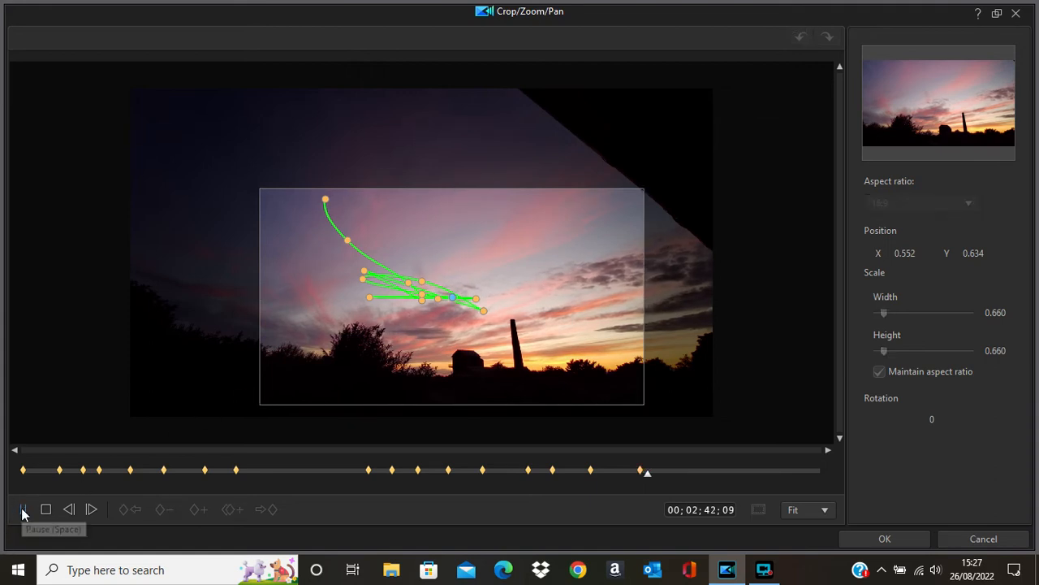
click(23, 510)
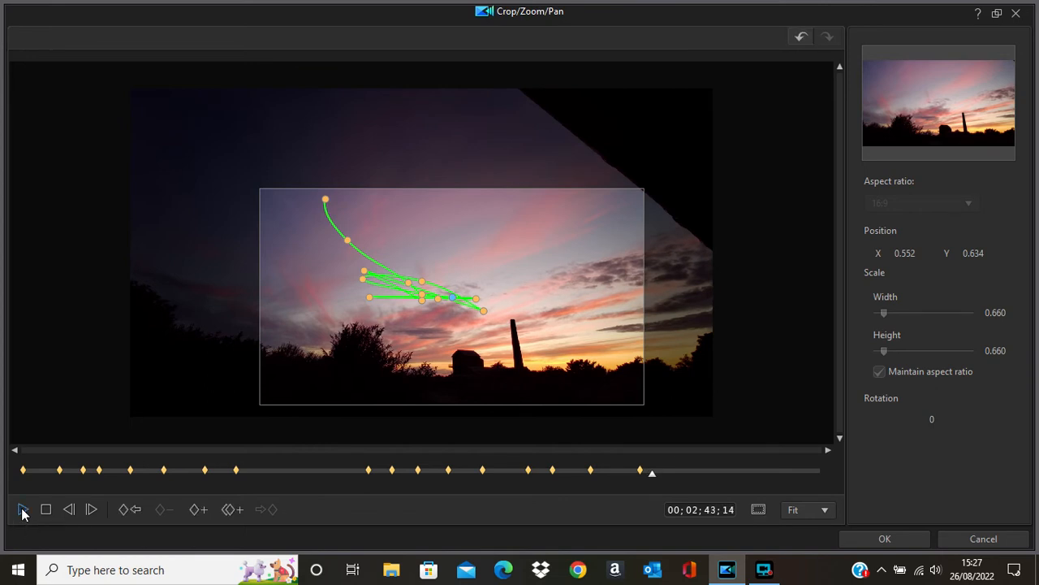
click(205, 509)
click(455, 297)
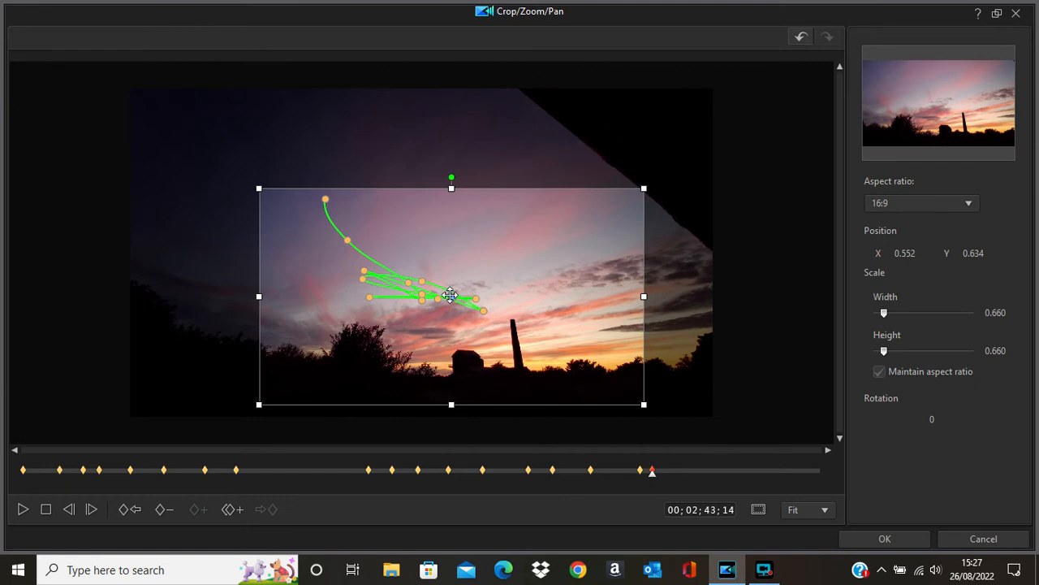
drag(455, 297, 371, 291)
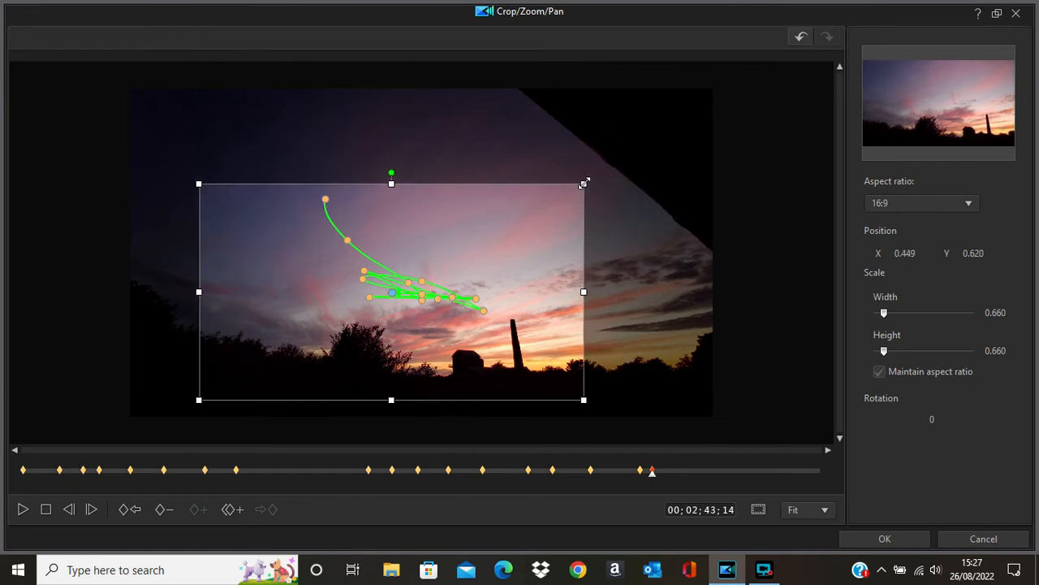
drag(584, 183, 596, 176)
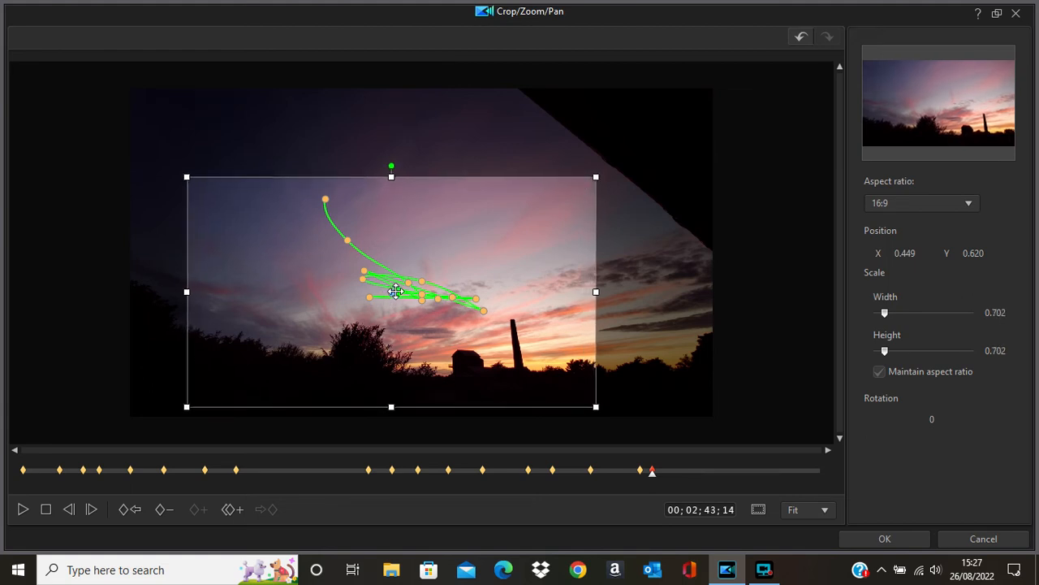
drag(395, 285, 402, 274)
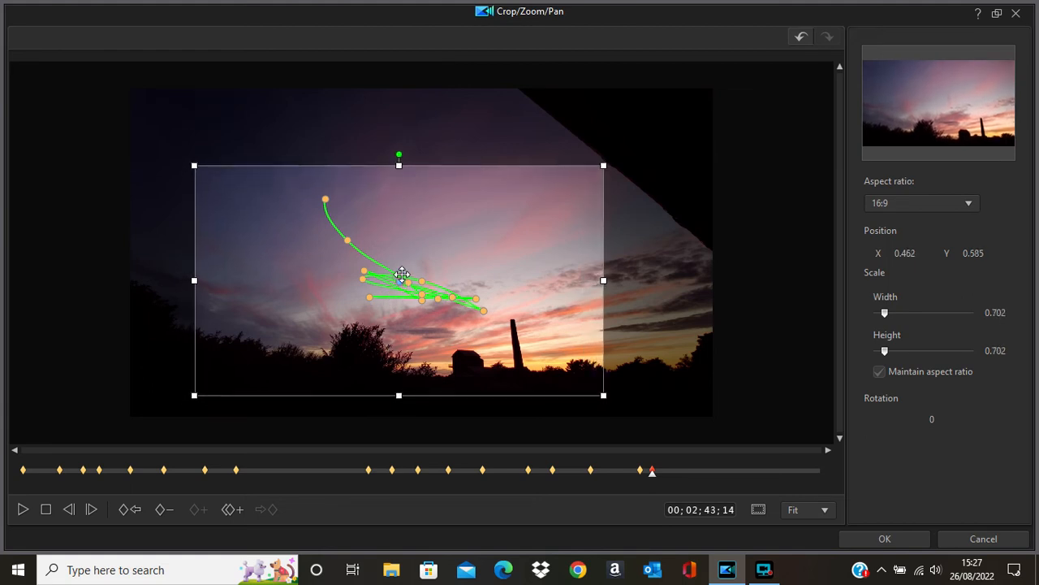
Play the clip on and add a keyframe at 00;02;53;07 that holds the current crop frame.
click(24, 511)
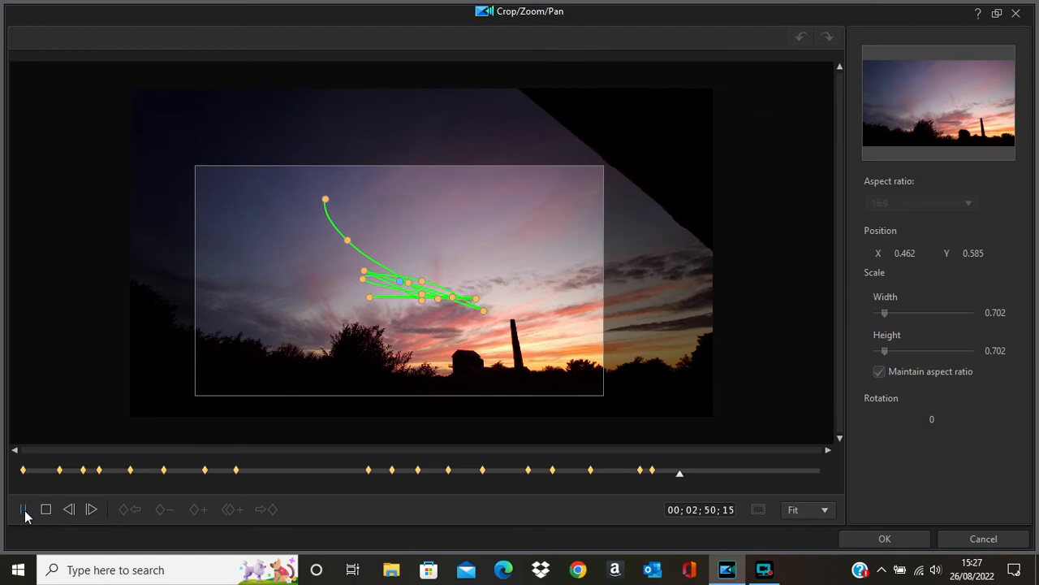
click(24, 516)
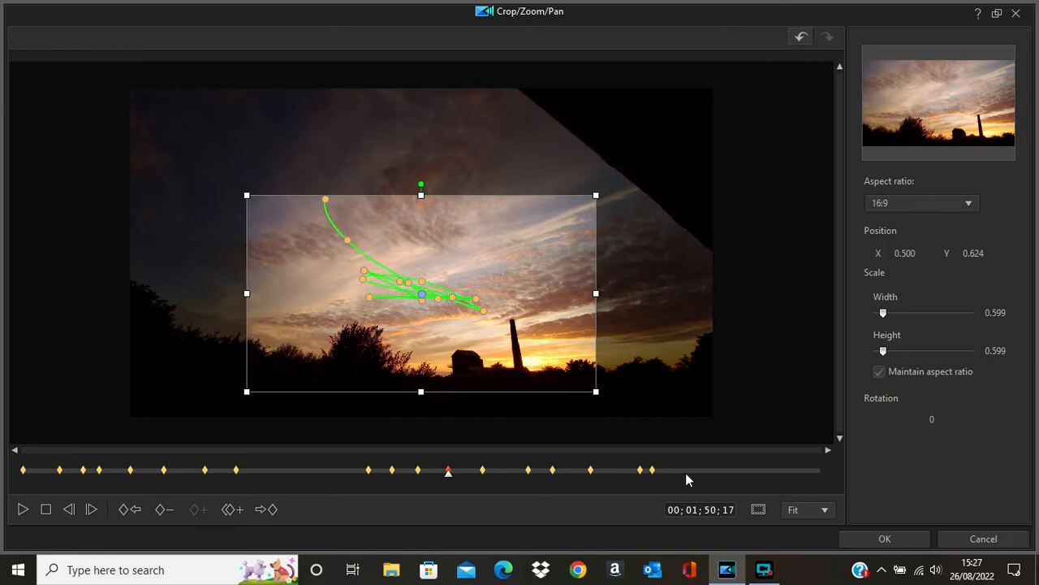
click(690, 471)
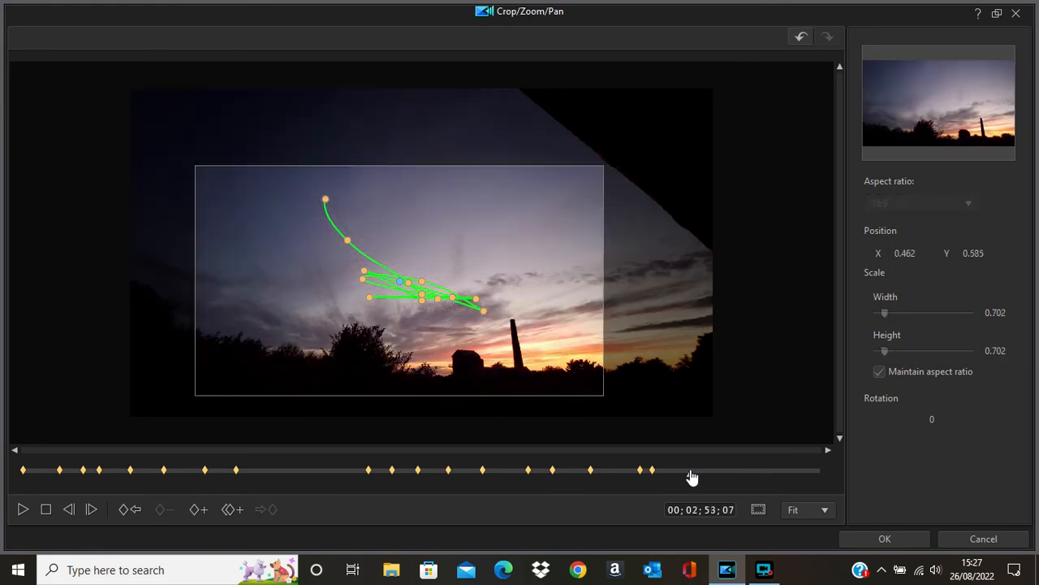
click(205, 511)
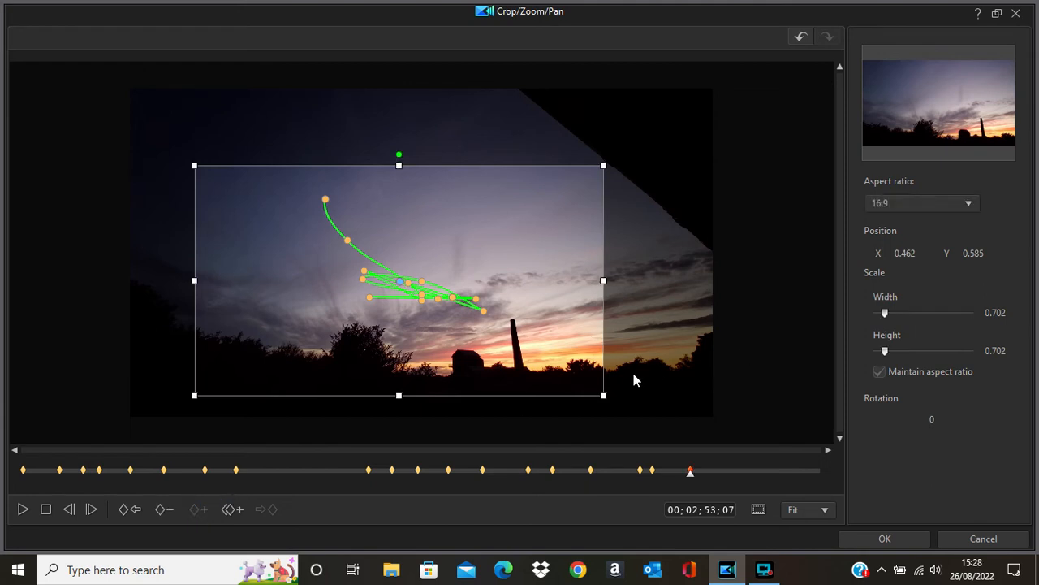
Play the clip on to 00;02;58;02, add a keyframe, shrink its crop frame to about 0.544 scale and move it to about X 0.671, Y 0.694.
click(22, 512)
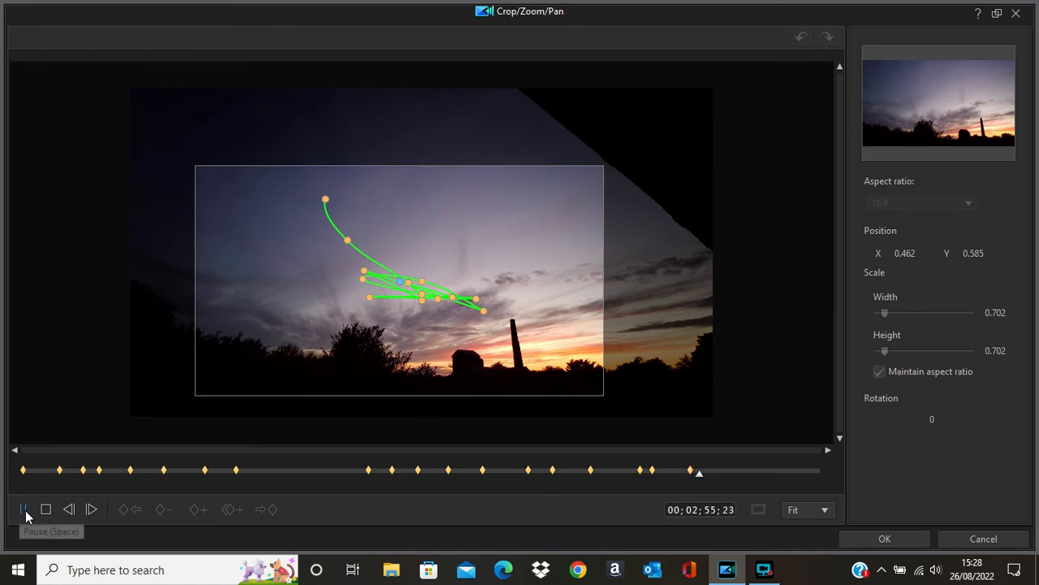
click(24, 513)
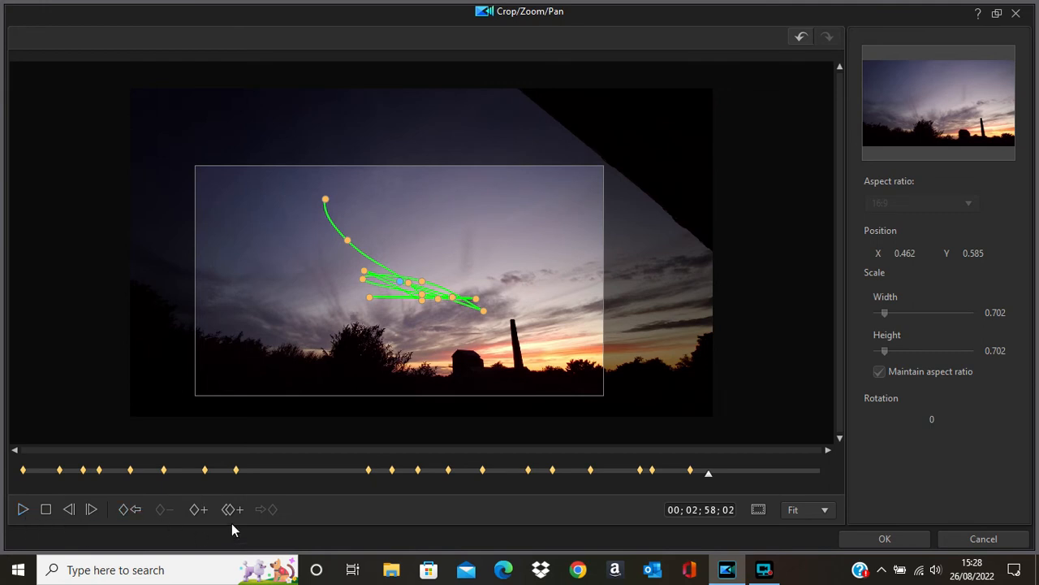
click(206, 511)
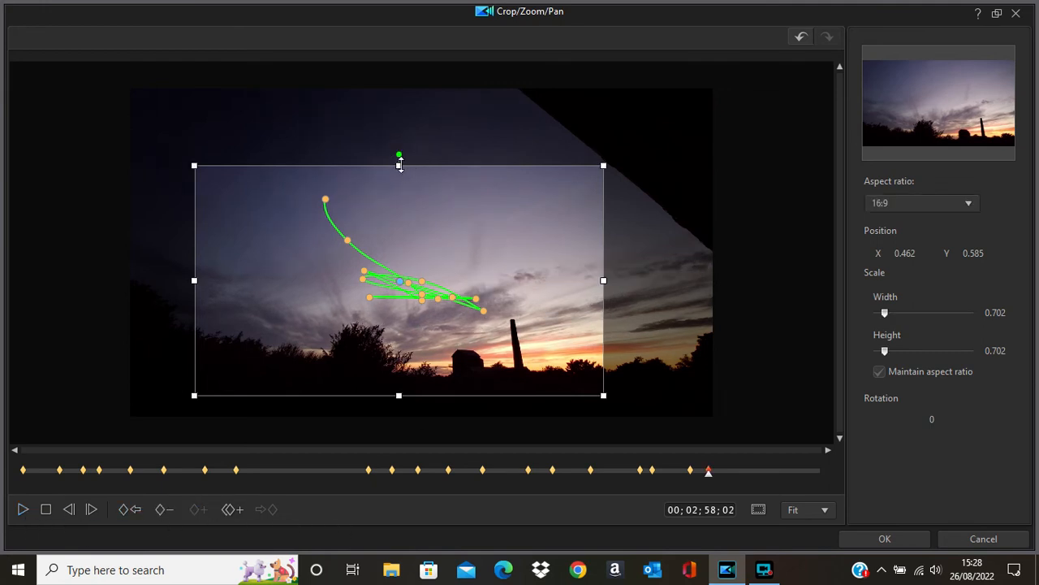
drag(397, 171, 399, 206)
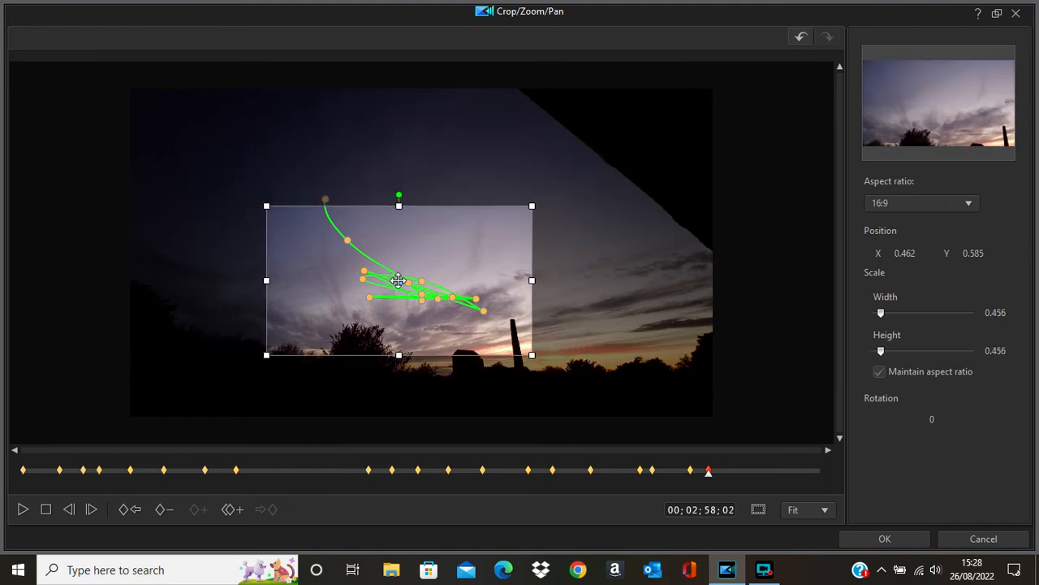
drag(406, 284, 504, 322)
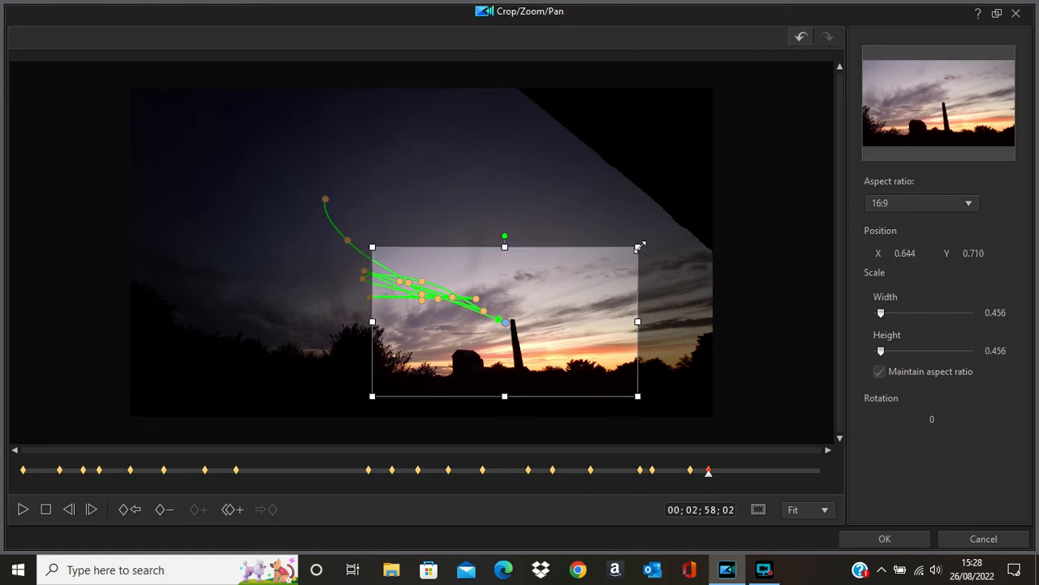
drag(639, 244, 664, 231)
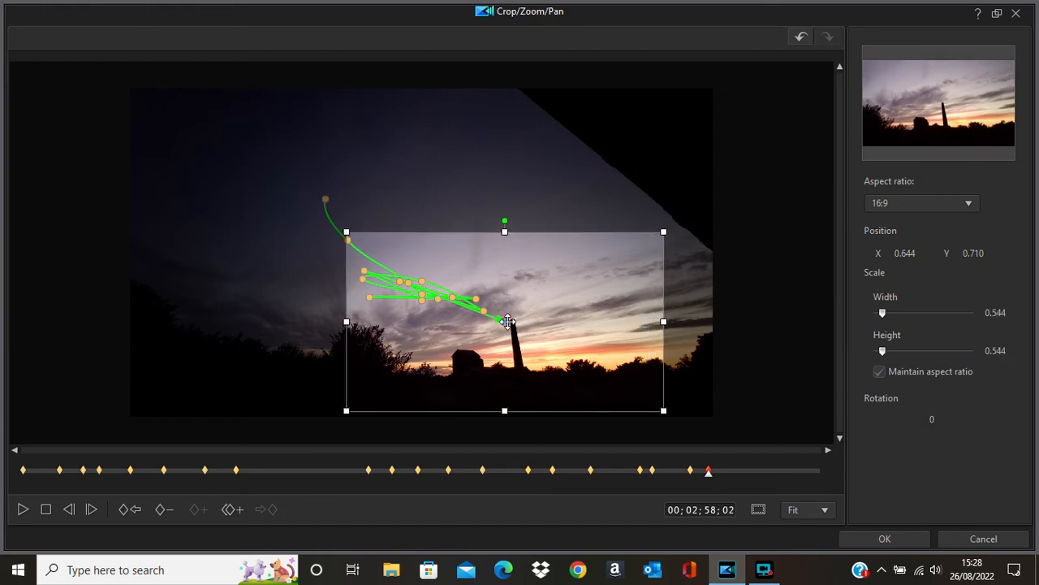
drag(509, 321, 526, 315)
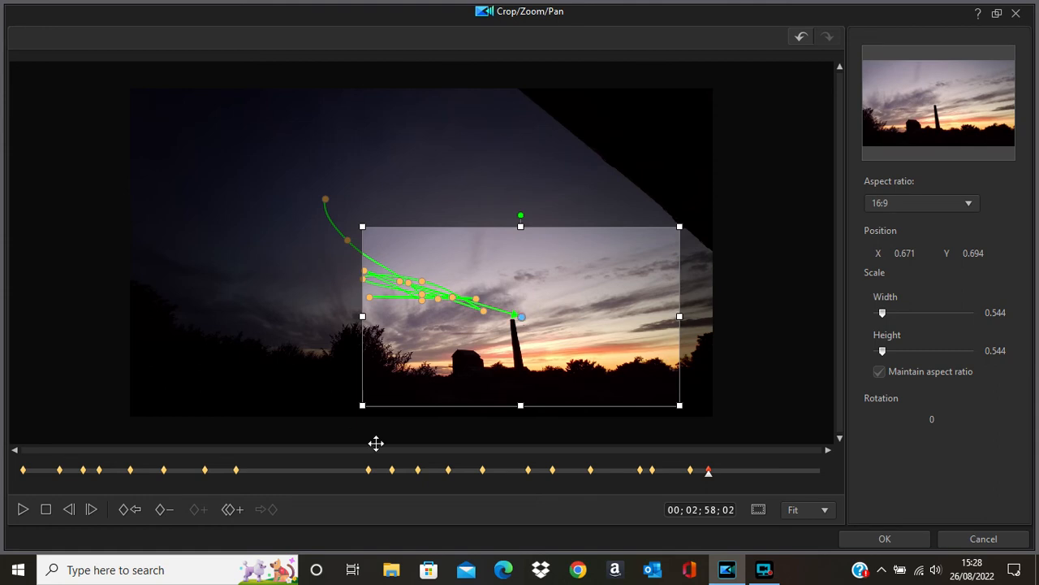
Try a keyframe at 00;03;10;04 with the crop frame moved to about X 0.424, Y 0.469 and rotated, and remove that keyframe.
click(23, 509)
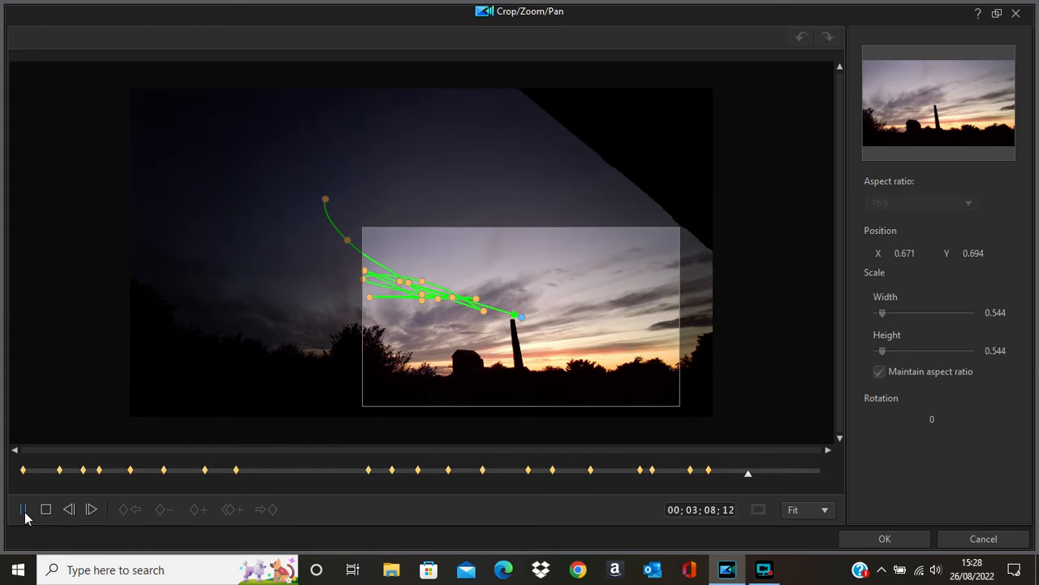
click(23, 509)
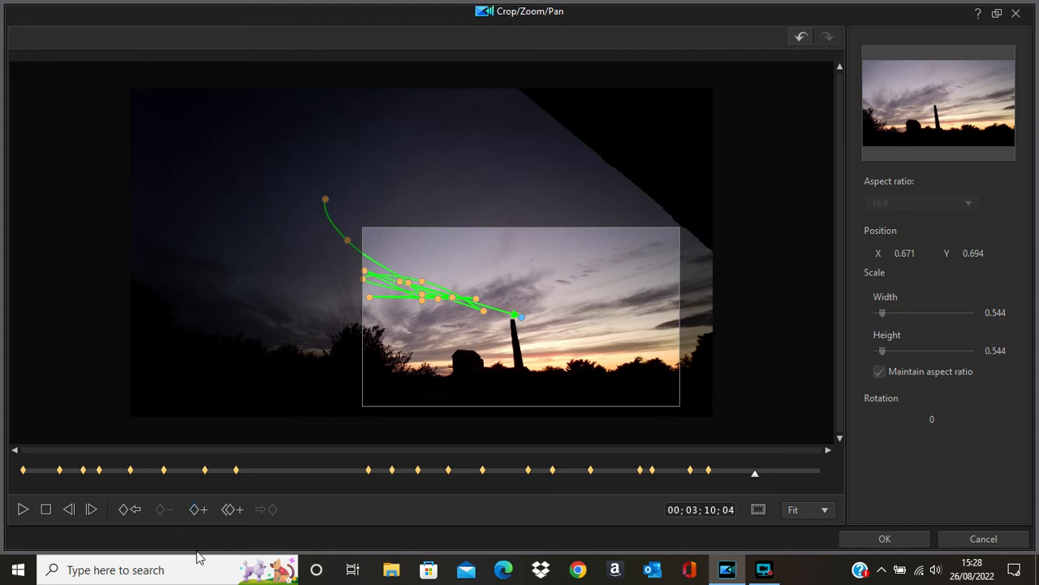
click(207, 512)
click(615, 357)
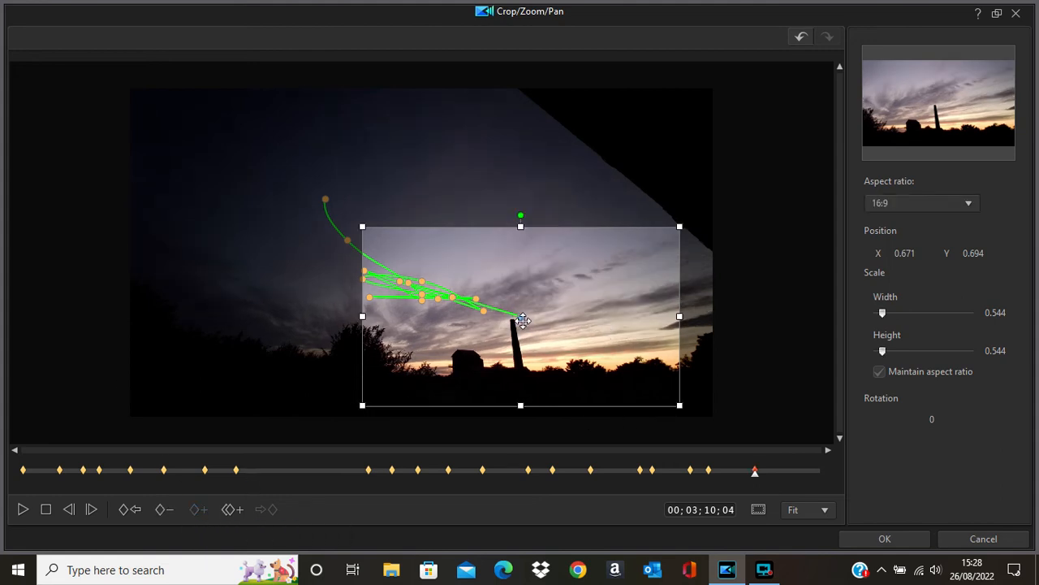
drag(521, 315, 378, 242)
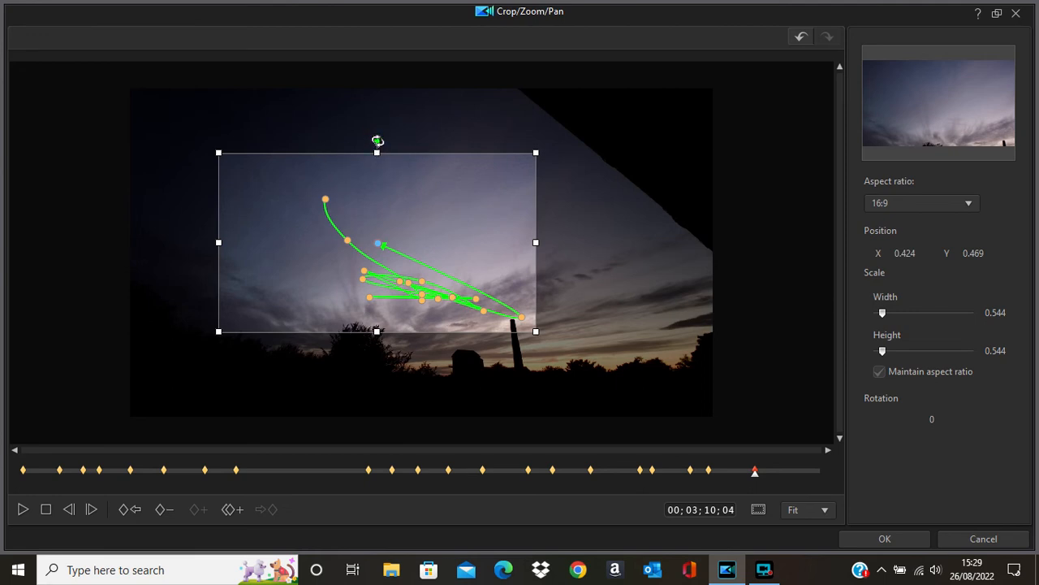
drag(377, 142, 372, 200)
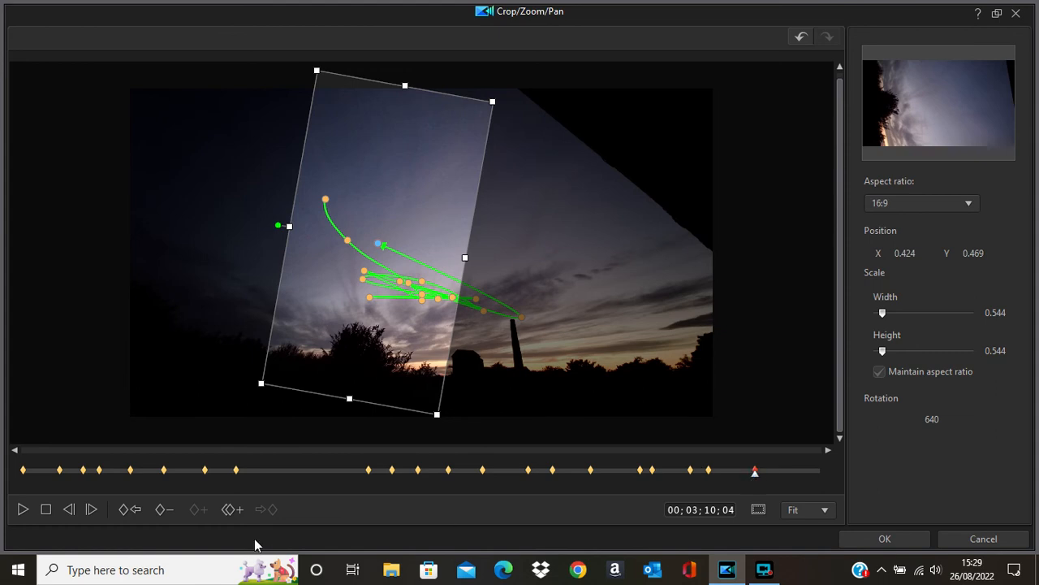
click(164, 510)
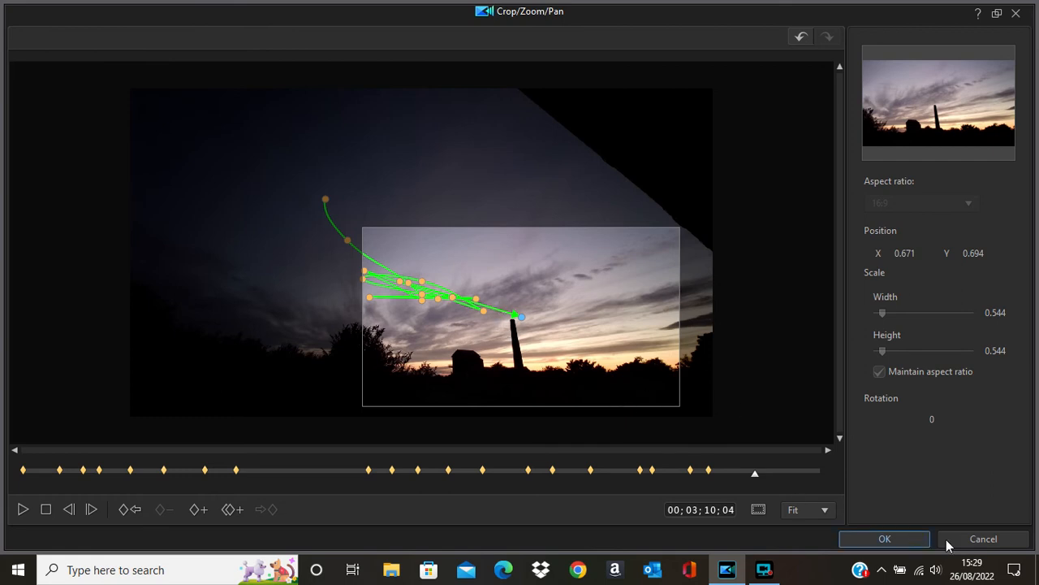
Apply the keyframed crop, zoom and pan to the clip and preview the result, skipping ahead to the later part.
click(880, 542)
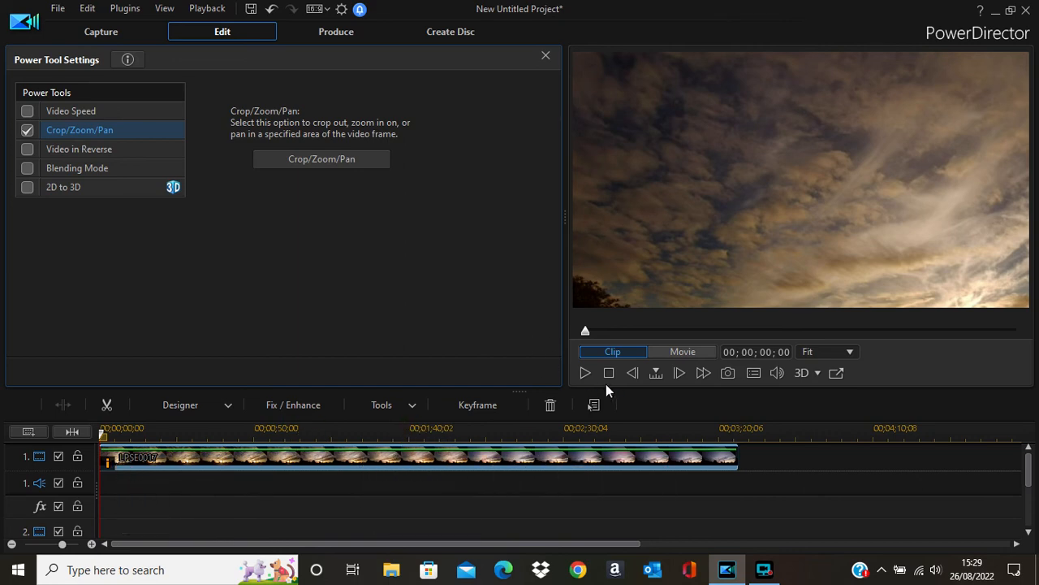
click(582, 372)
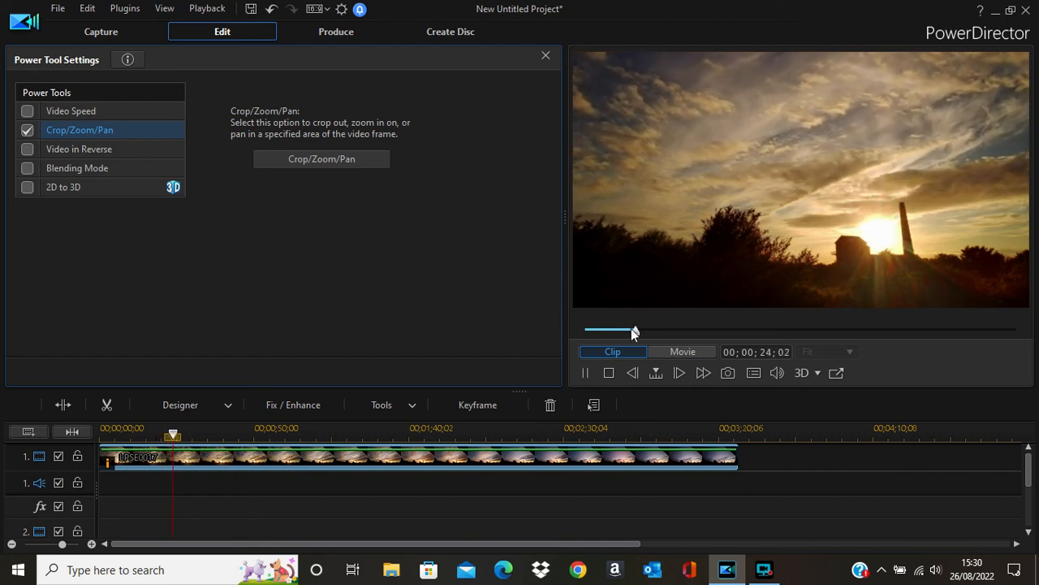
drag(634, 333, 856, 339)
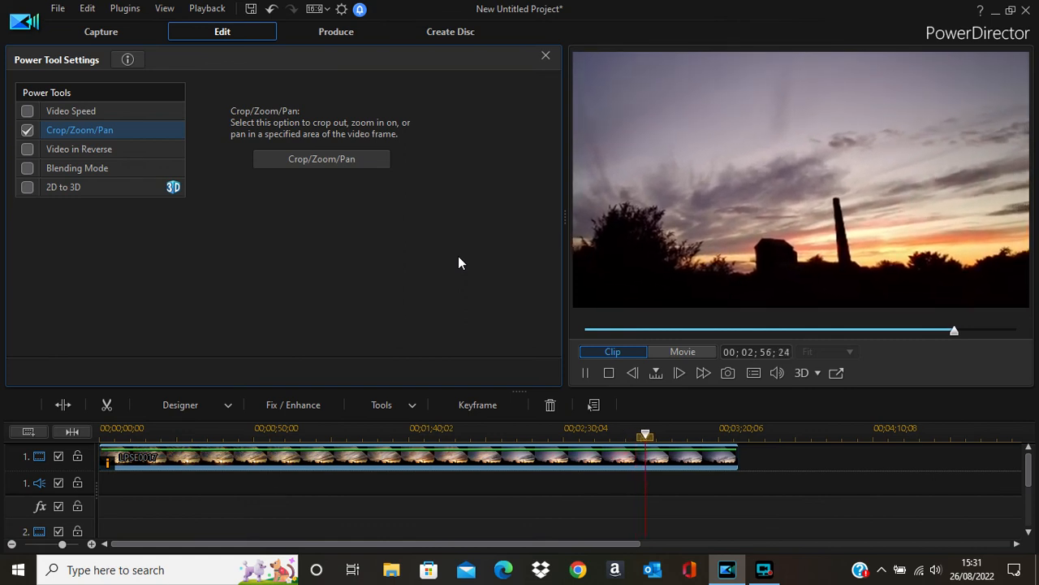
click(609, 373)
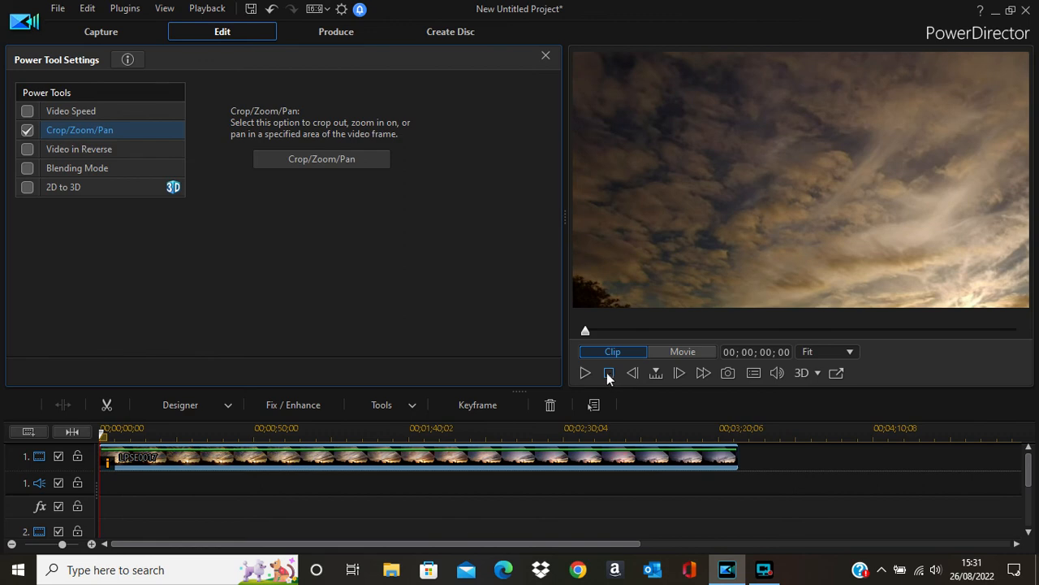
Close the power tool settings and place the "Flight over an old mine" music at the start of audio track 1.
click(547, 57)
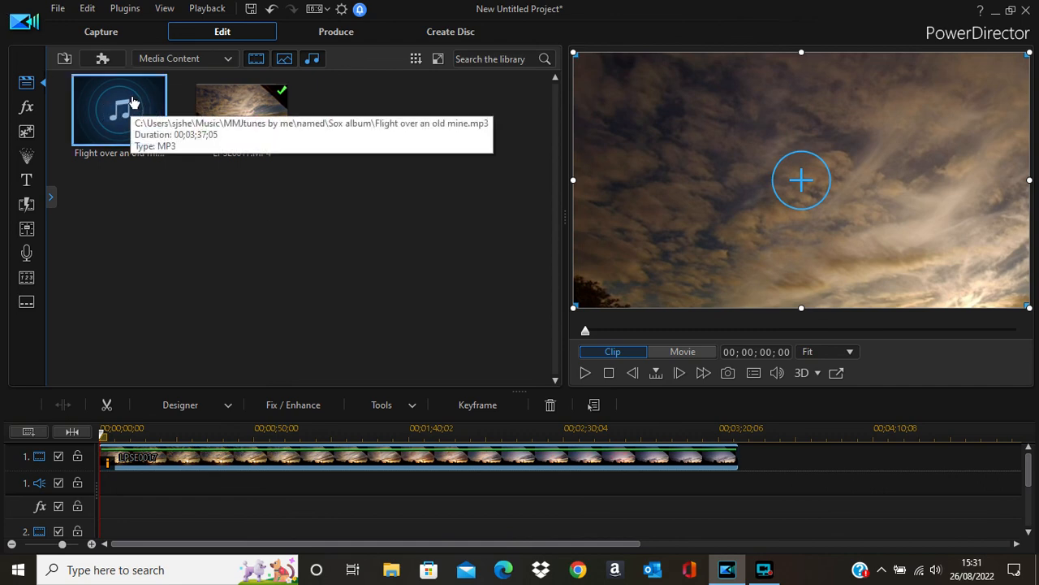
drag(128, 98, 103, 478)
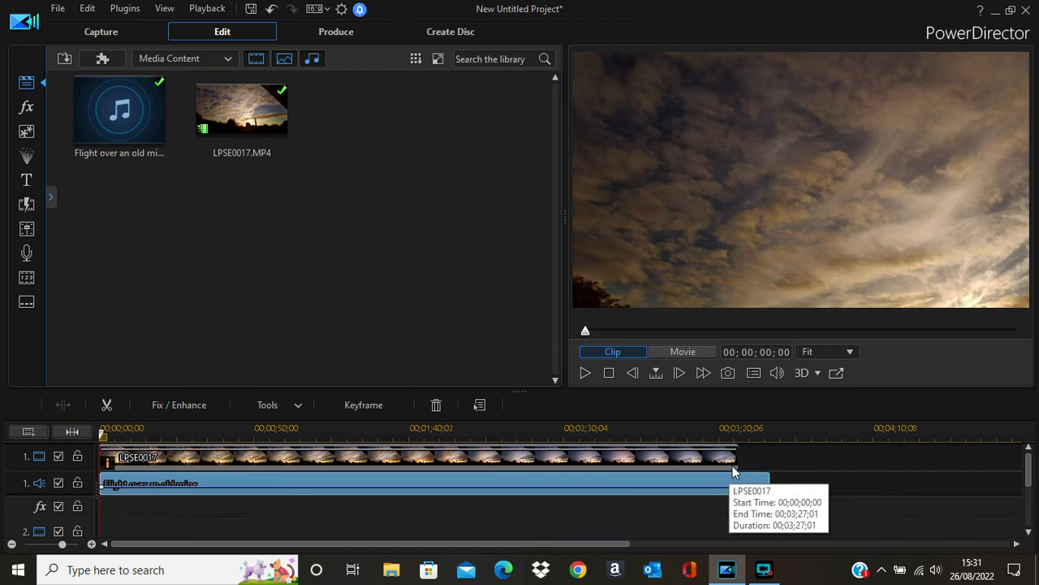
Examine the video speed and duration options for the whole LPSE0017 clip and leave them without applying a change.
click(612, 458)
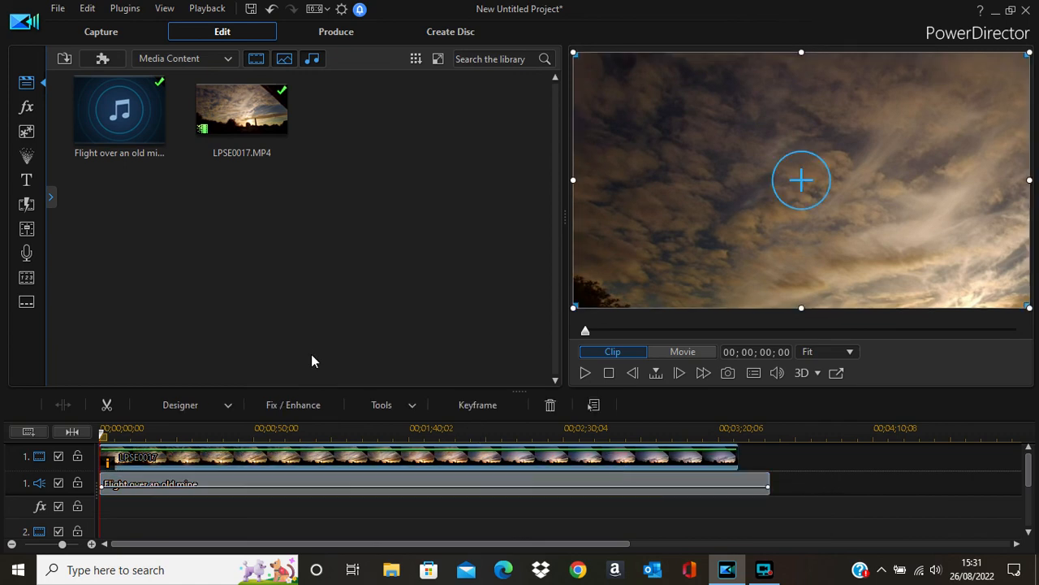
click(412, 404)
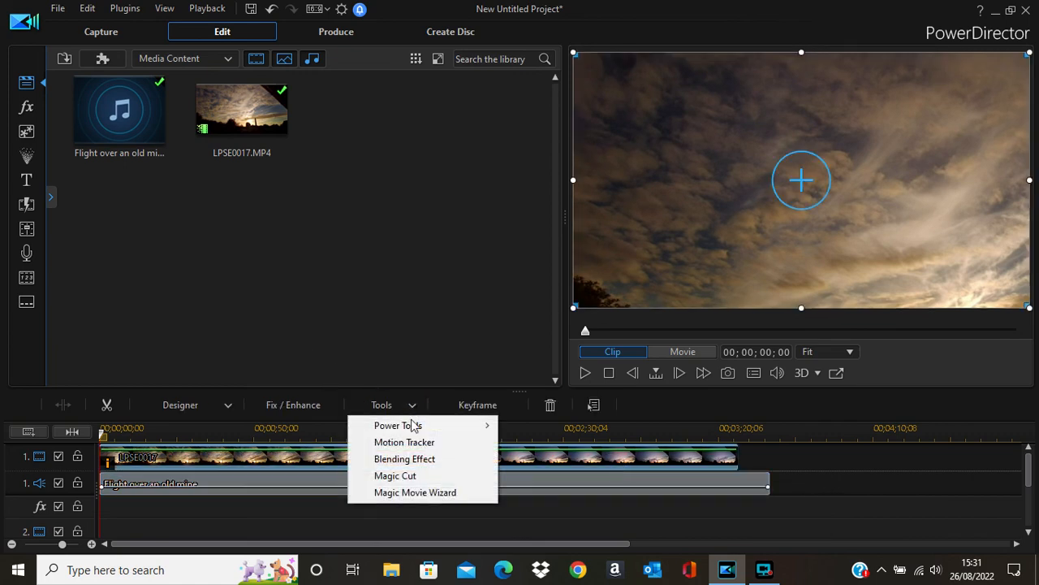
mouse_move(412, 425)
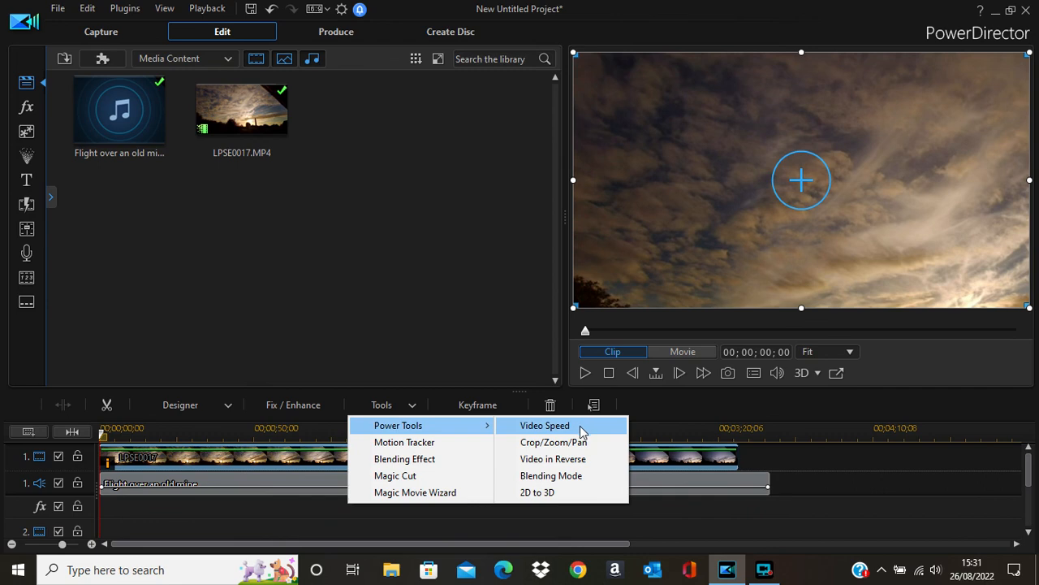
click(582, 442)
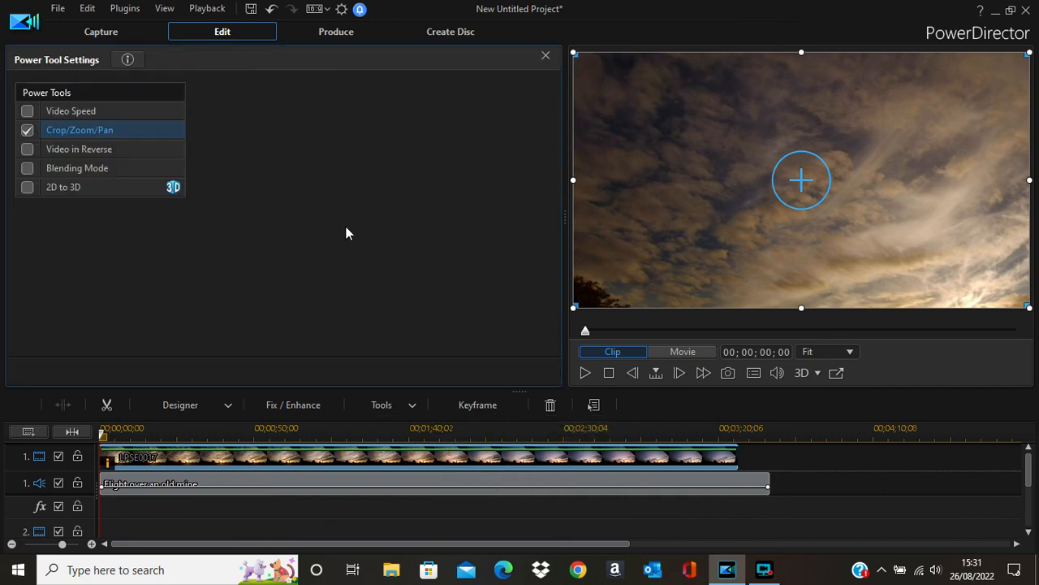
click(86, 112)
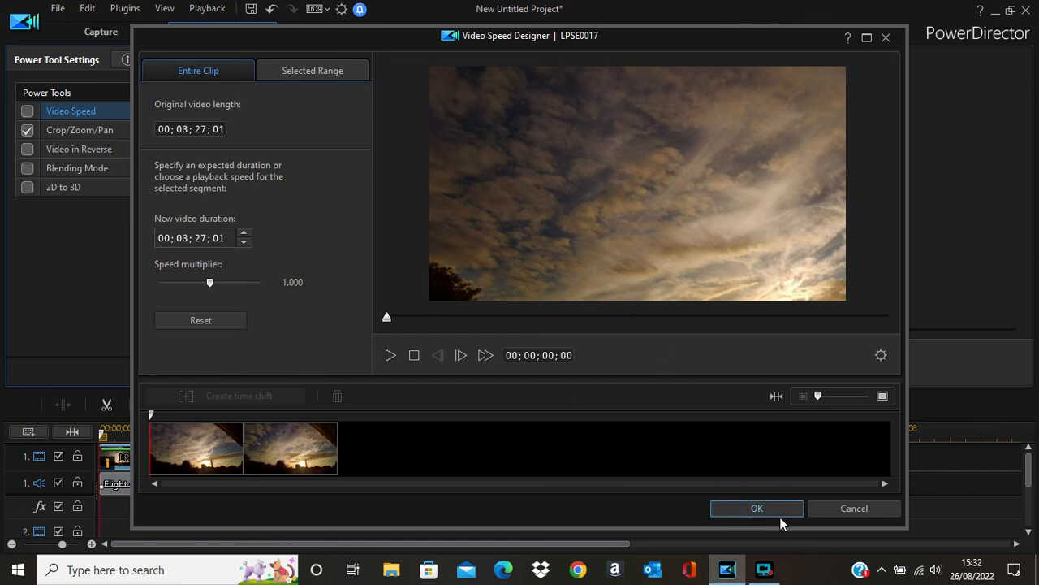
click(848, 509)
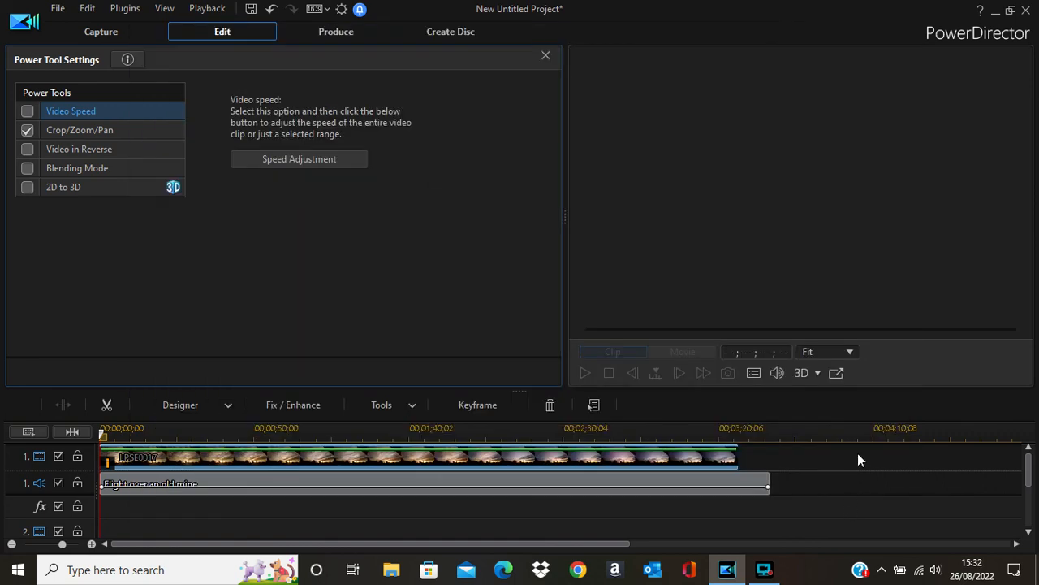
click(545, 57)
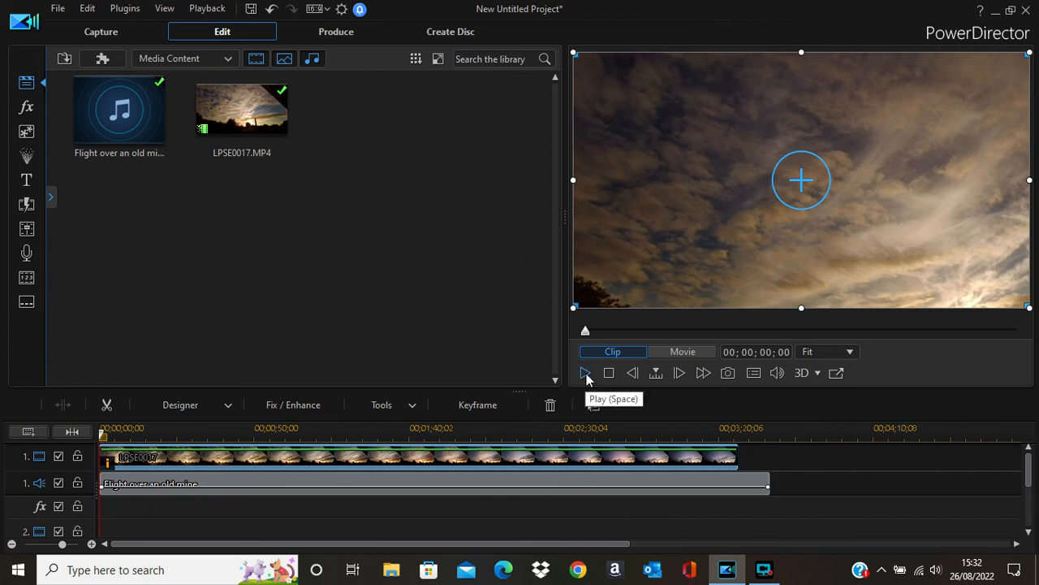
Preview the opening stretch of the edited clip in full screen, stop playback and close the separate preview window.
click(586, 374)
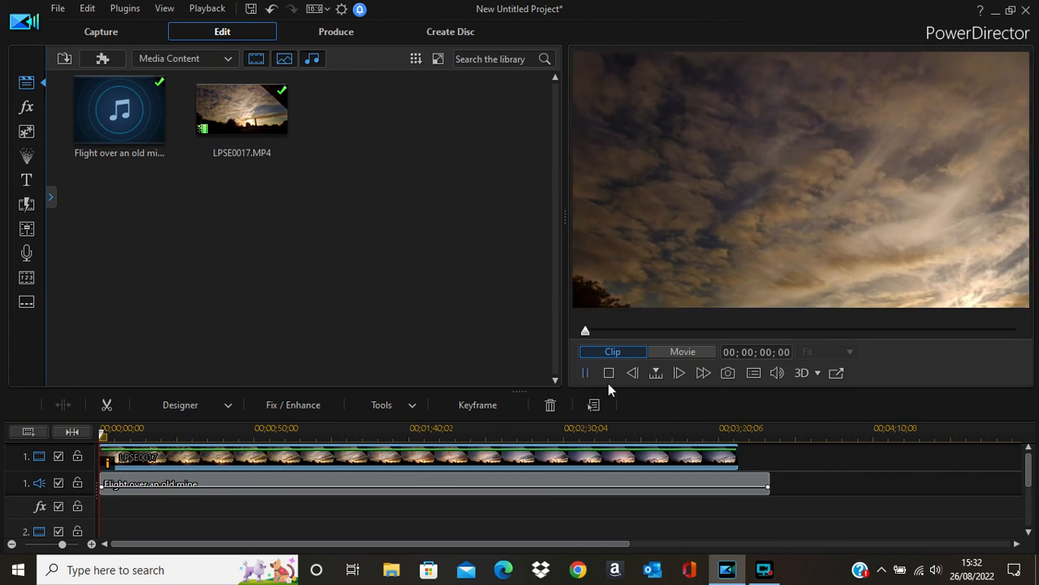
click(837, 373)
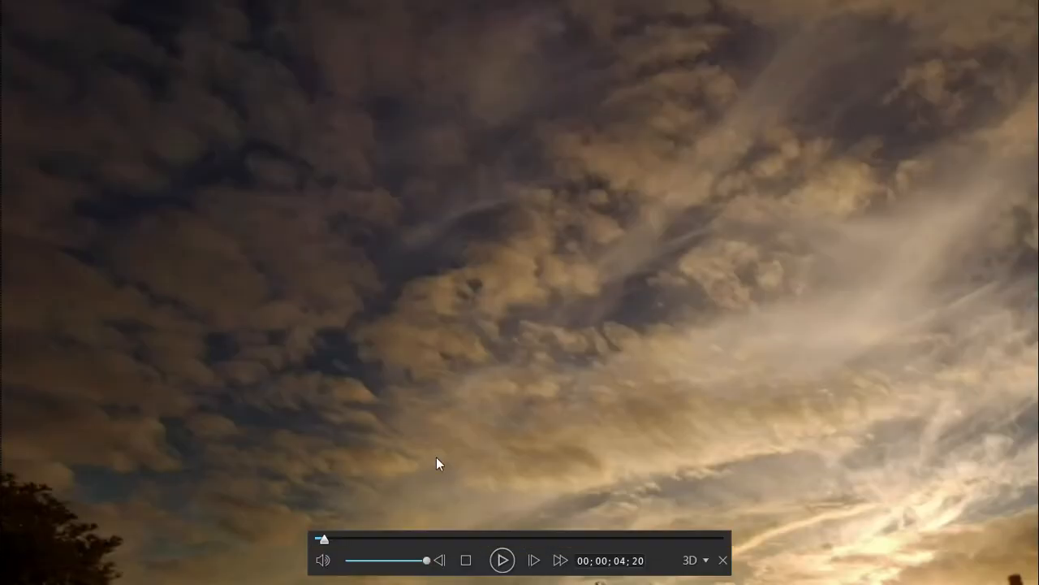
click(502, 560)
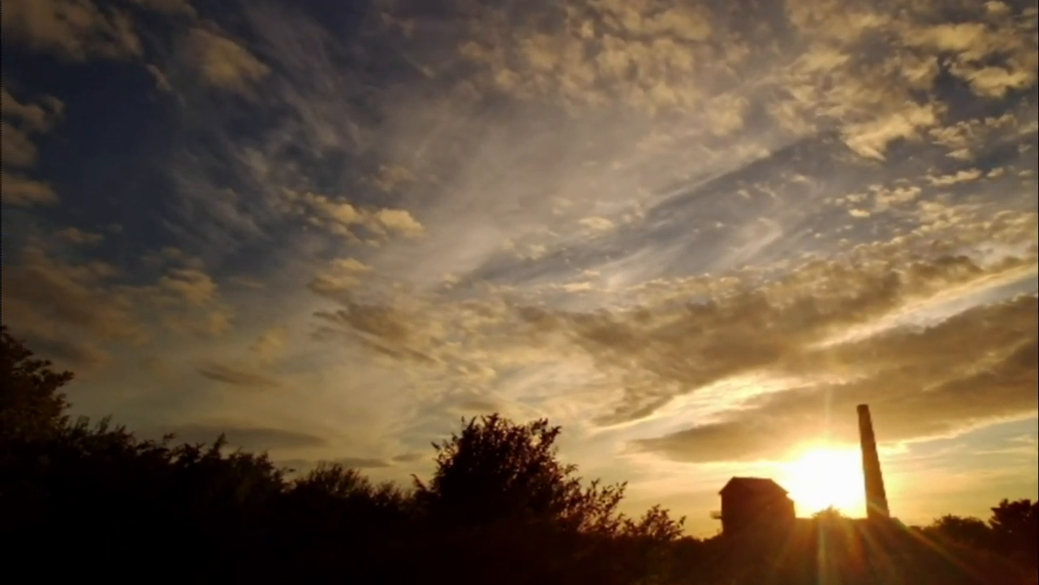
mouse_move(641, 345)
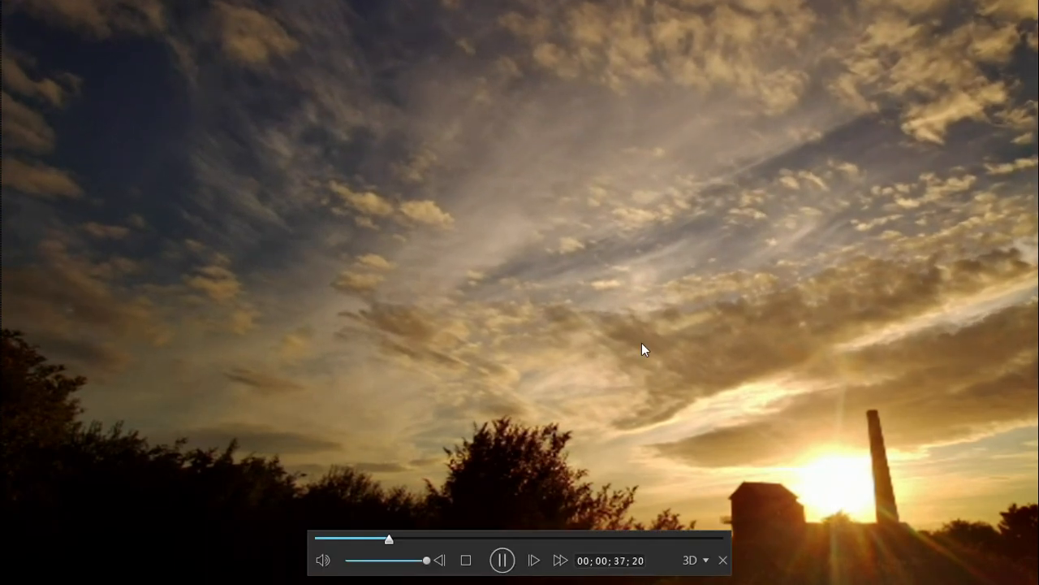
click(465, 562)
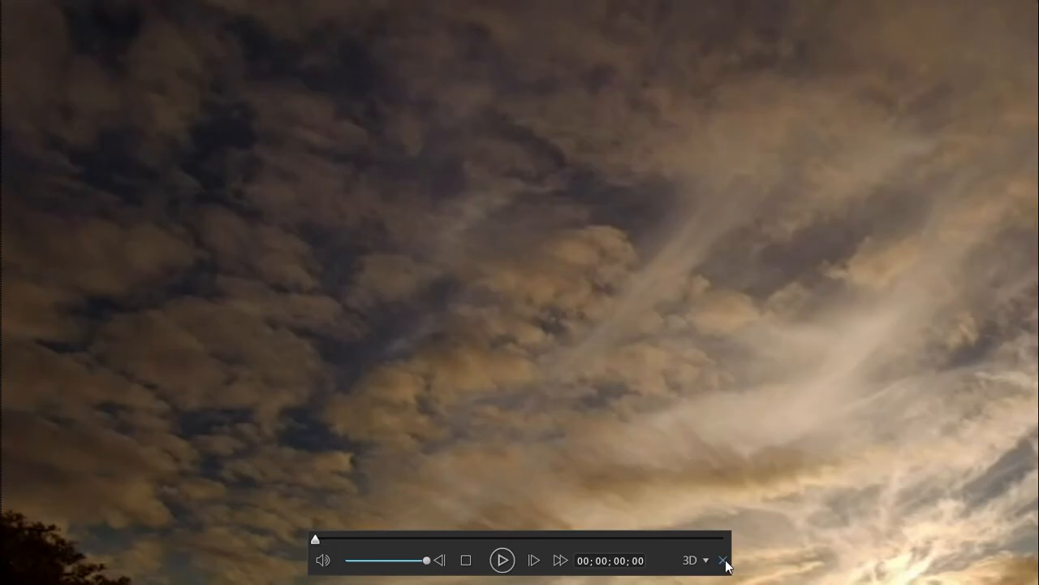
click(723, 560)
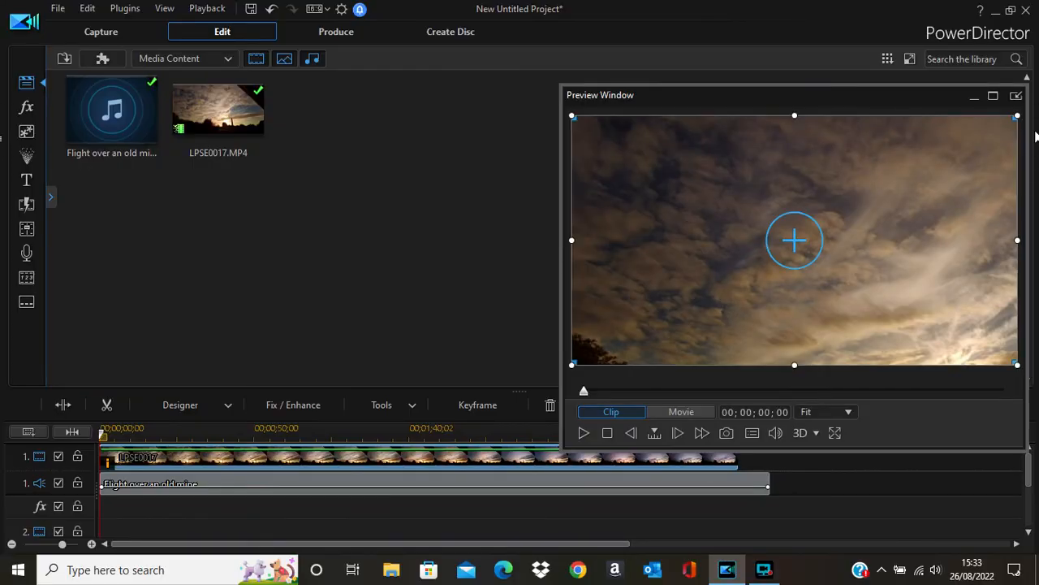
click(1017, 97)
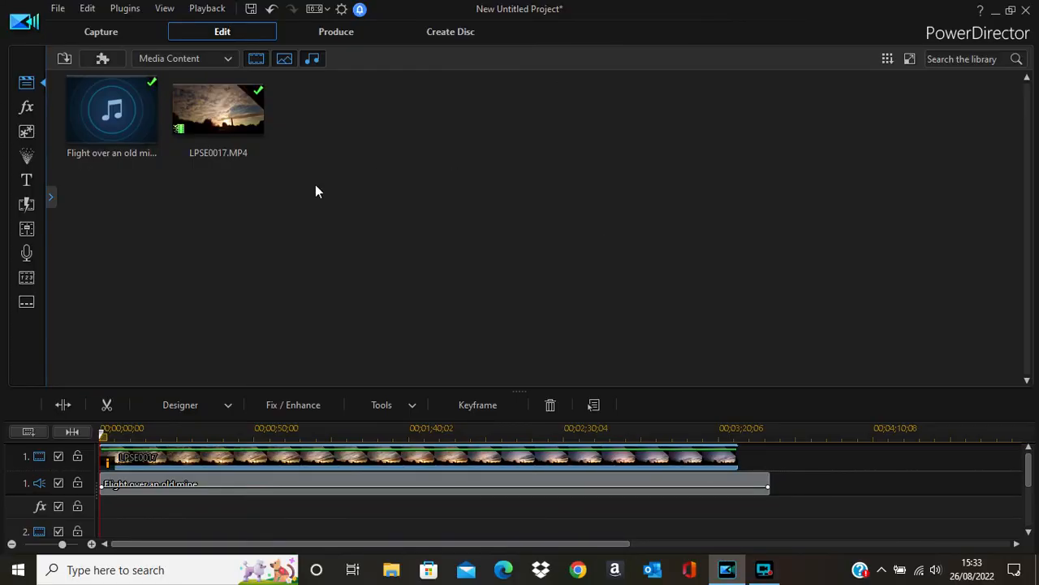